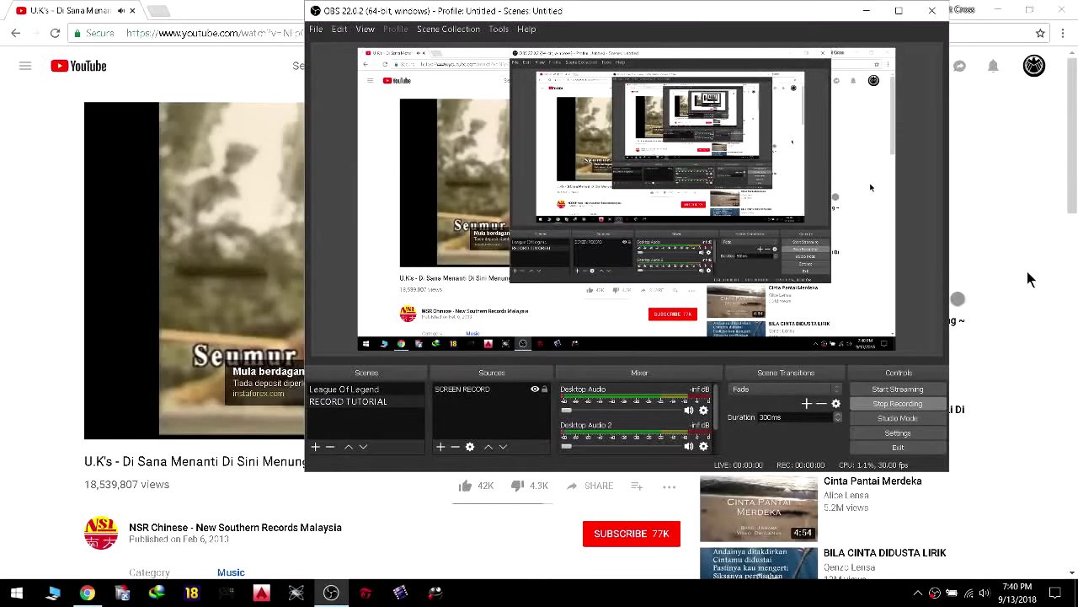
Minimize the browser and OBS Studio windows so the desktop's file icons show.
click(957, 367)
click(993, 14)
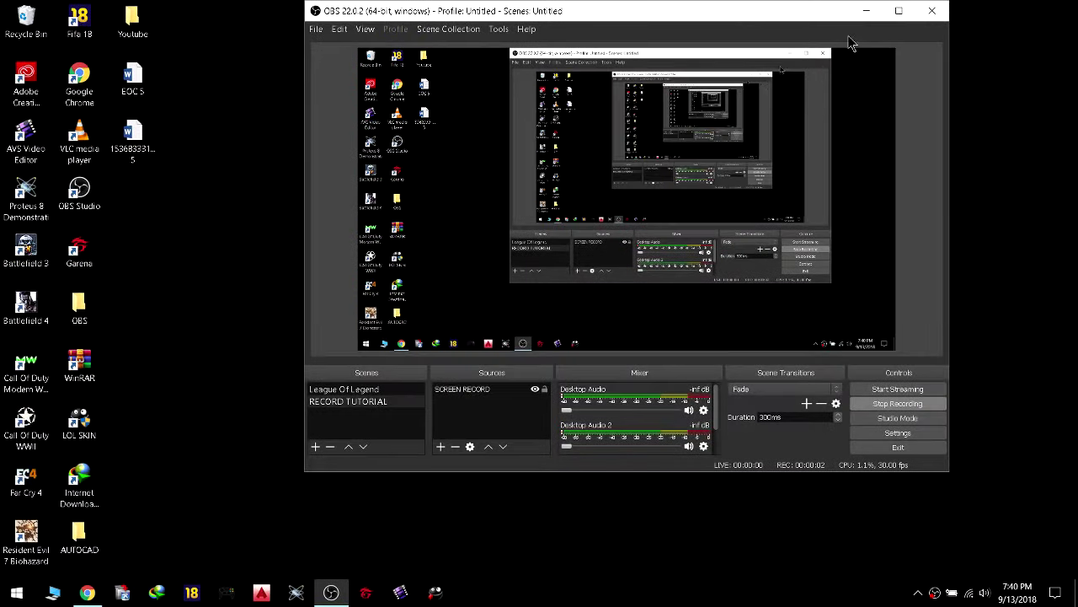
click(866, 12)
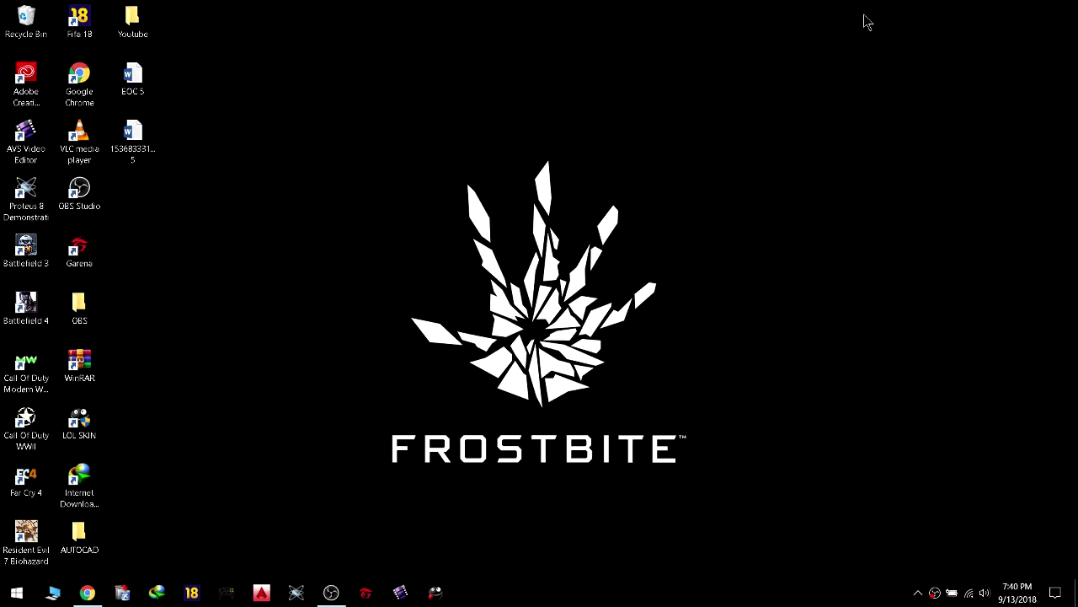
double_click(135, 81)
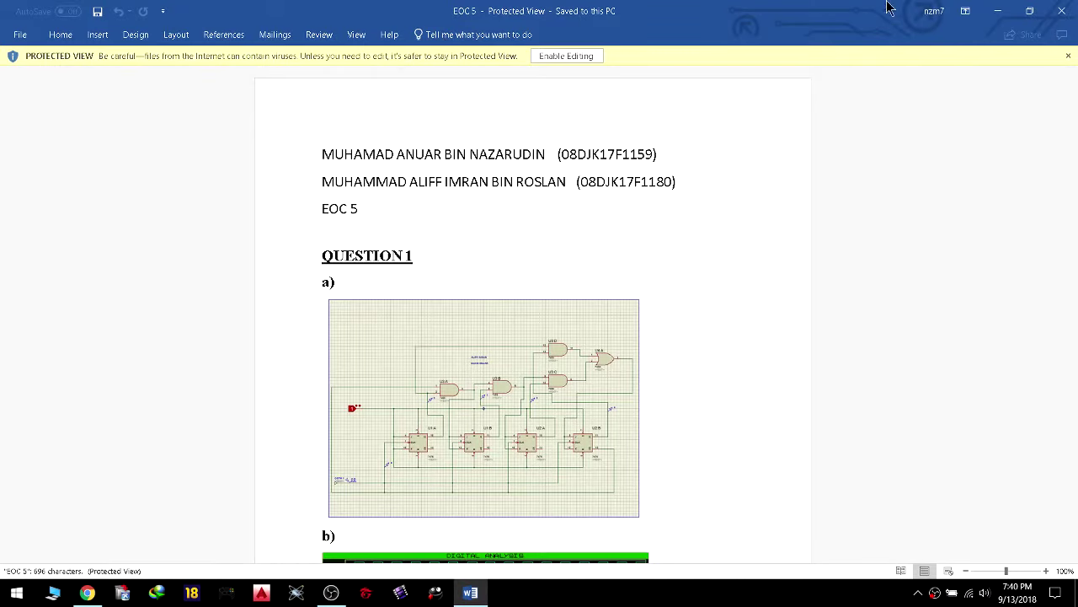
click(571, 55)
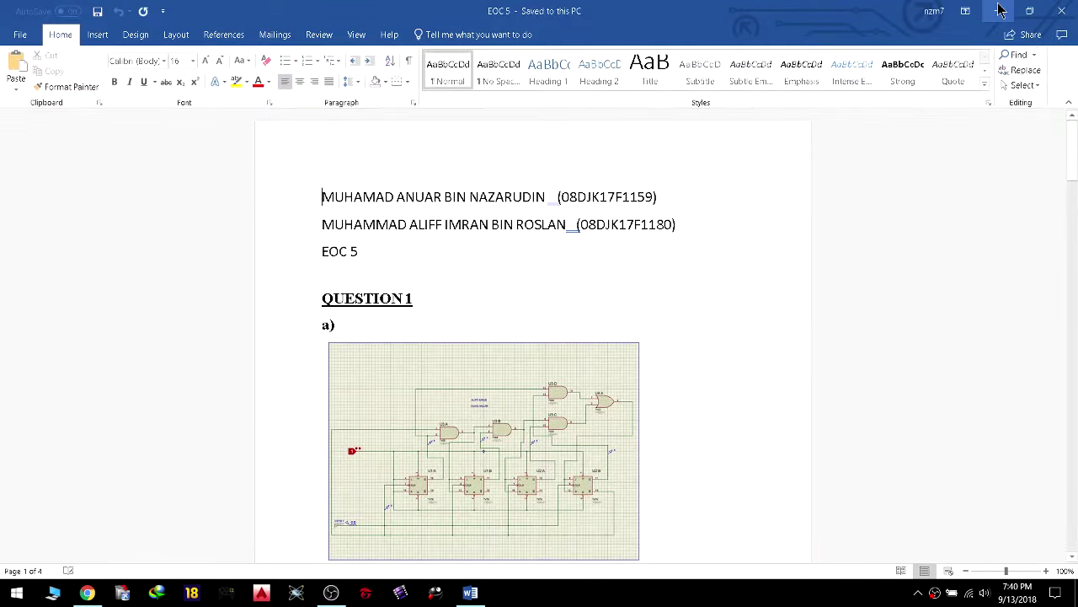
click(998, 11)
double_click(139, 143)
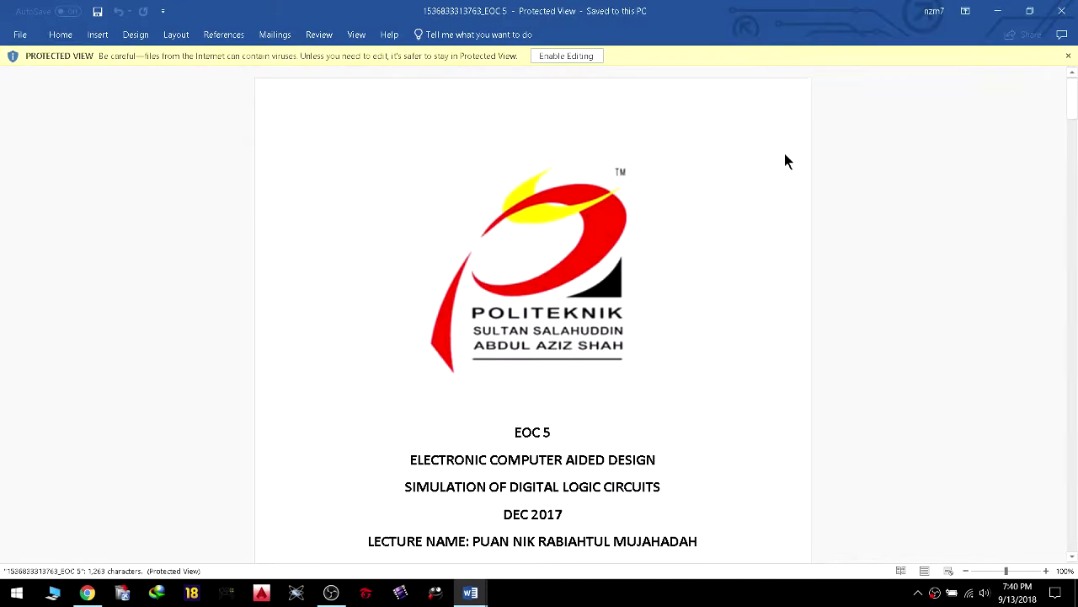
click(562, 57)
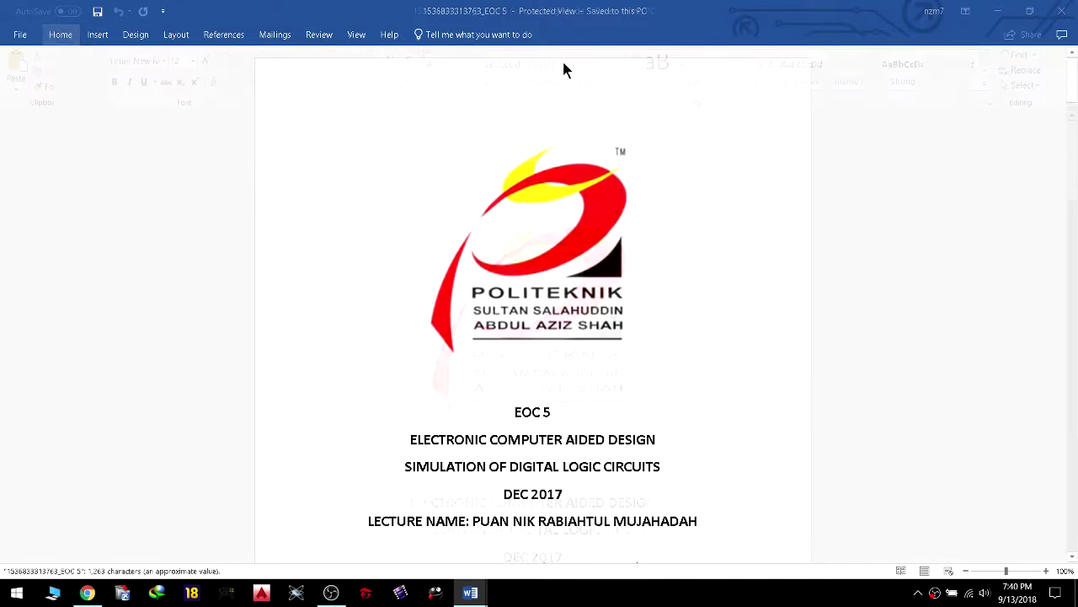
scroll(601, 262, down, 5)
scroll(601, 262, down, 8)
scroll(603, 263, down, 8)
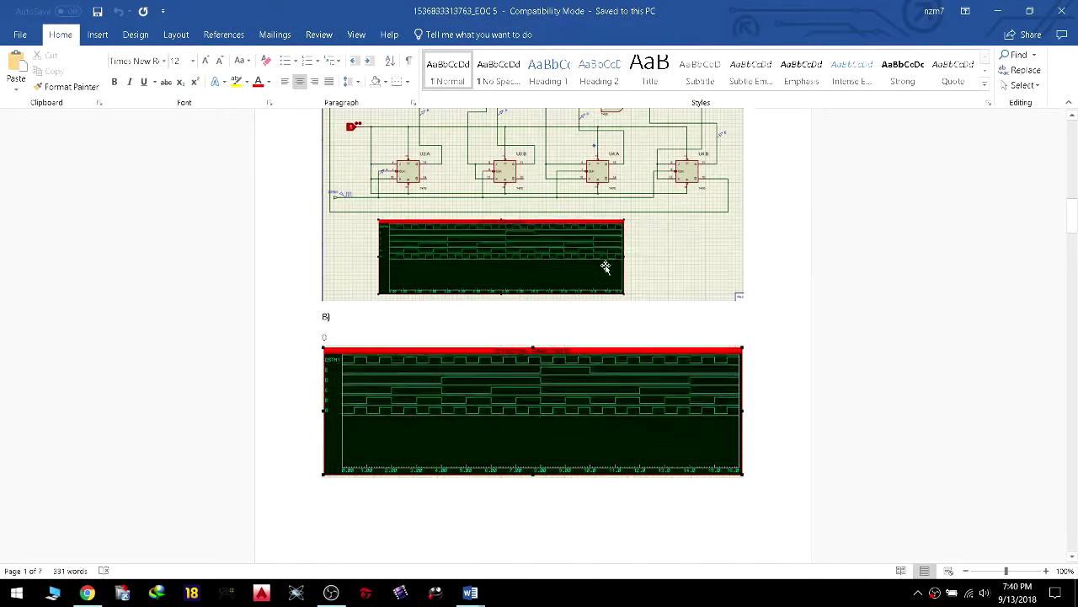
scroll(604, 265, down, 8)
scroll(604, 265, down, 10)
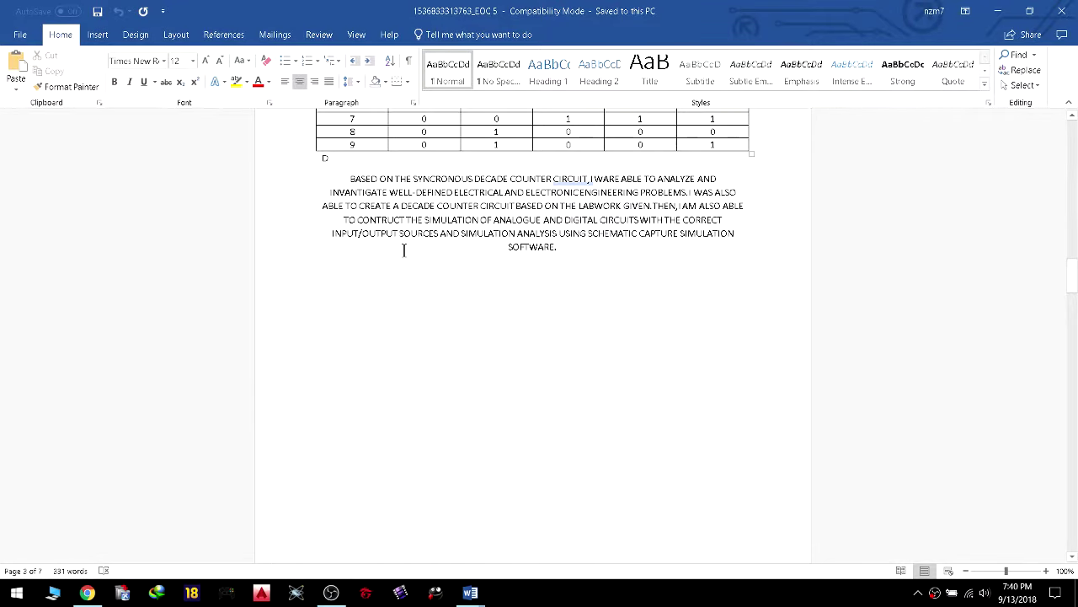
drag(351, 179, 603, 251)
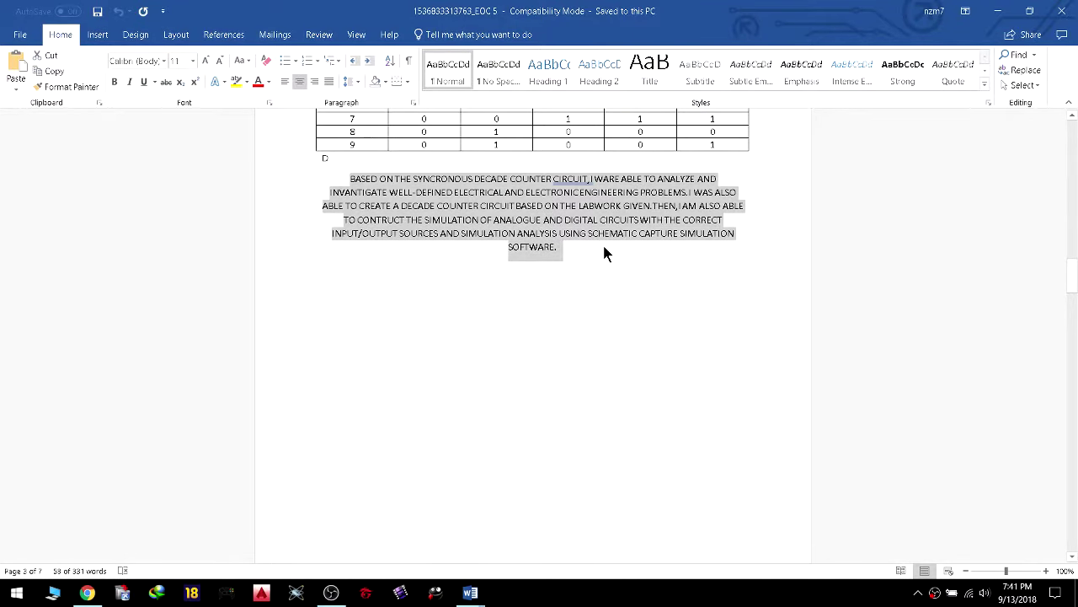
right_click(588, 200)
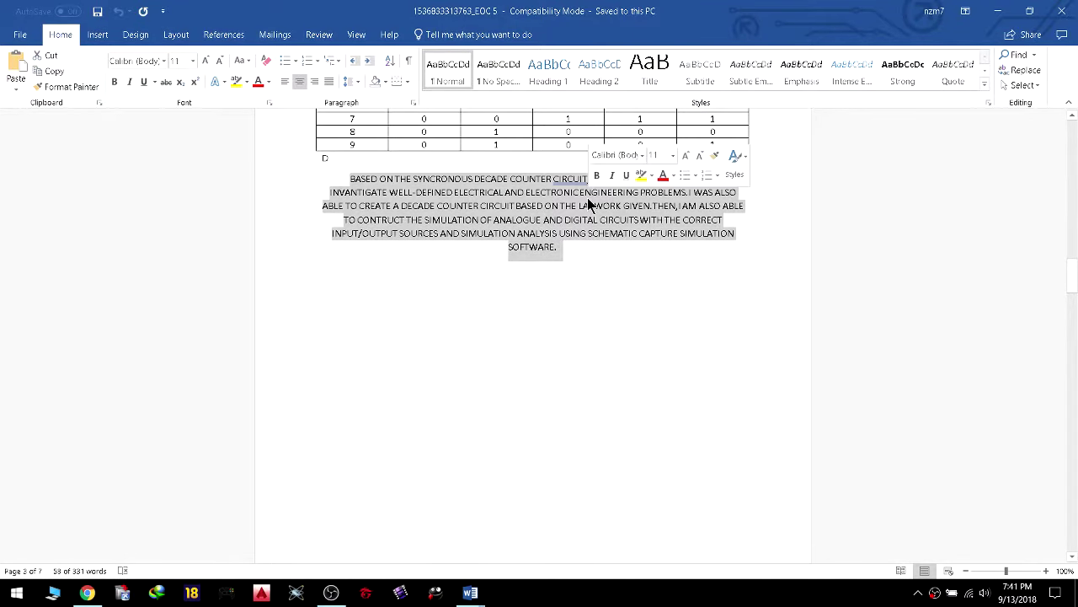
click(620, 224)
In EOC 5, delete the unfinished conclusion text under d) CONCLUSION.
key(alt+Tab)
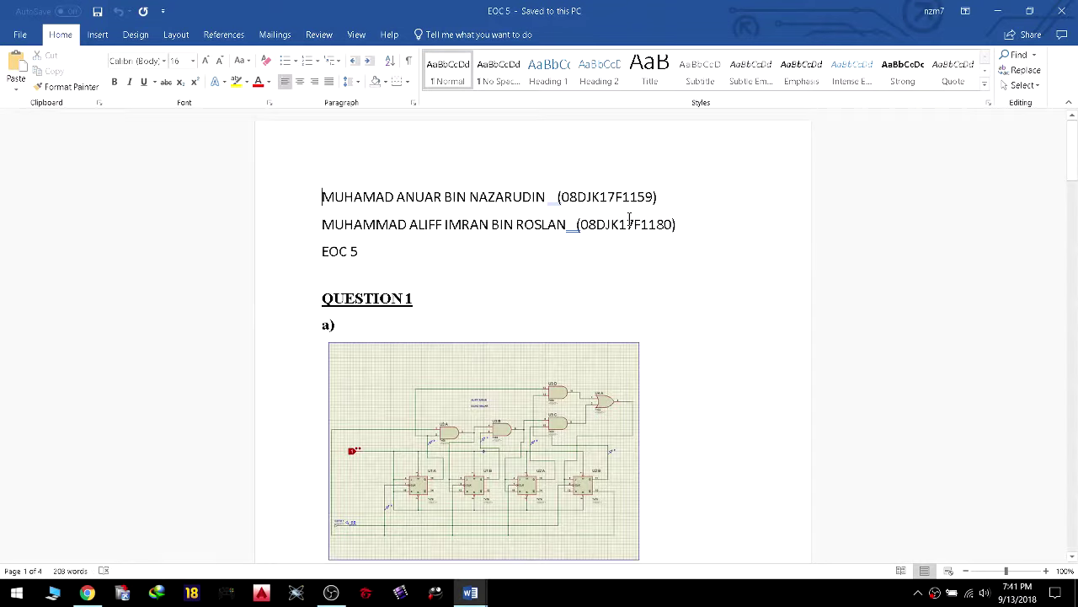
scroll(615, 257, down, 10)
scroll(615, 257, down, 5)
scroll(615, 257, down, 10)
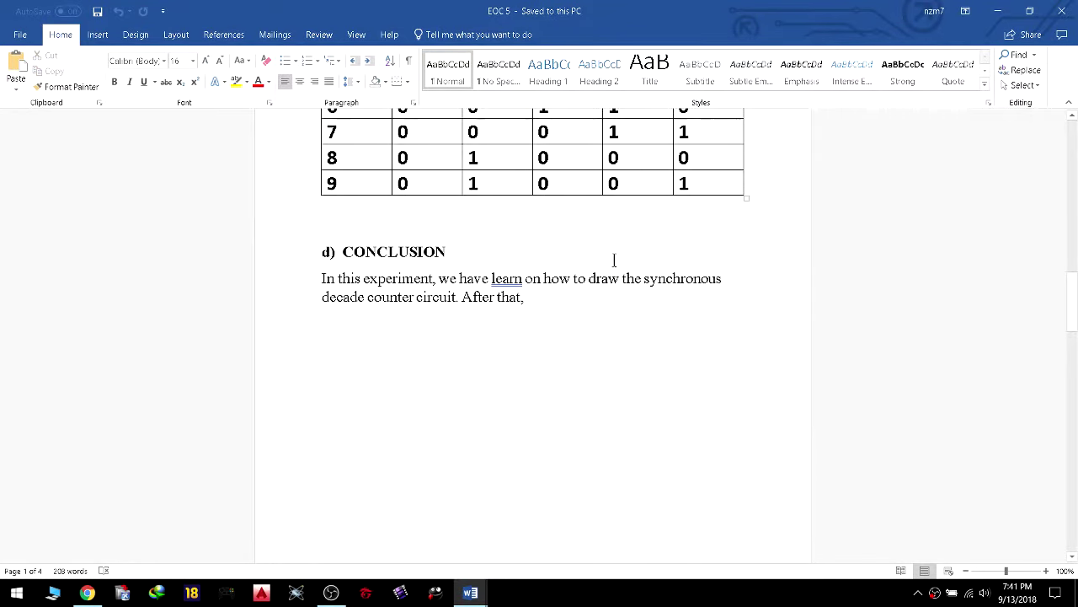
drag(323, 279, 536, 296)
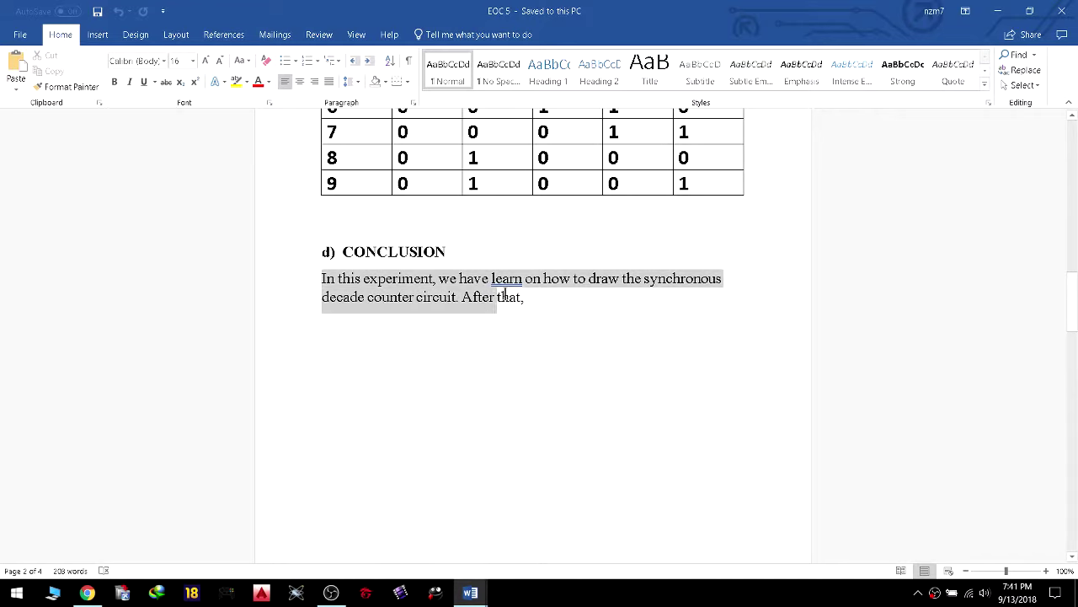
key(BackSpace)
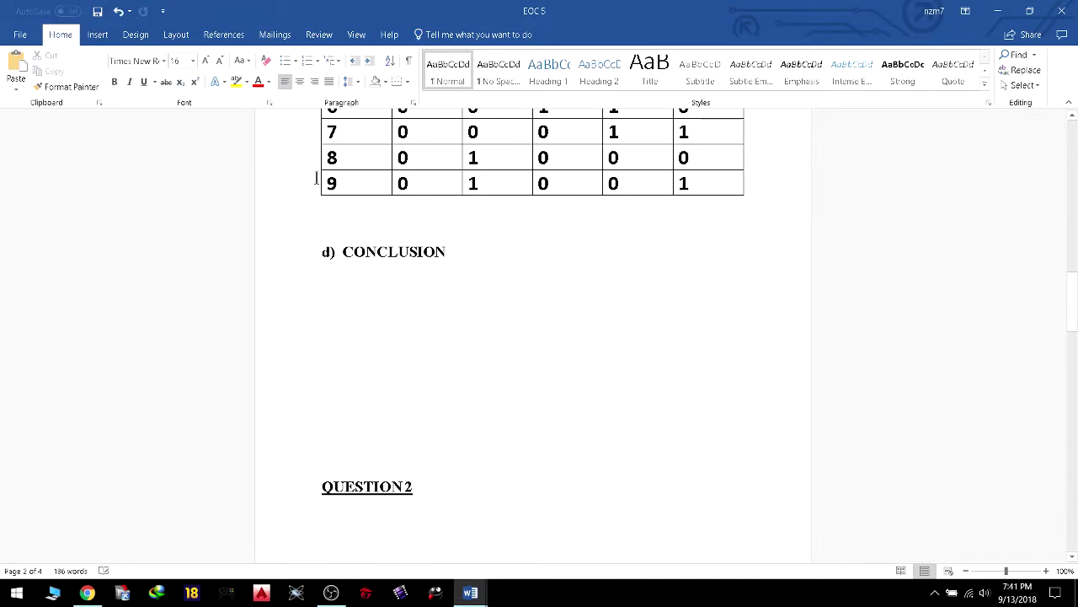
Paste the conclusion, try removing its bold and underline, then undo and delete it.
right_click(337, 282)
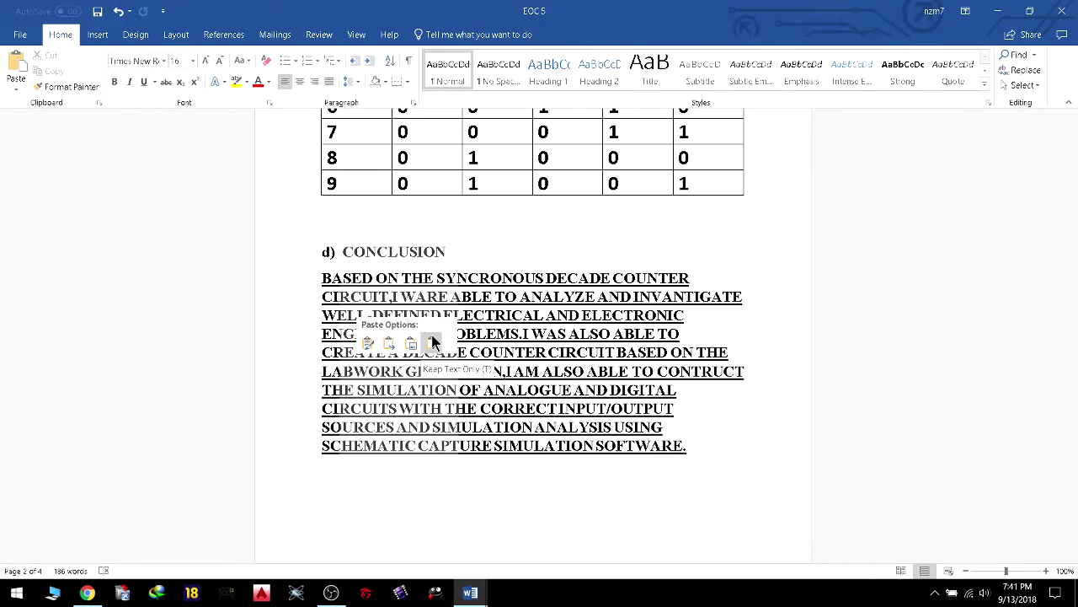
click(432, 341)
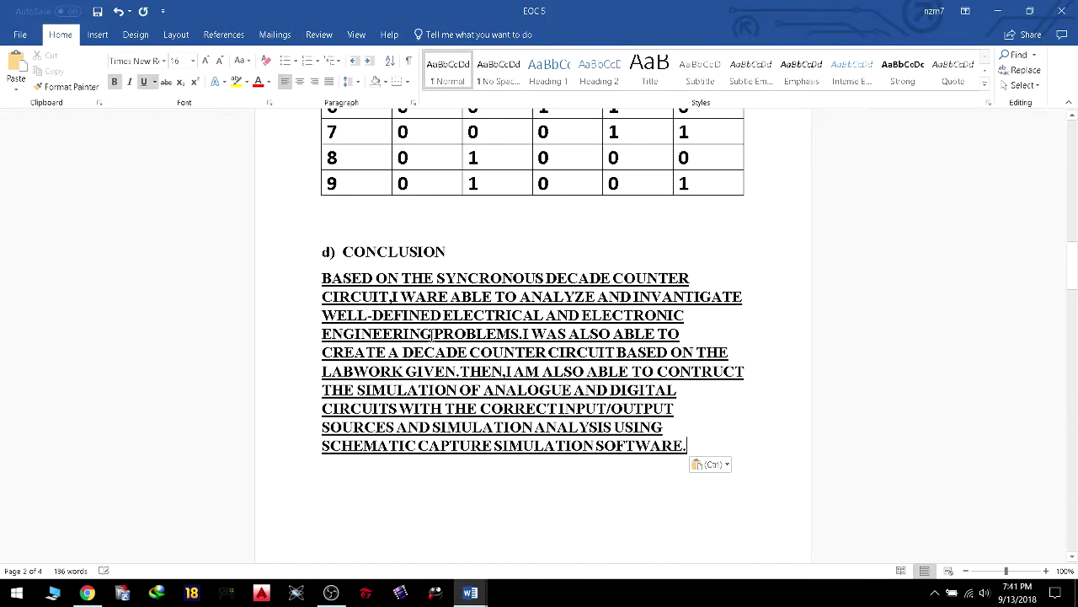
drag(323, 278, 712, 441)
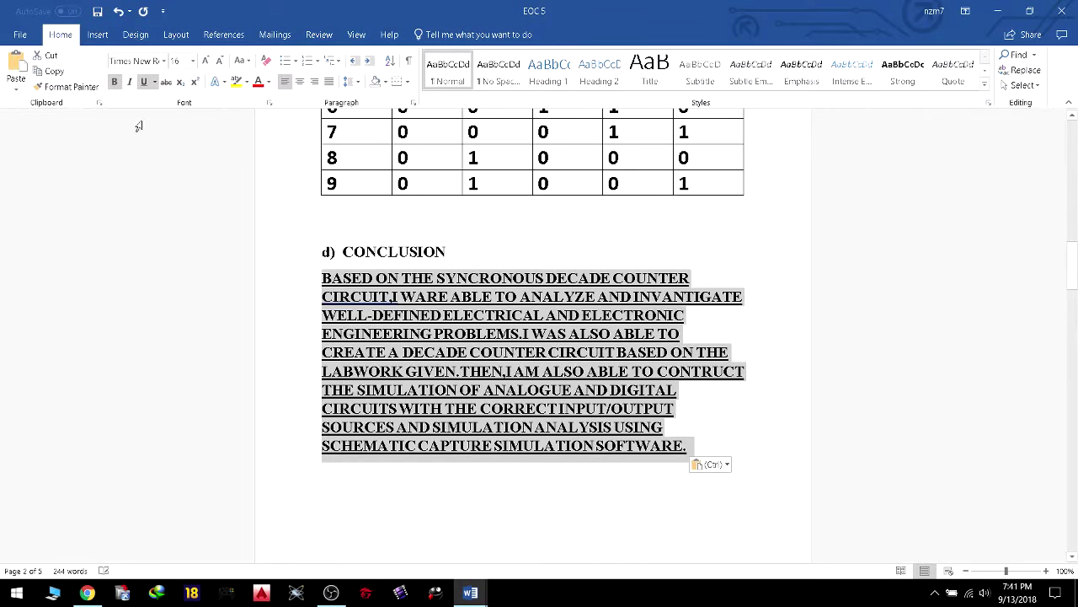
click(144, 81)
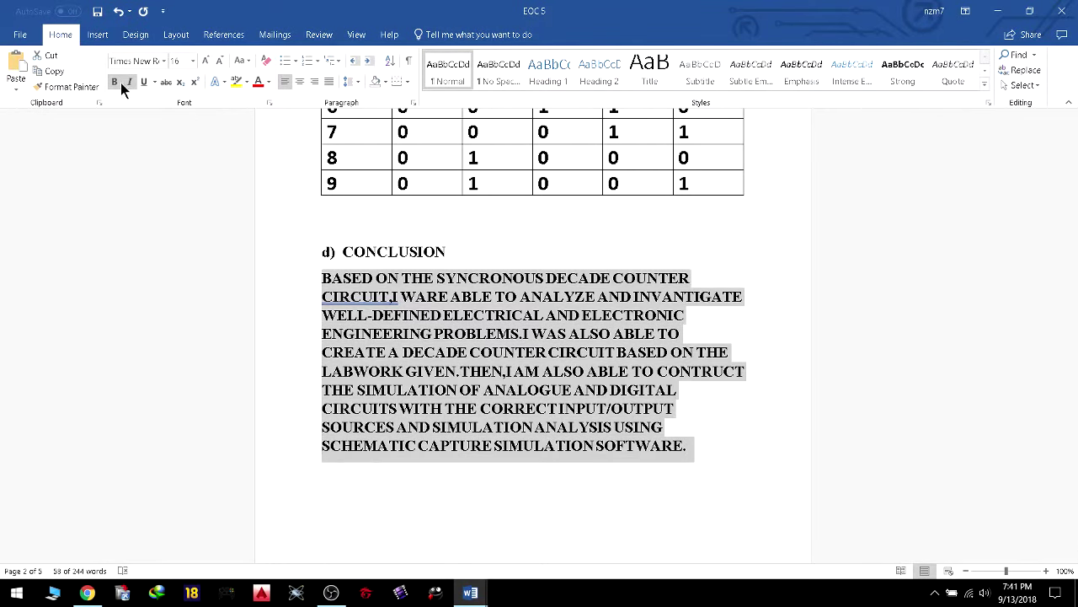
click(116, 81)
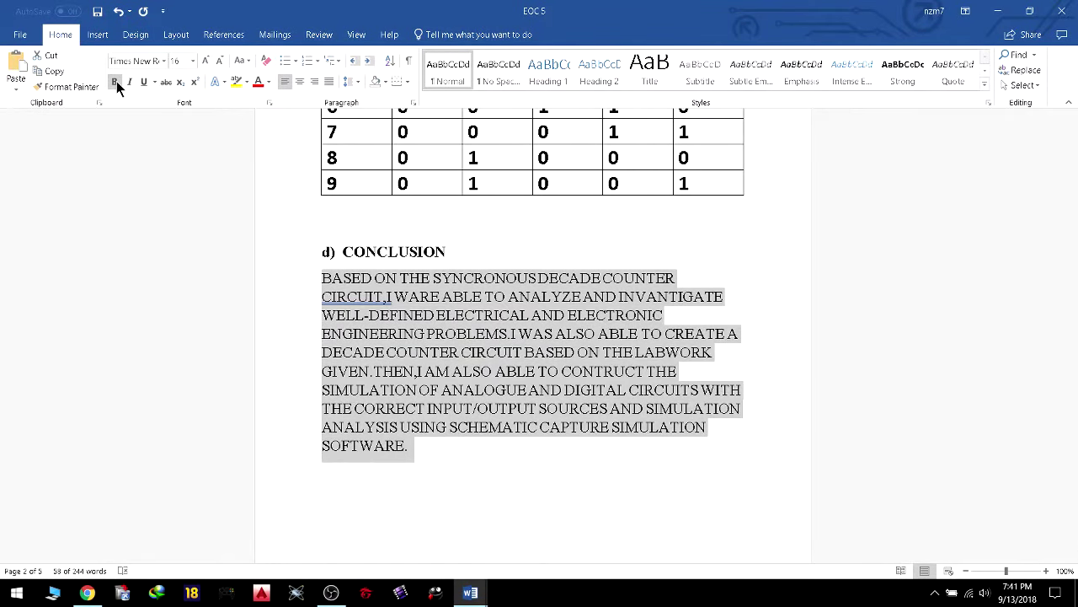
key(ctrl+z)
key(ctrl+z)
key(Delete)
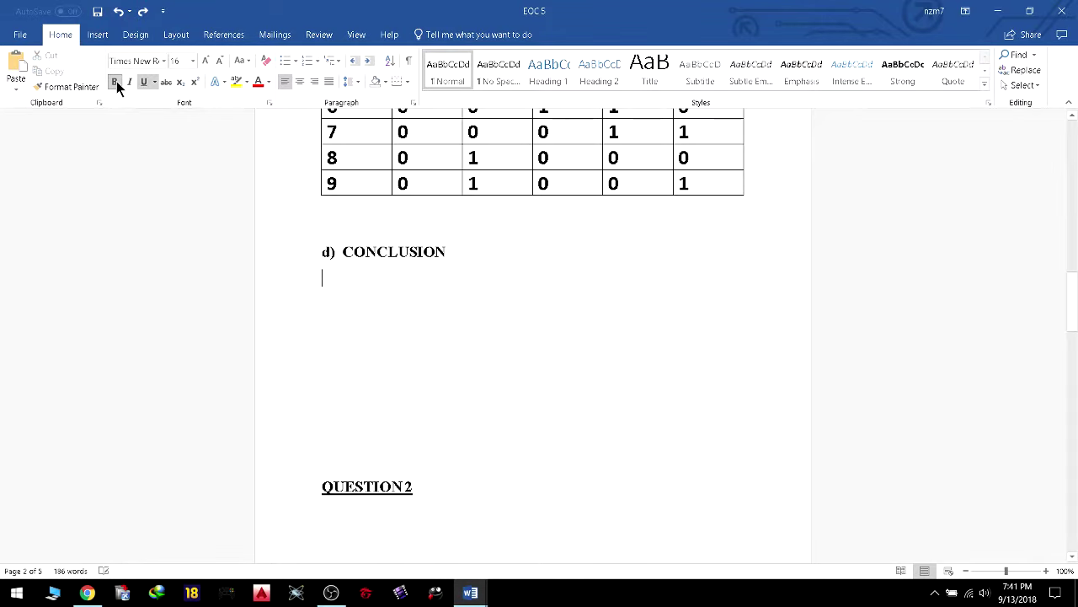
Paste the conclusion with Keep Source Formatting and enlarge its font to 14 pt.
right_click(338, 279)
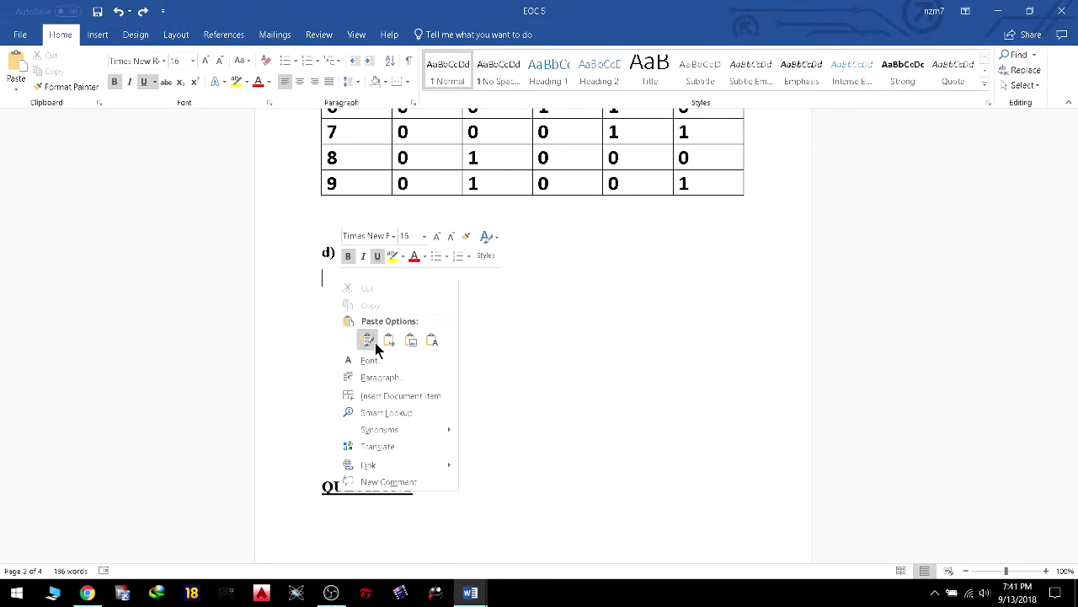
click(367, 339)
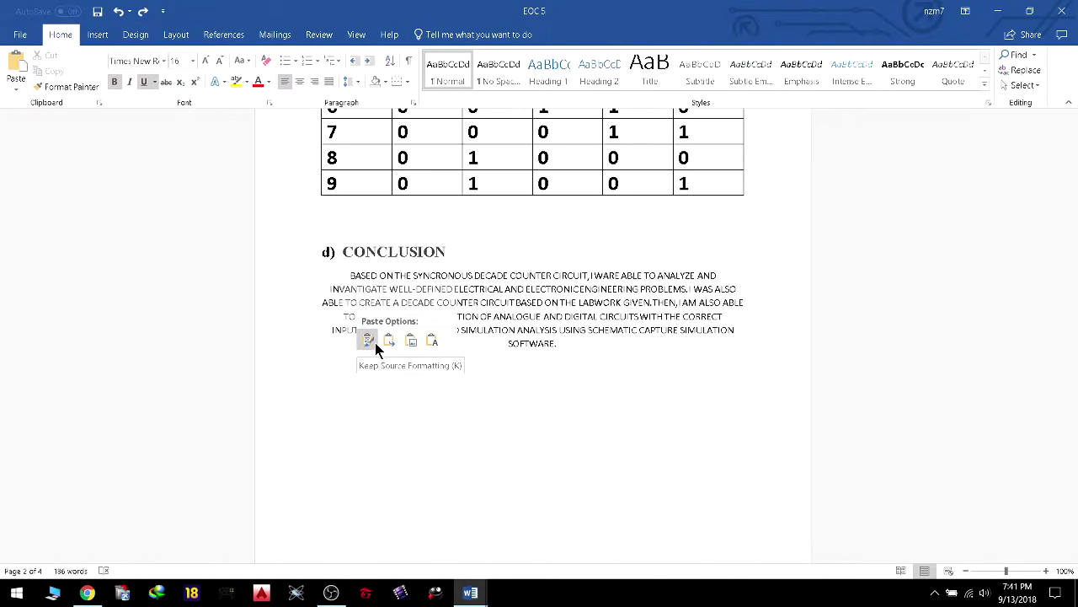
click(375, 342)
drag(346, 275, 601, 361)
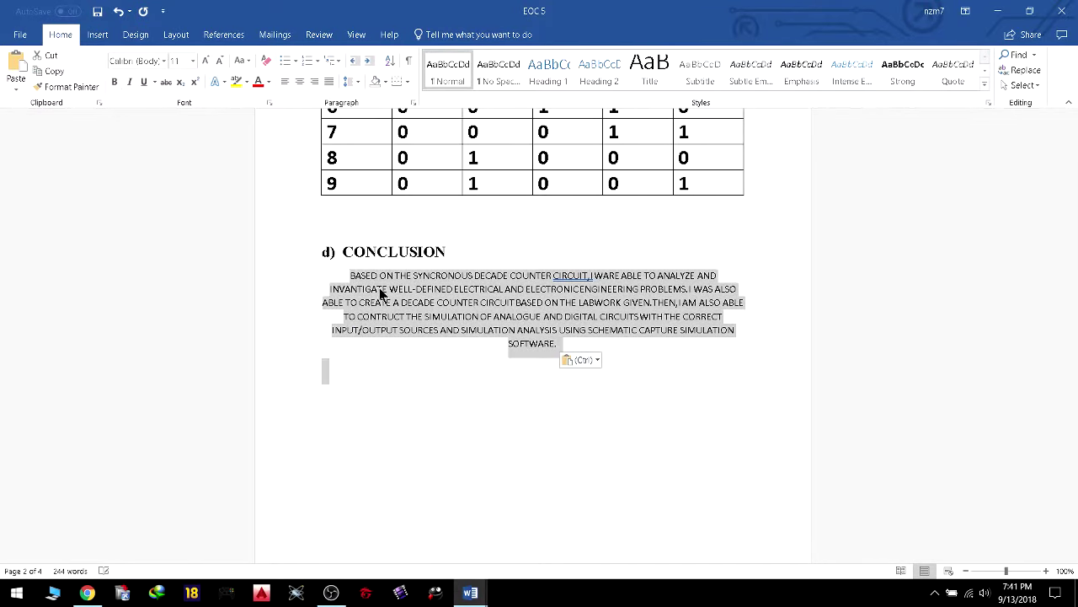
click(208, 62)
Enlarge the conclusion text further and set it to Times New Roman.
click(209, 62)
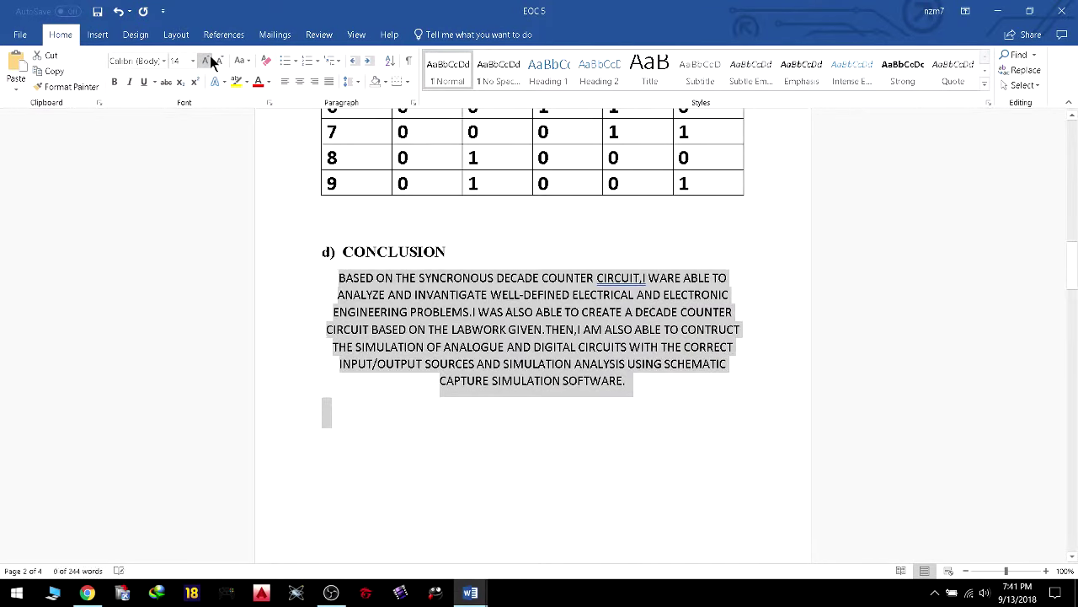
click(208, 61)
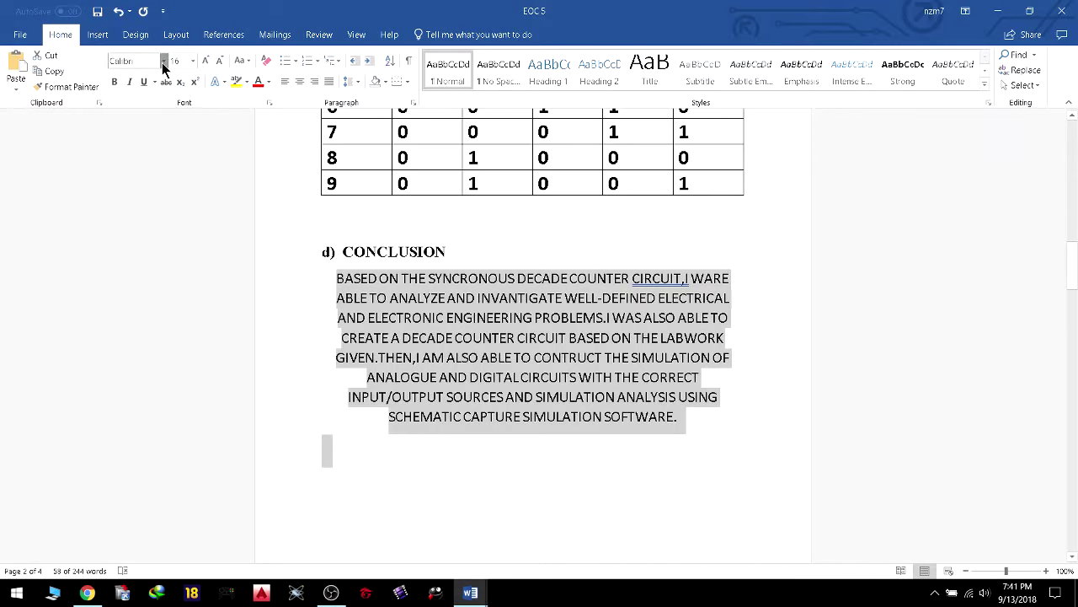
click(165, 64)
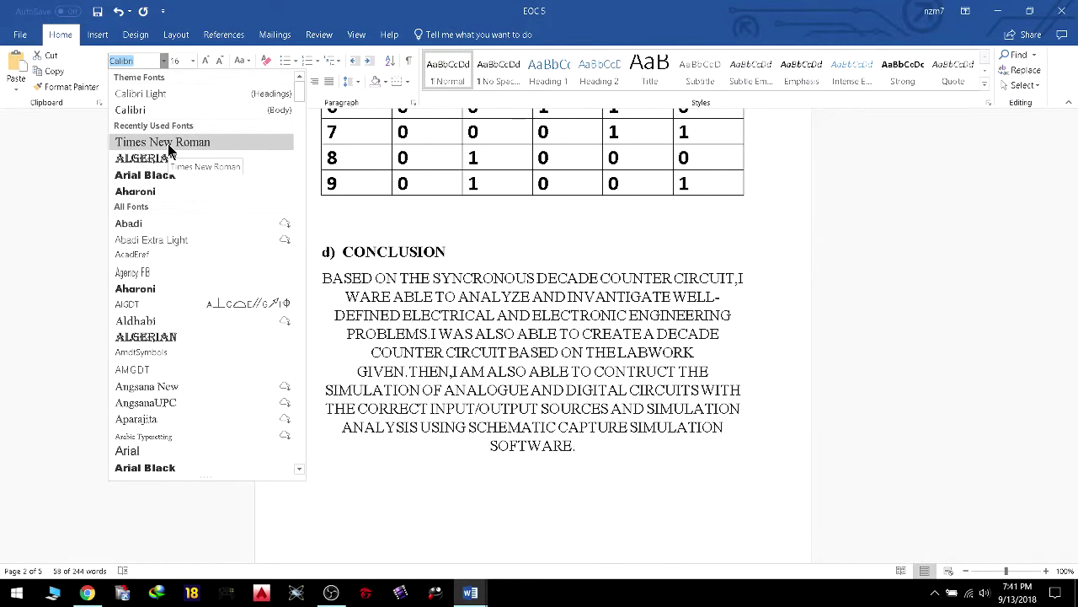
click(167, 143)
Add a blank line below the CONCLUSION heading and set the paragraph to Calibri Light.
click(502, 250)
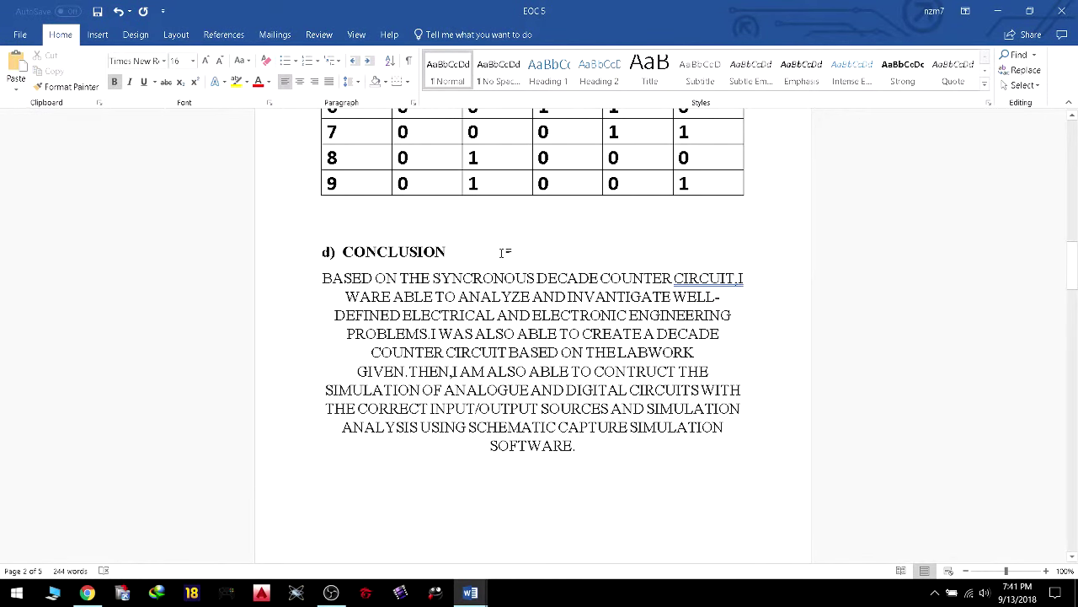
key(Return)
drag(322, 304, 724, 536)
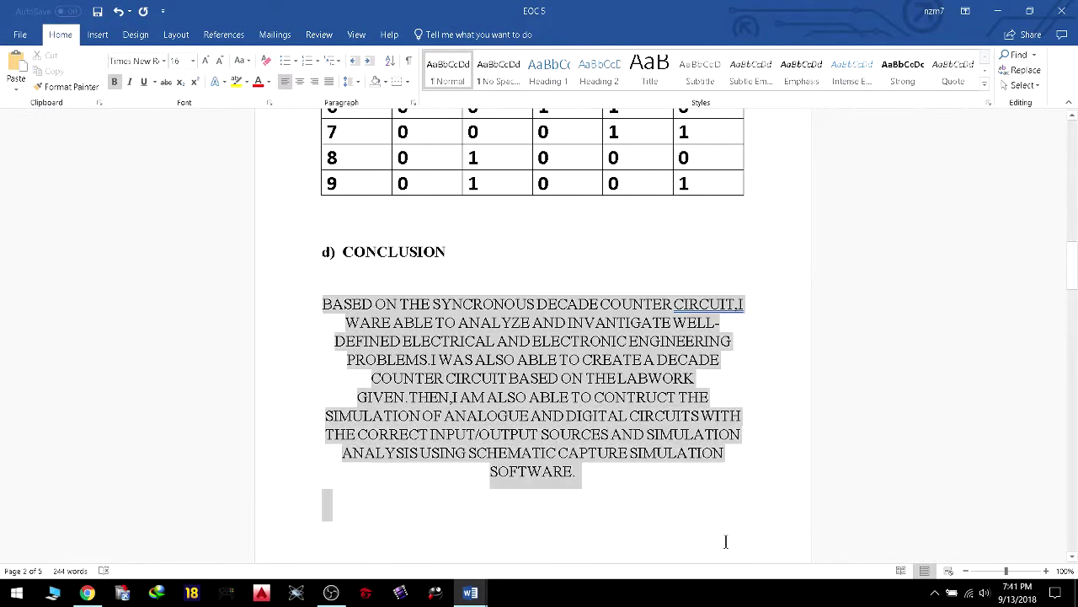
click(166, 59)
click(161, 93)
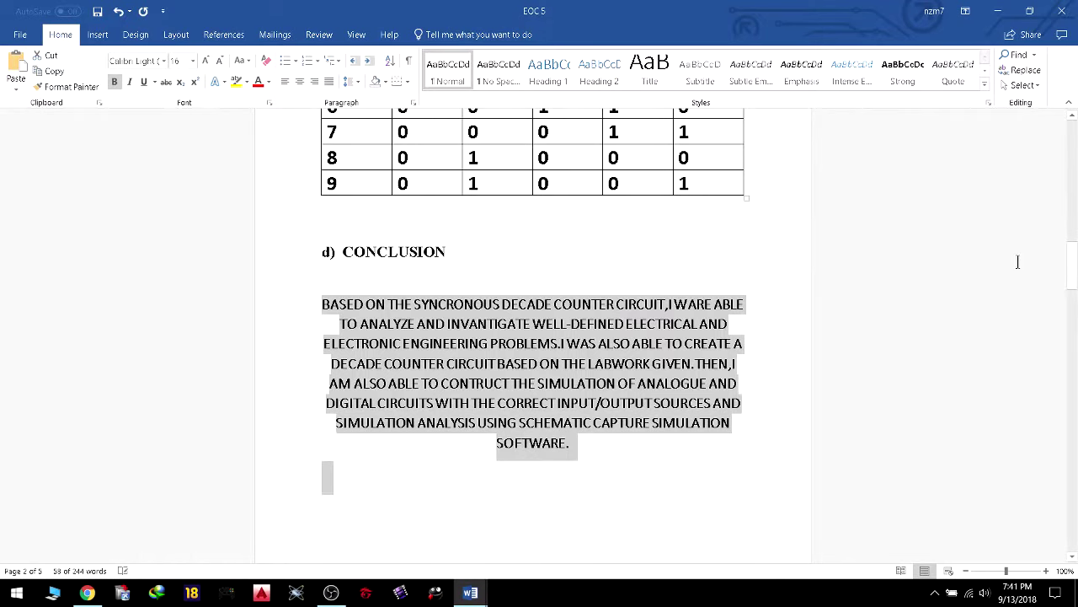
click(944, 306)
Remove the blank lines above QUESTION 2 so it starts higher on the page.
scroll(945, 306, down, 5)
scroll(944, 306, up, 10)
scroll(944, 305, down, 15)
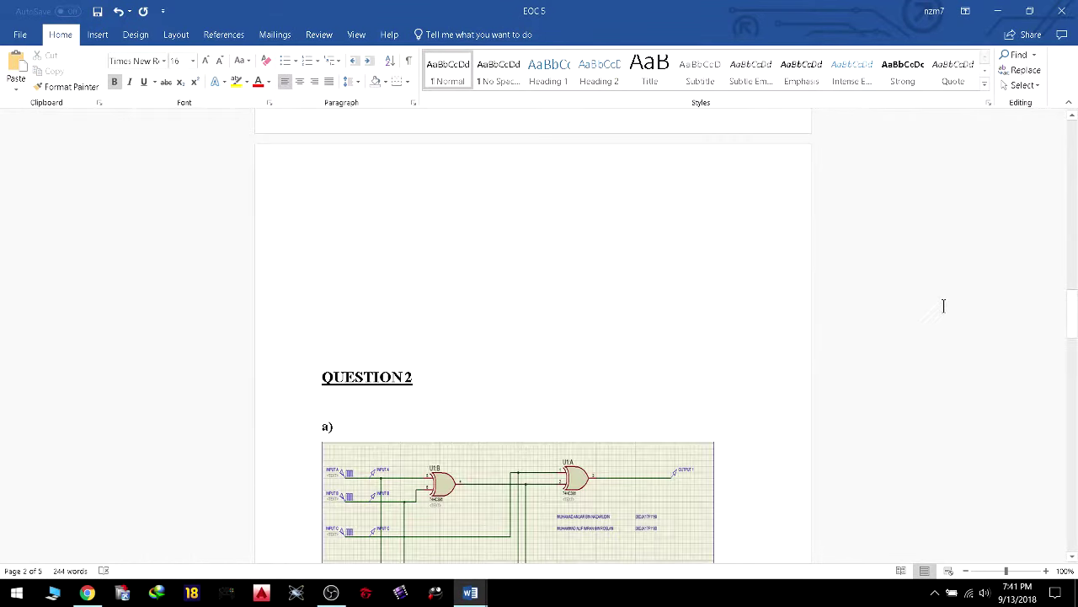
click(323, 375)
drag(321, 192, 407, 328)
key(Delete)
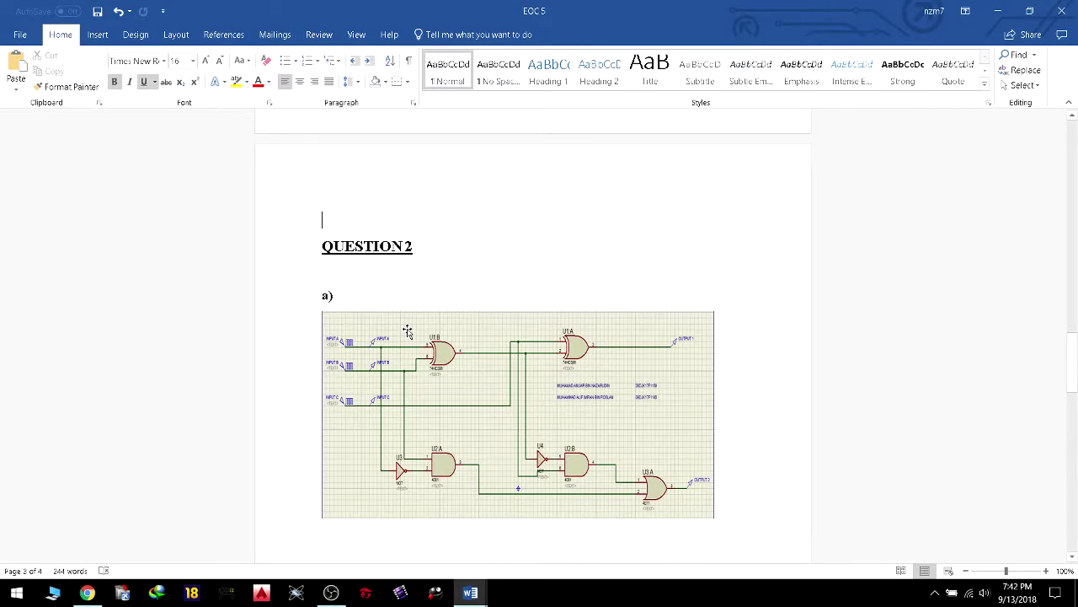
key(BackSpace)
key(Return)
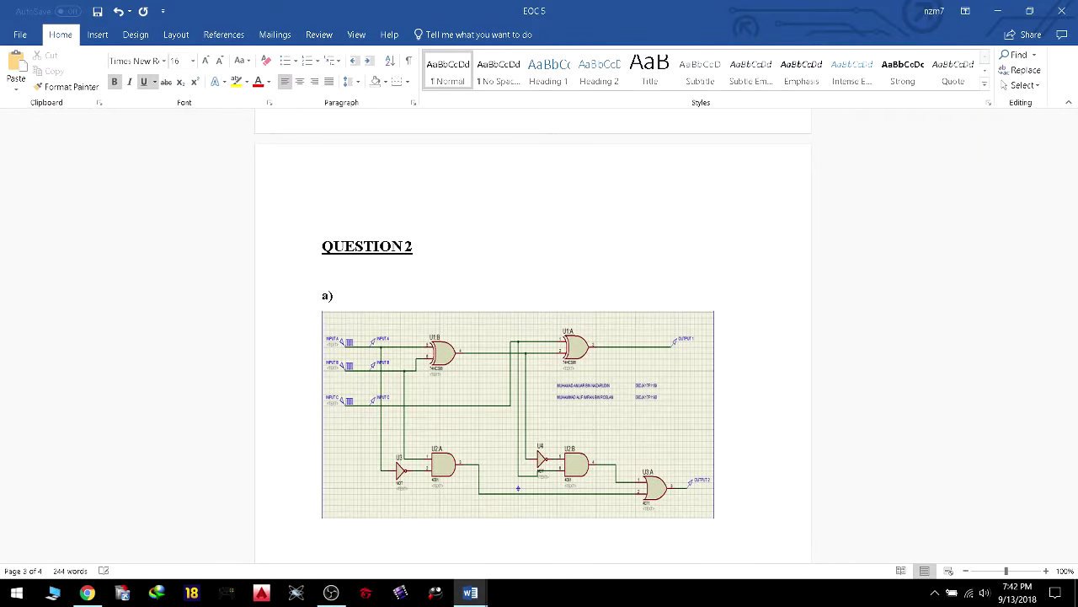
key(Delete)
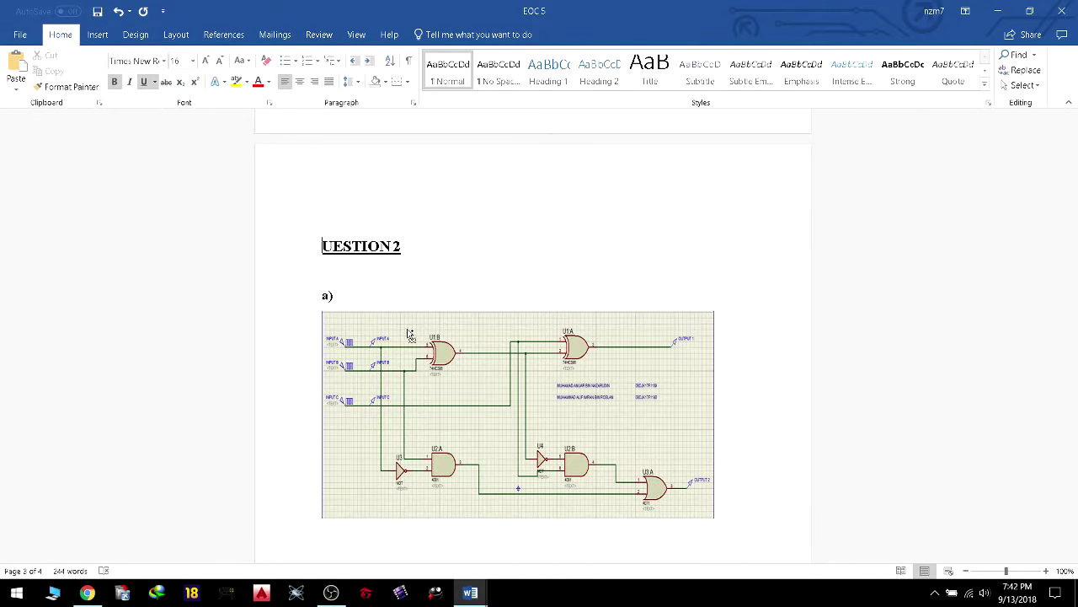
key(ctrl+z)
key(Up)
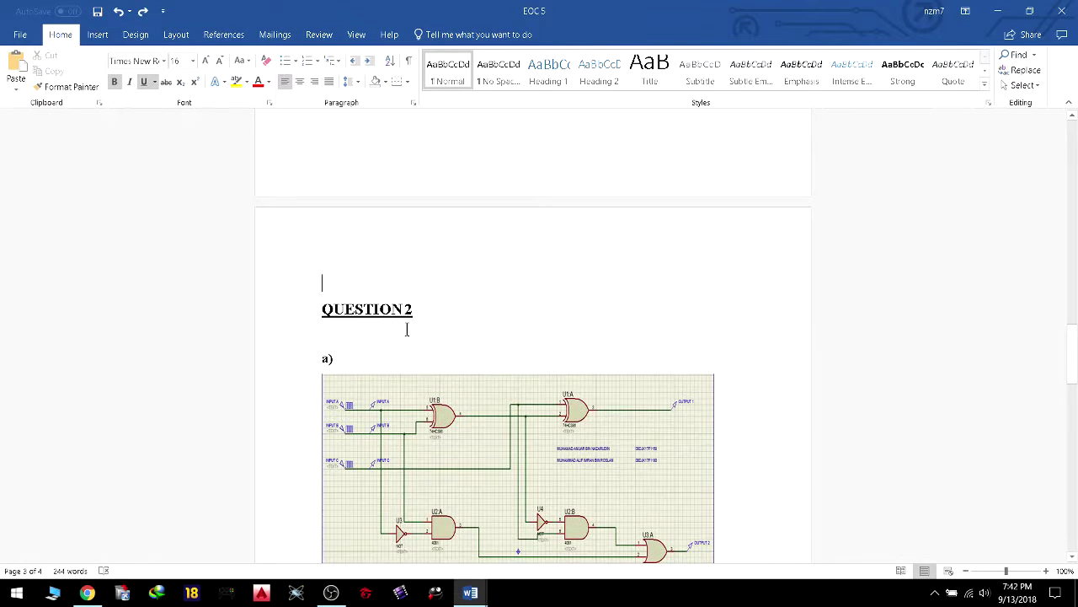
key(Delete)
Delete the old Question 2 conclusion paragraph.
scroll(409, 335, down, 10)
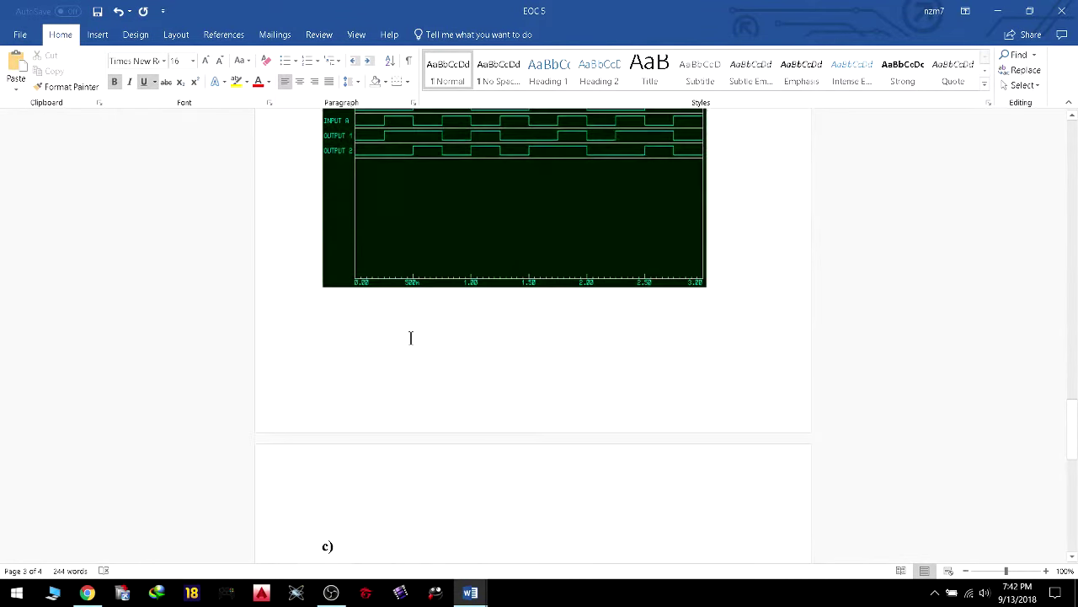
scroll(388, 350, down, 4)
scroll(385, 353, down, 5)
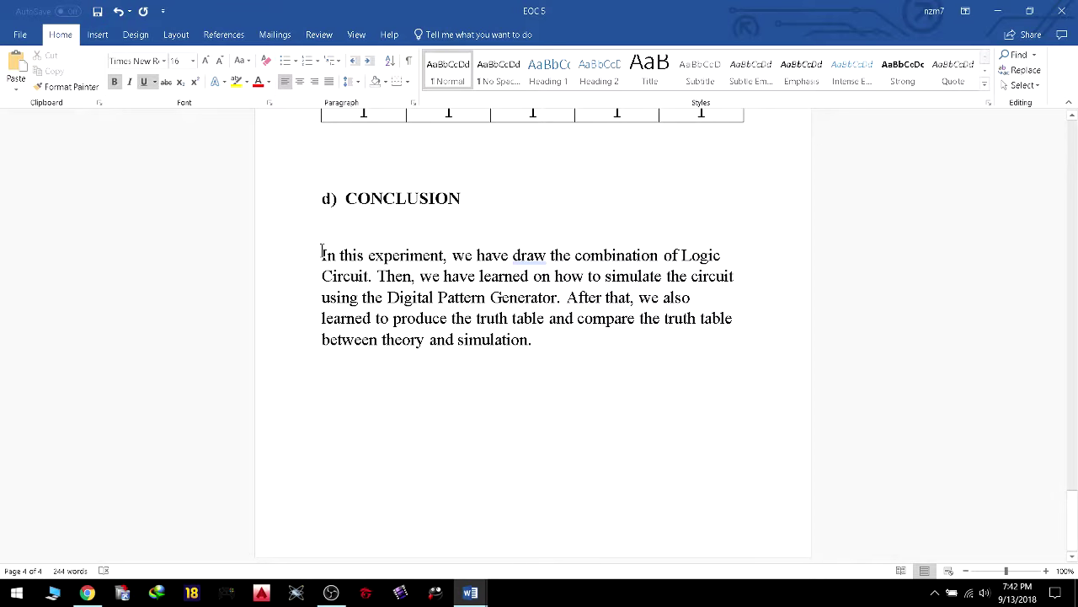
drag(321, 253, 553, 338)
key(Delete)
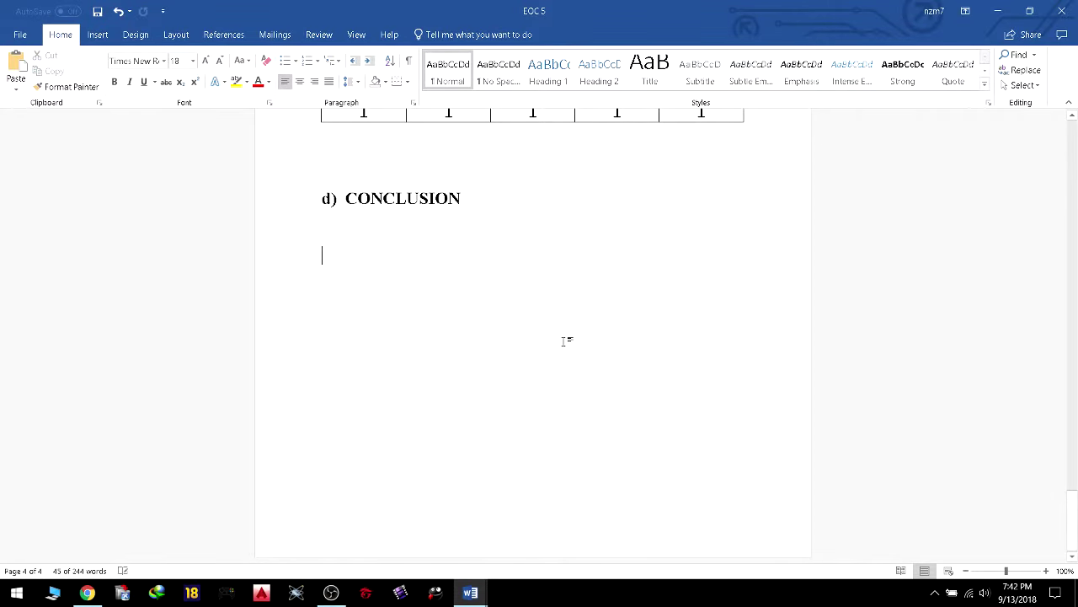
key(alt+Tab)
key(ctrl+shift+Up)
key(Delete)
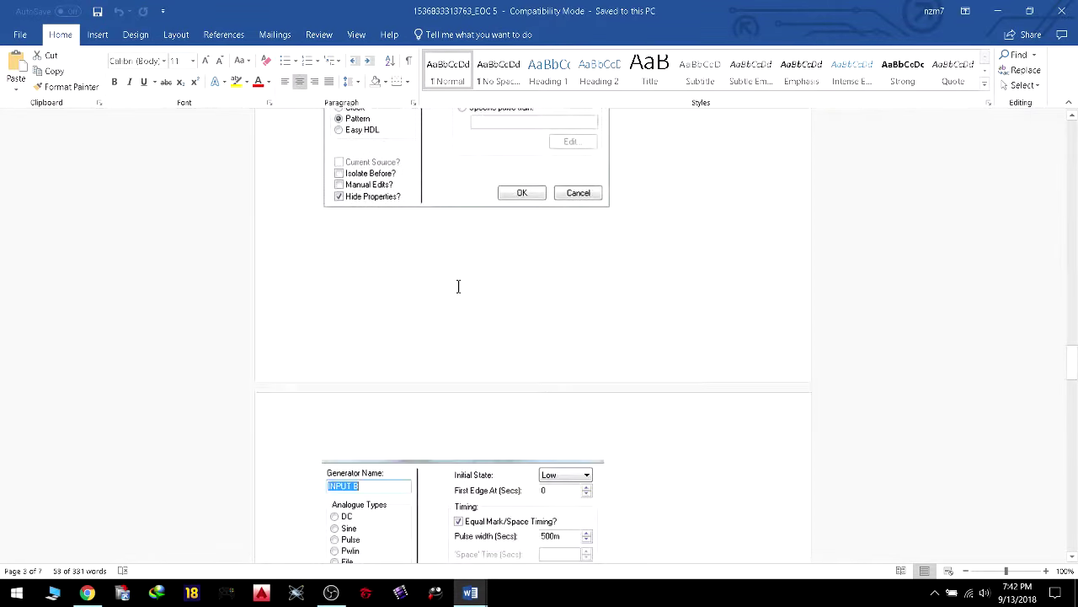
scroll(459, 287, down, 15)
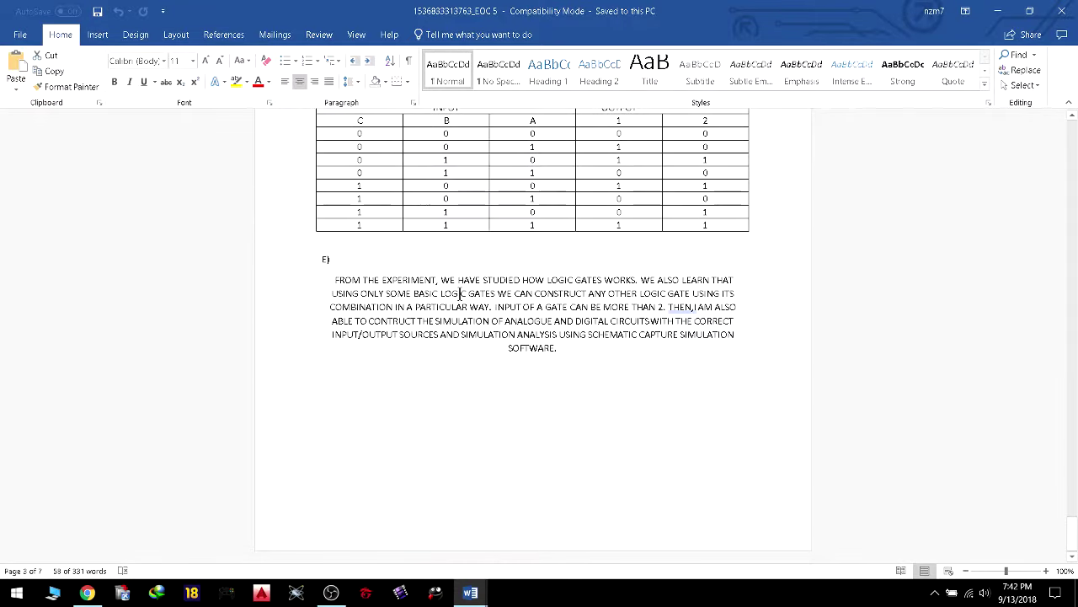
scroll(333, 279, up, 10)
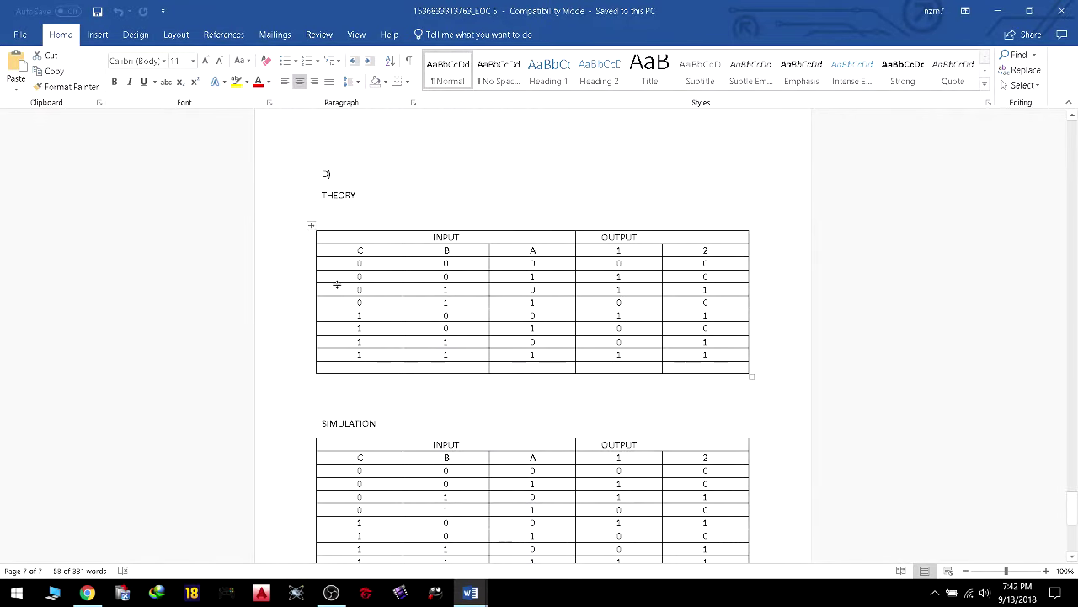
Compare the final sections of both reports by switching between them.
scroll(337, 282, up, 5)
scroll(337, 288, up, 4)
scroll(340, 288, down, 10)
scroll(327, 253, up, 8)
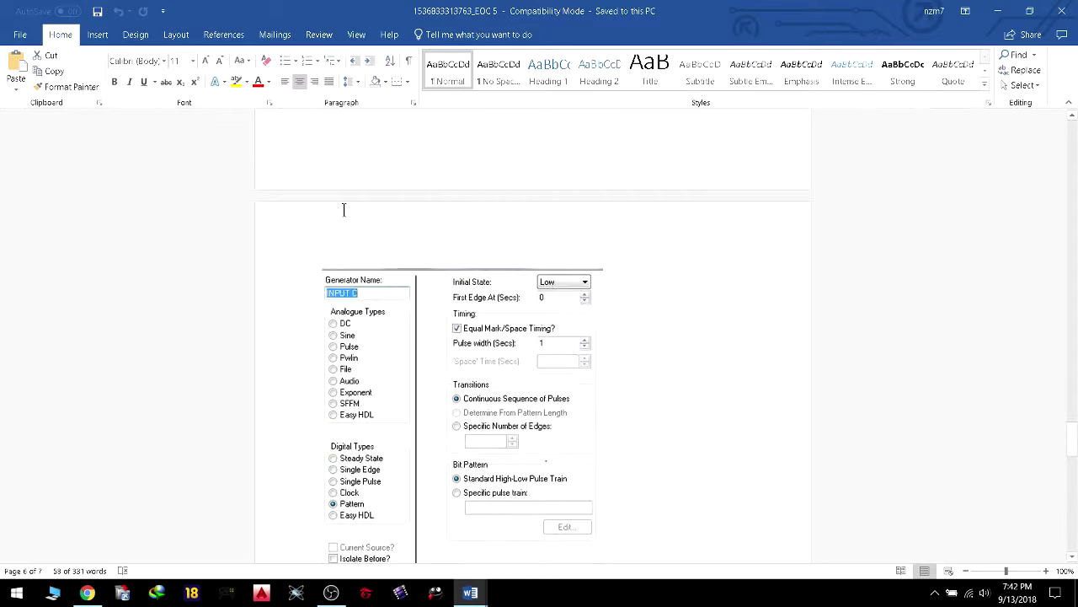
scroll(354, 219, down, 4)
scroll(368, 225, up, 7)
scroll(368, 225, down, 3)
scroll(369, 226, up, 5)
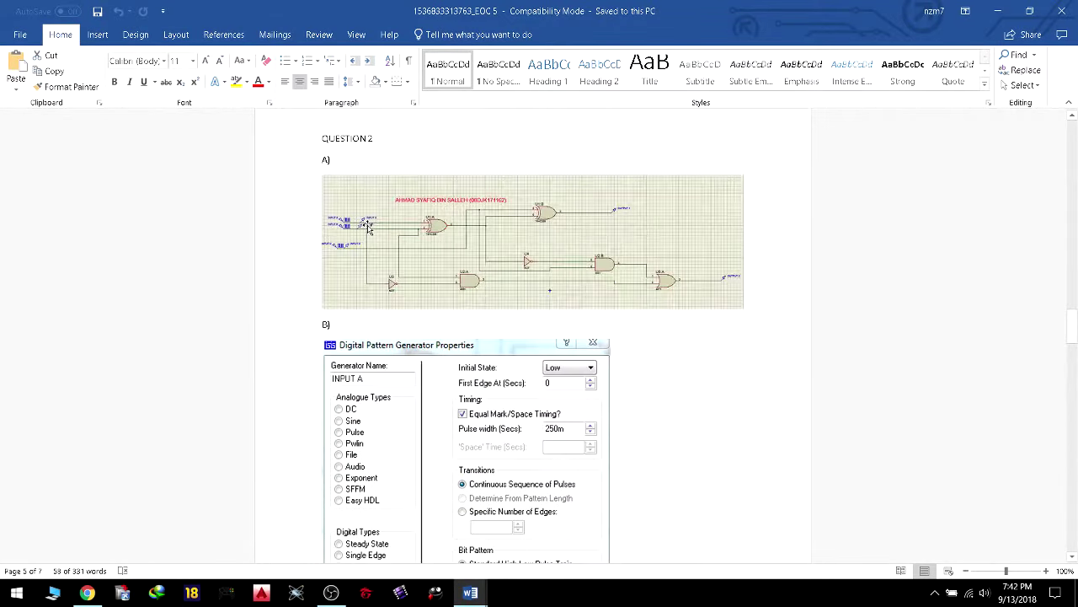
key(alt+Tab)
scroll(369, 300, up, 10)
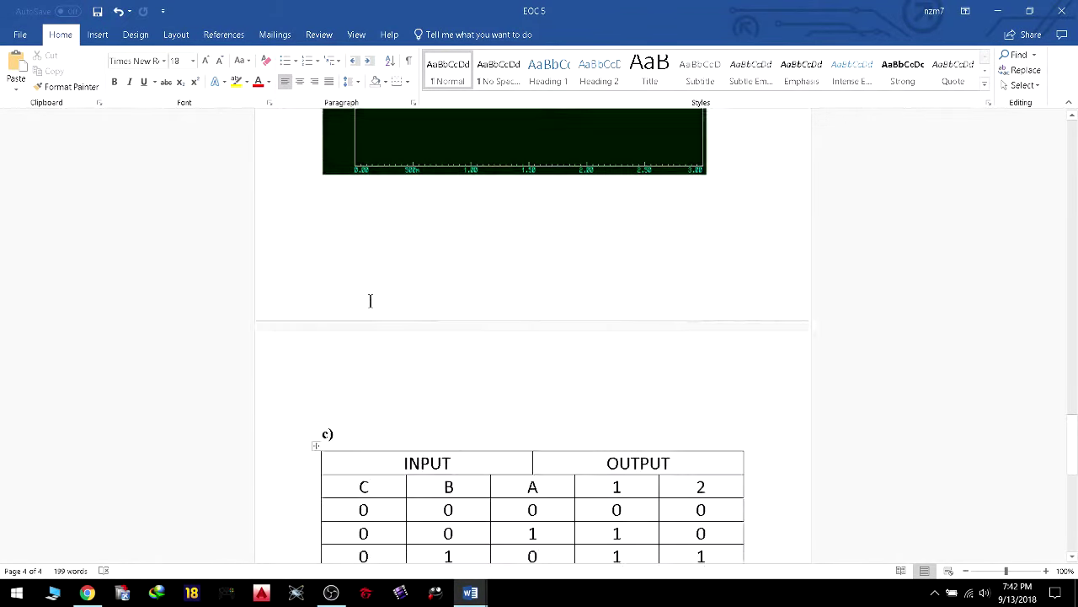
scroll(368, 300, up, 10)
key(alt+Tab)
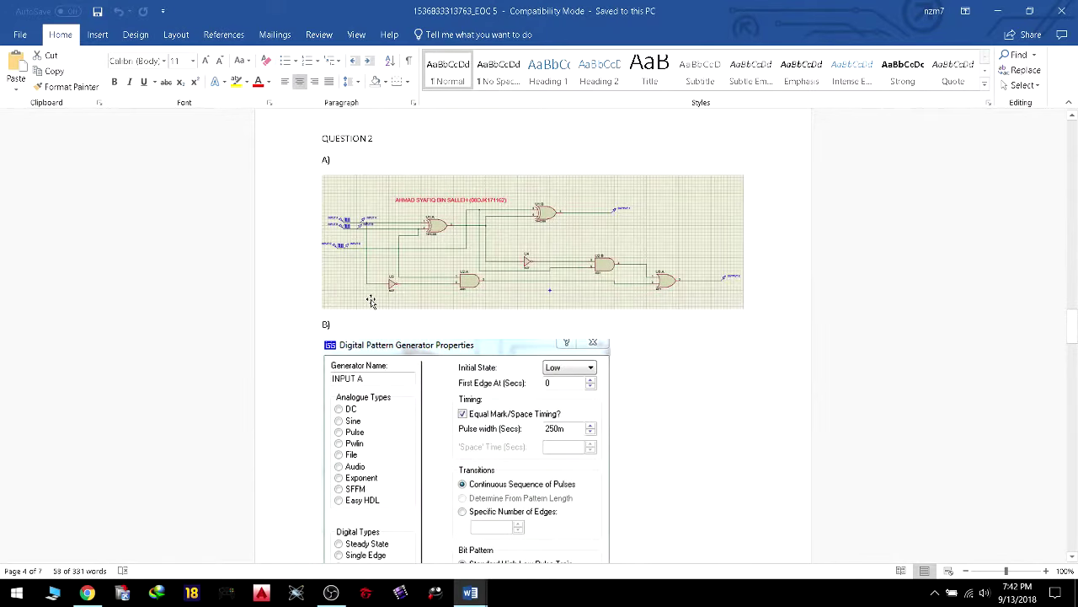
scroll(371, 301, down, 5)
scroll(396, 246, down, 3)
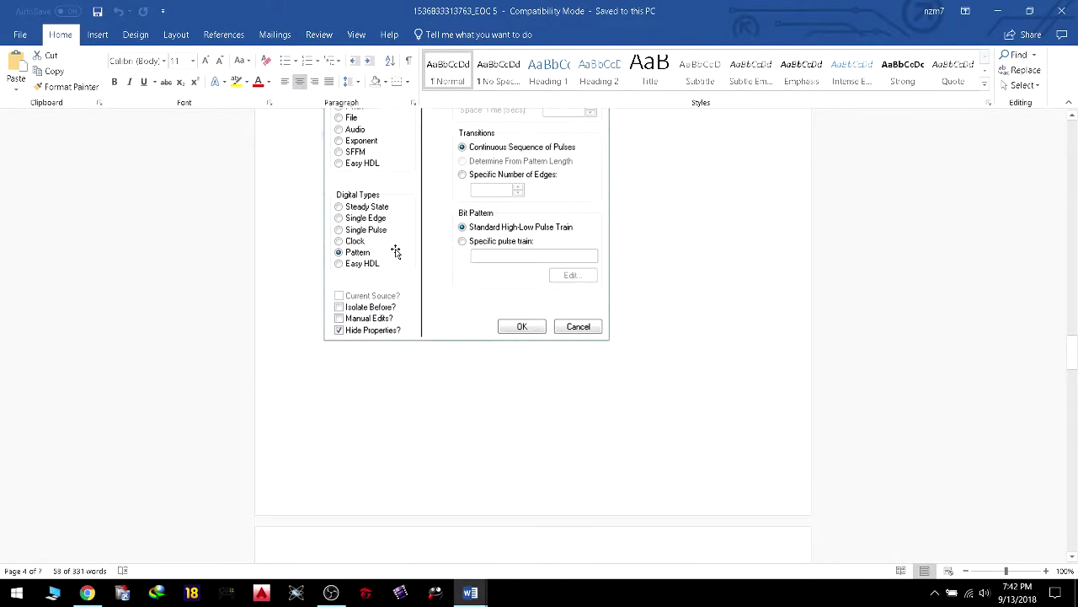
scroll(392, 252, up, 8)
scroll(328, 333, down, 5)
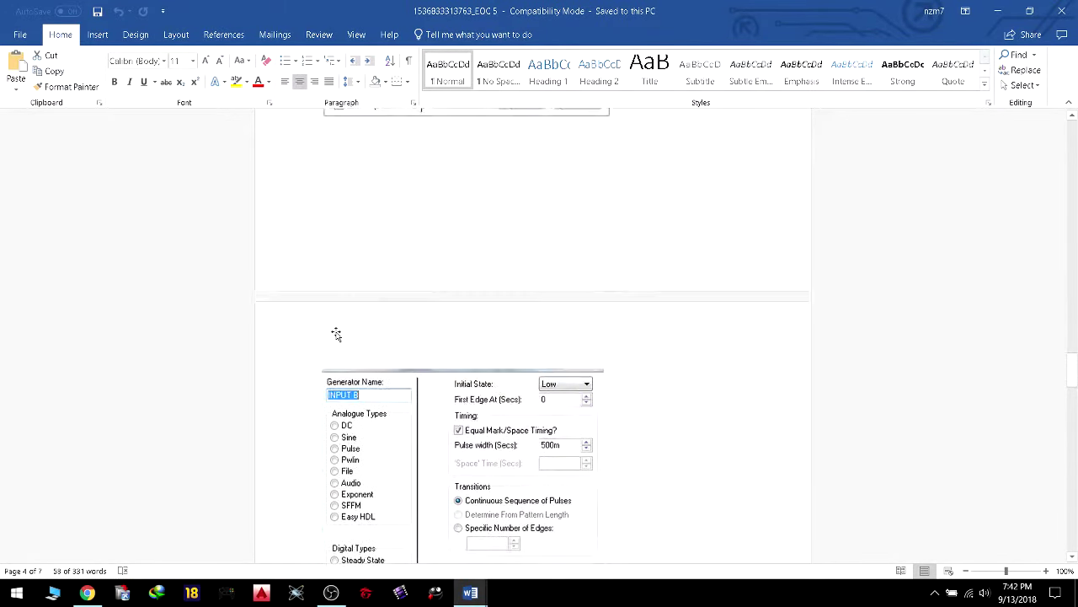
scroll(333, 331, down, 5)
scroll(337, 329, down, 5)
scroll(343, 327, down, 5)
Cut the c) truth table and d) CONCLUSION heading from EOC 5.
key(alt+Tab)
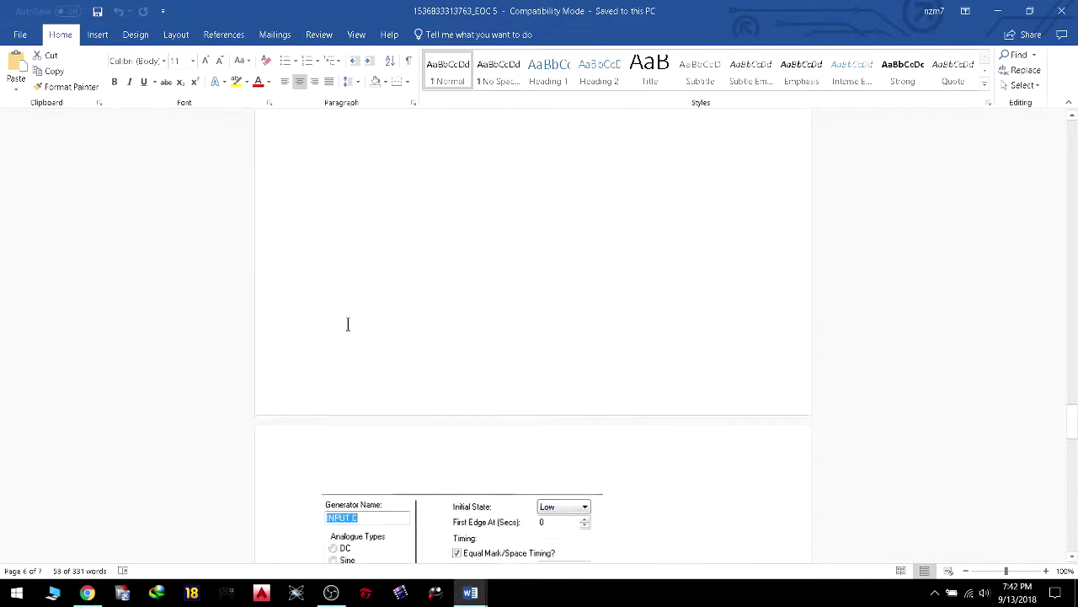
scroll(391, 320, down, 10)
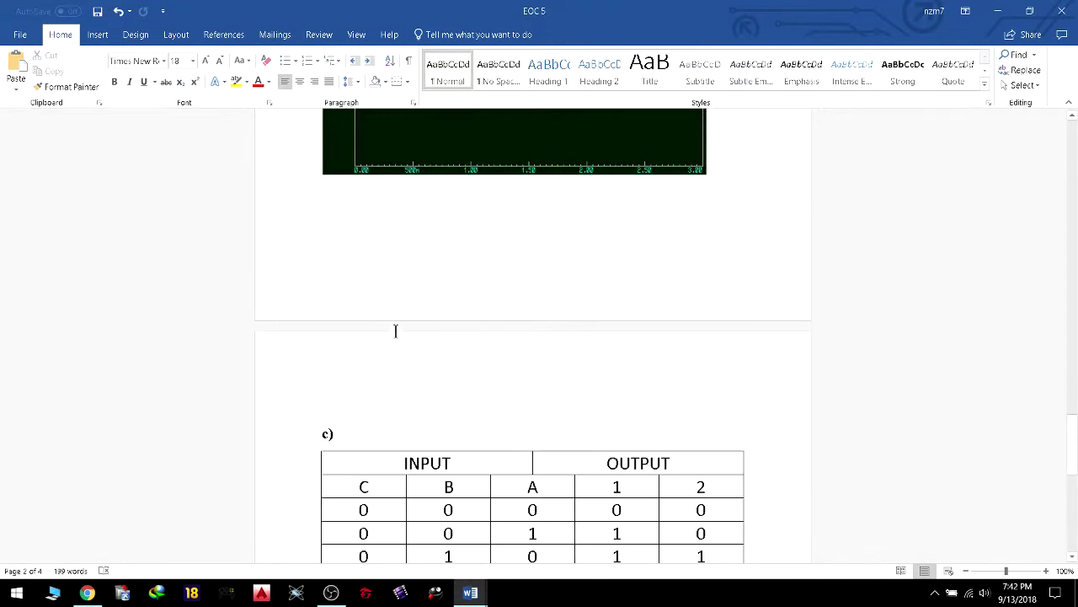
scroll(371, 315, up, 7)
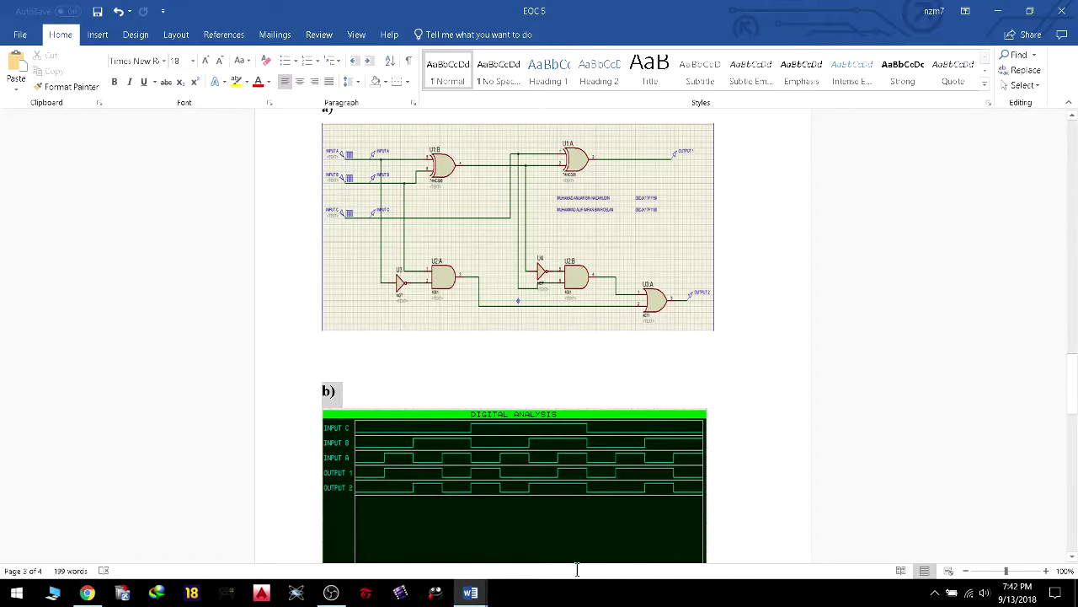
scroll(421, 381, down, 5)
scroll(548, 384, down, 3)
scroll(678, 387, down, 5)
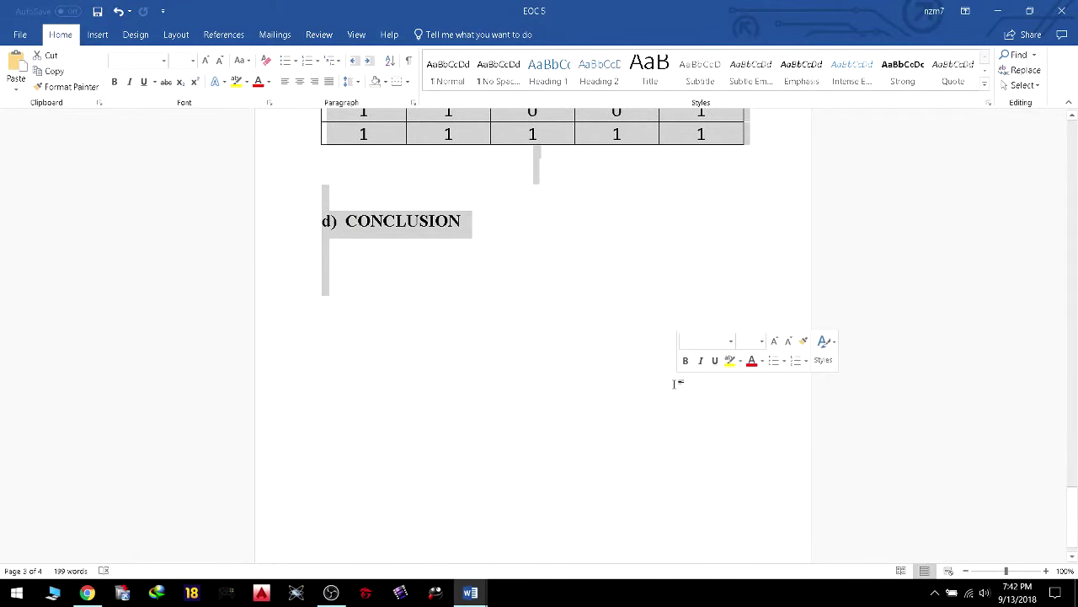
key(ctrl+x)
Recheck the other report, then paste the cut section back into EOC 5.
key(alt+Tab)
scroll(620, 373, up, 3)
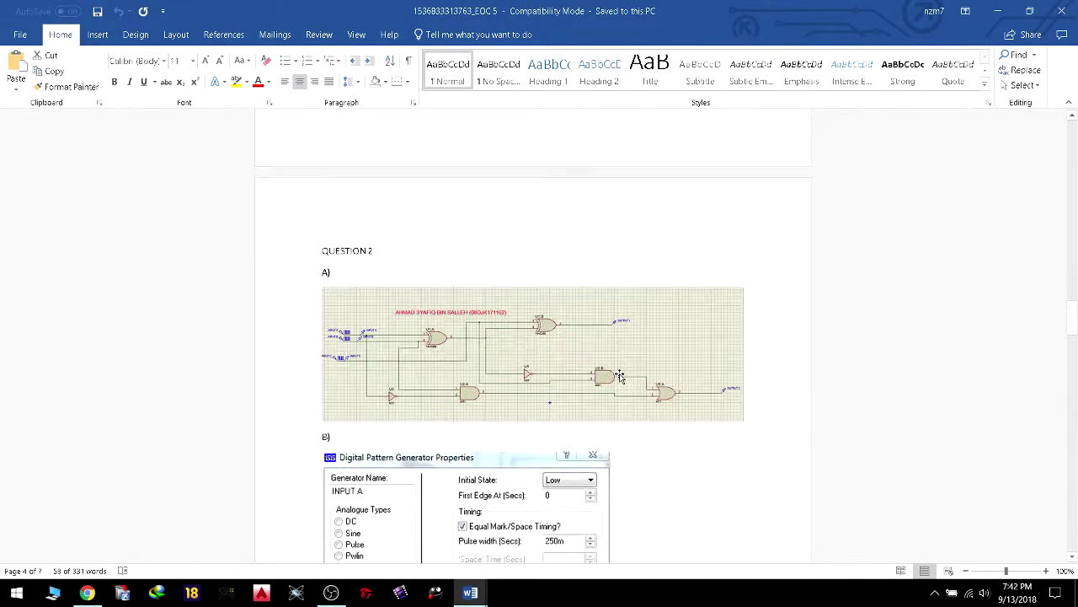
scroll(620, 374, down, 5)
scroll(619, 375, up, 3)
scroll(621, 379, down, 4)
scroll(621, 378, down, 5)
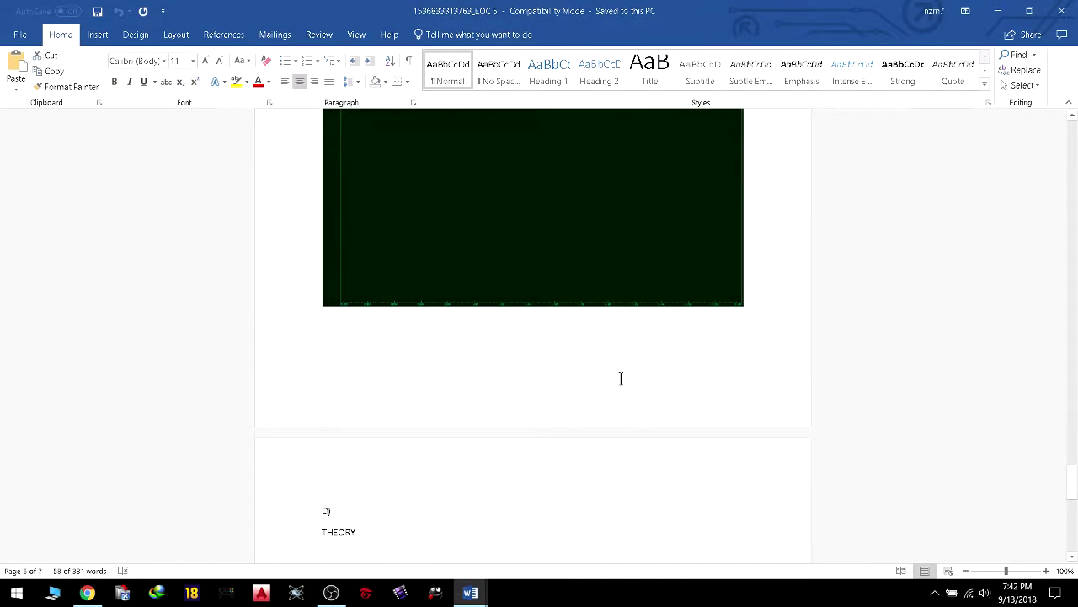
scroll(621, 378, down, 5)
scroll(621, 377, down, 5)
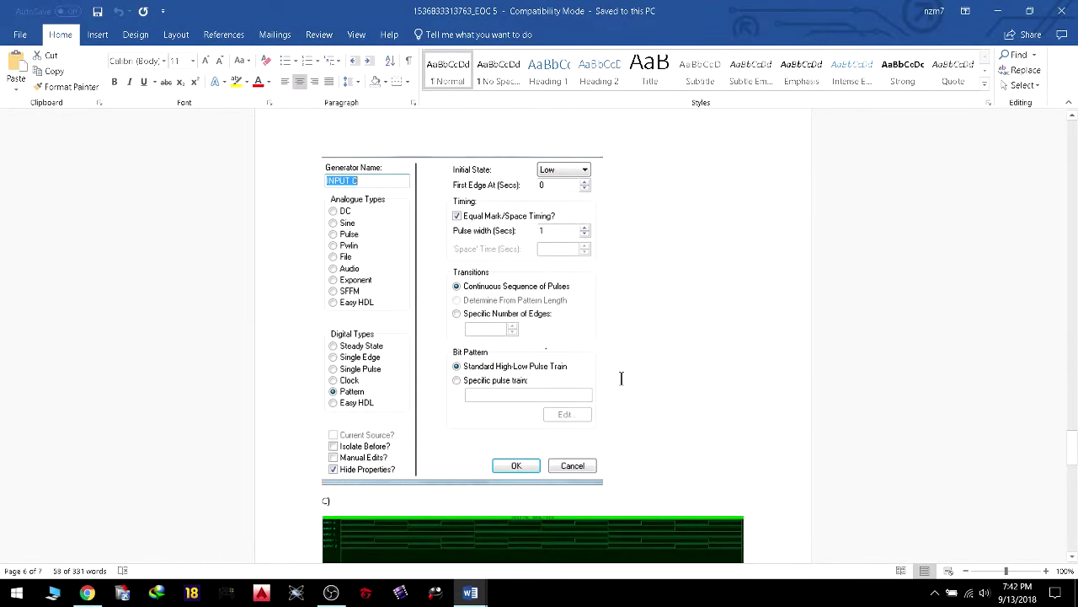
scroll(621, 379, down, 3)
key(alt+Tab)
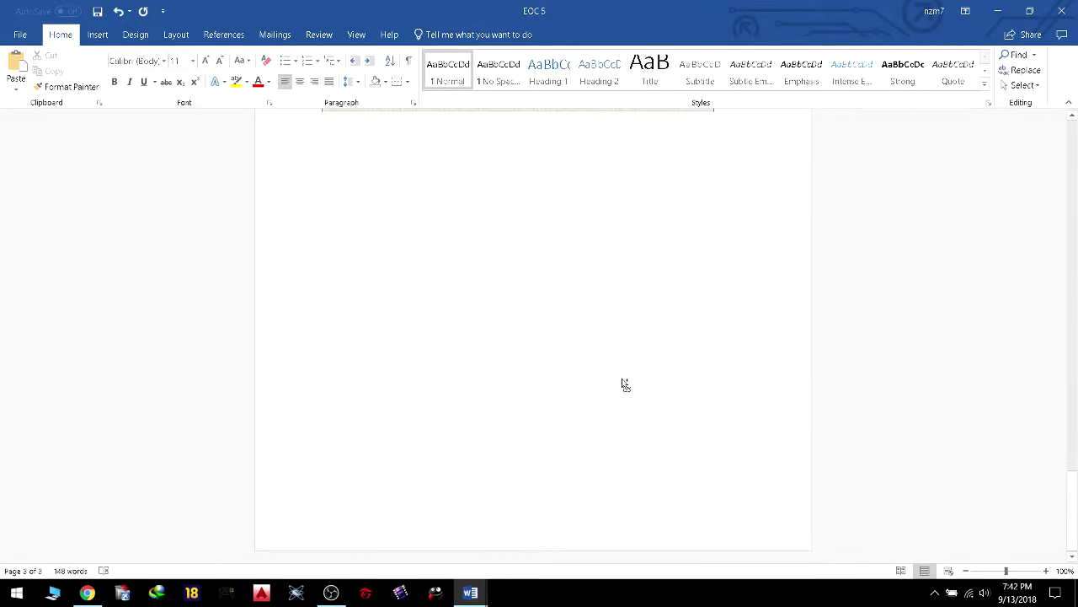
key(ctrl+v)
Remove the DIGITAL ANALYSIS waveform picture from under b).
key(alt)
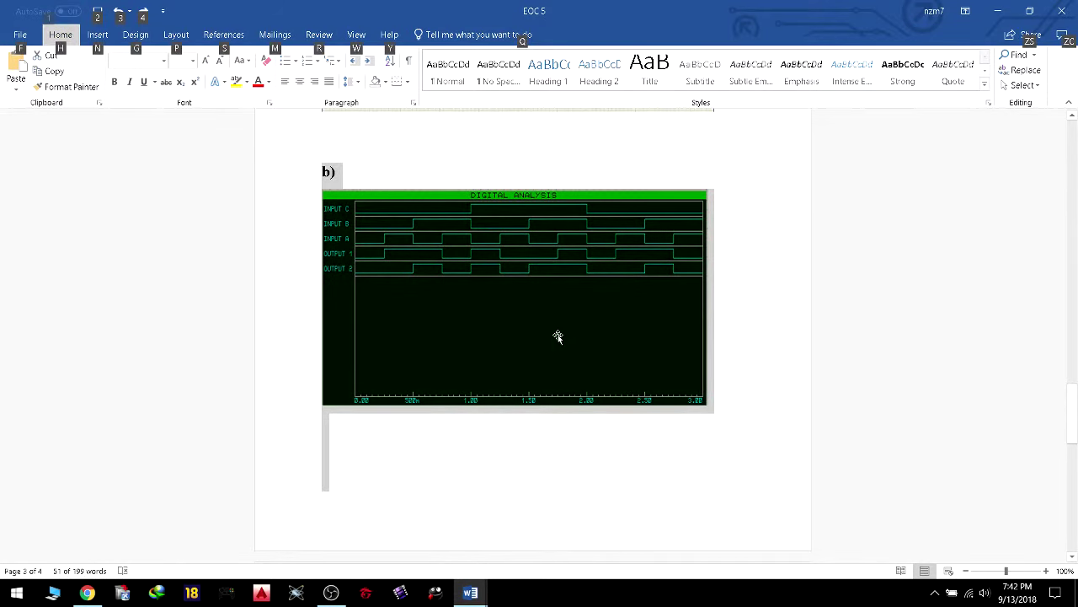
click(558, 337)
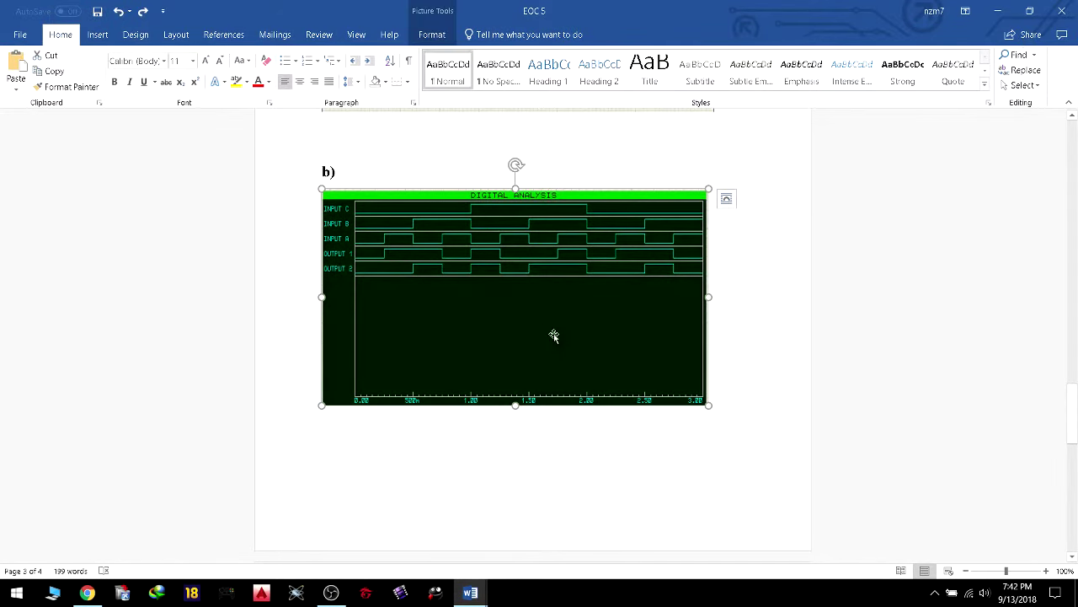
scroll(517, 327, down, 5)
scroll(518, 327, up, 2)
scroll(517, 325, up, 8)
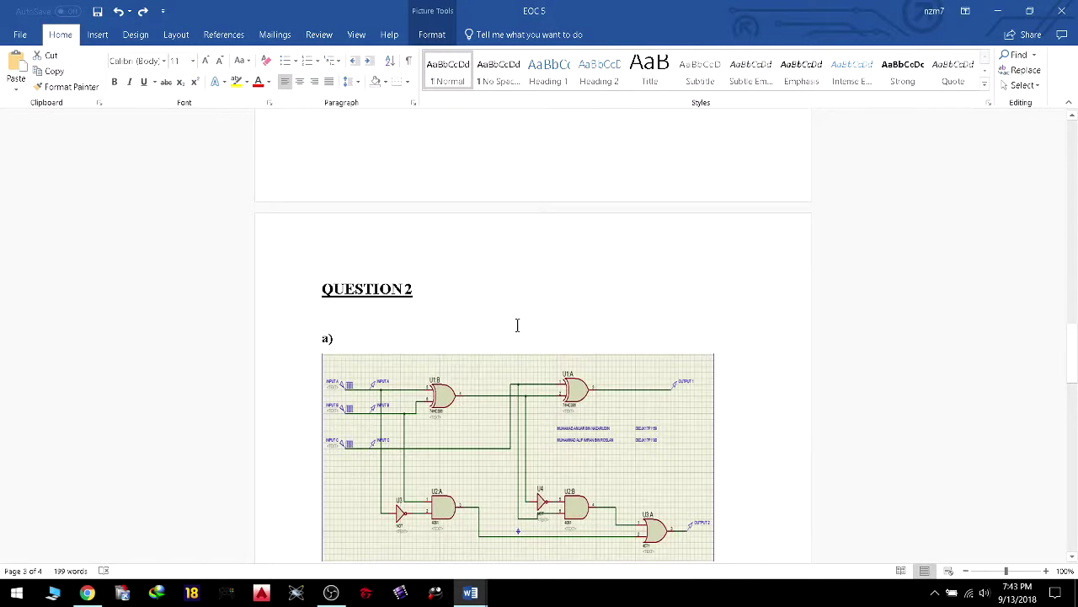
scroll(518, 325, down, 5)
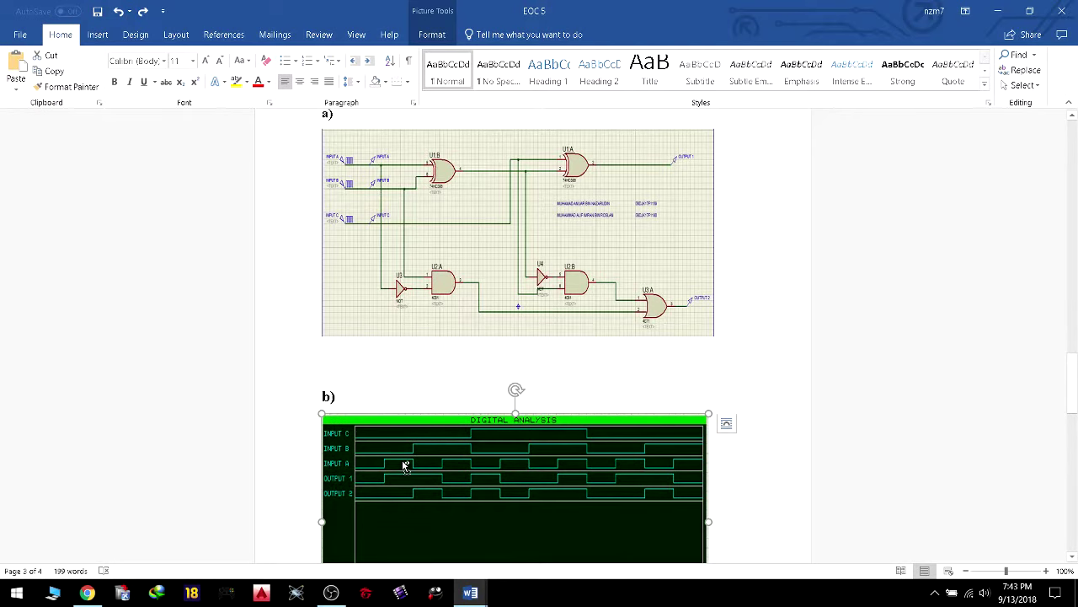
key(Delete)
key(super)
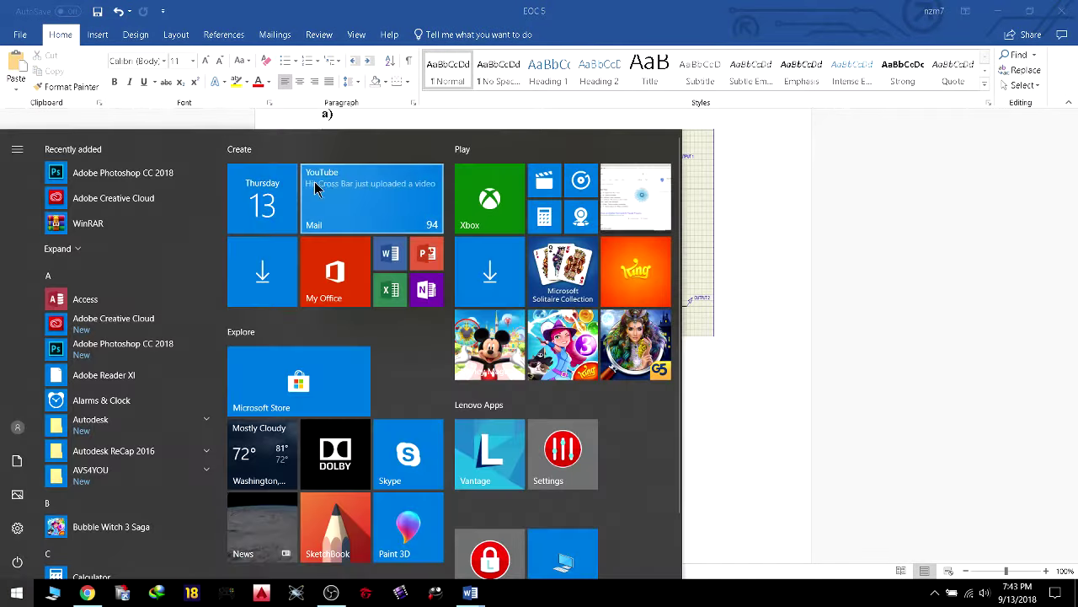
click(838, 187)
Paste the waveform picture below d) CONCLUSION on the following page.
scroll(715, 255, down, 10)
scroll(609, 293, down, 5)
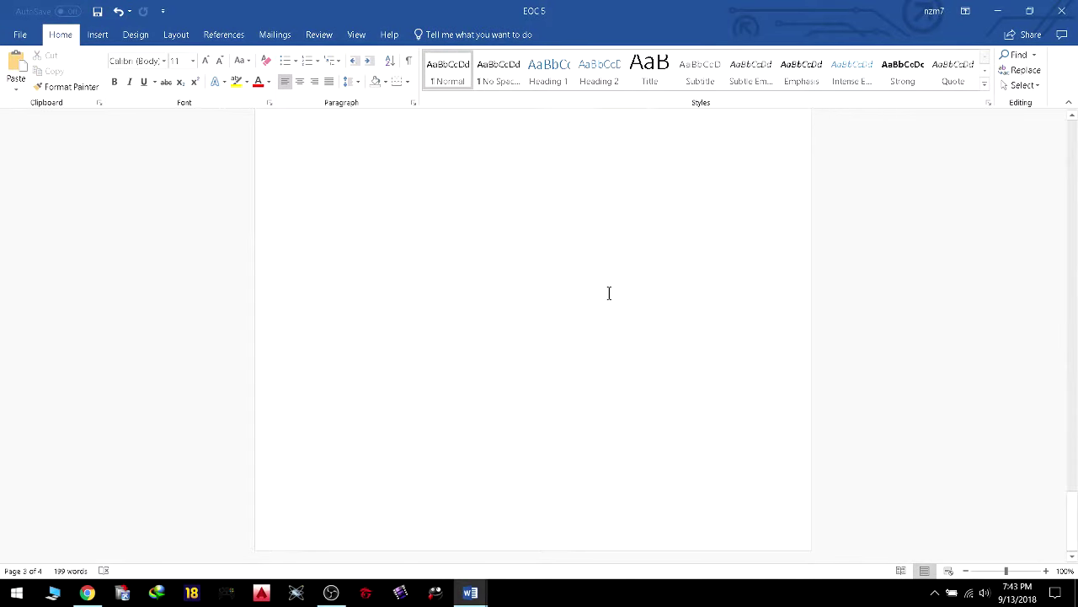
scroll(609, 293, down, 5)
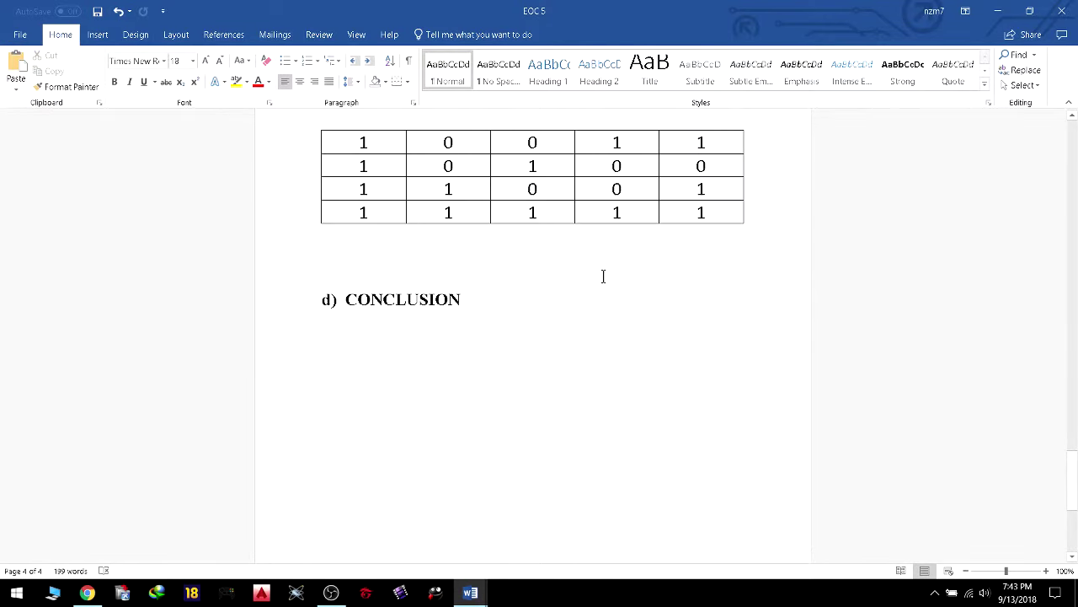
key(ctrl+v)
Delete the c) truth table and d) CONCLUSION heading.
scroll(622, 314, up, 12)
scroll(622, 314, up, 5)
scroll(622, 314, down, 5)
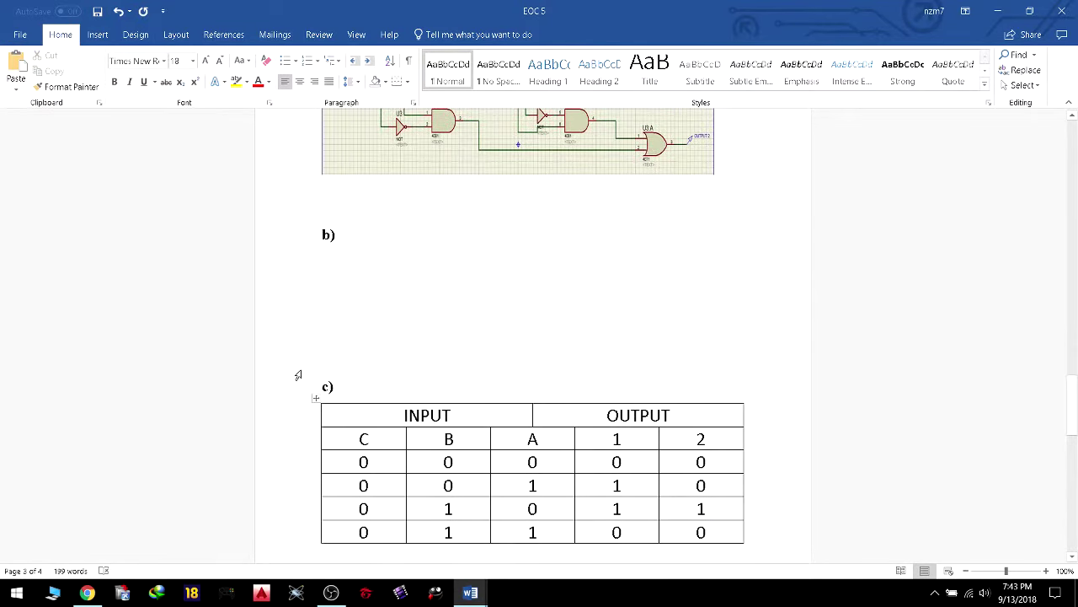
drag(326, 394, 585, 413)
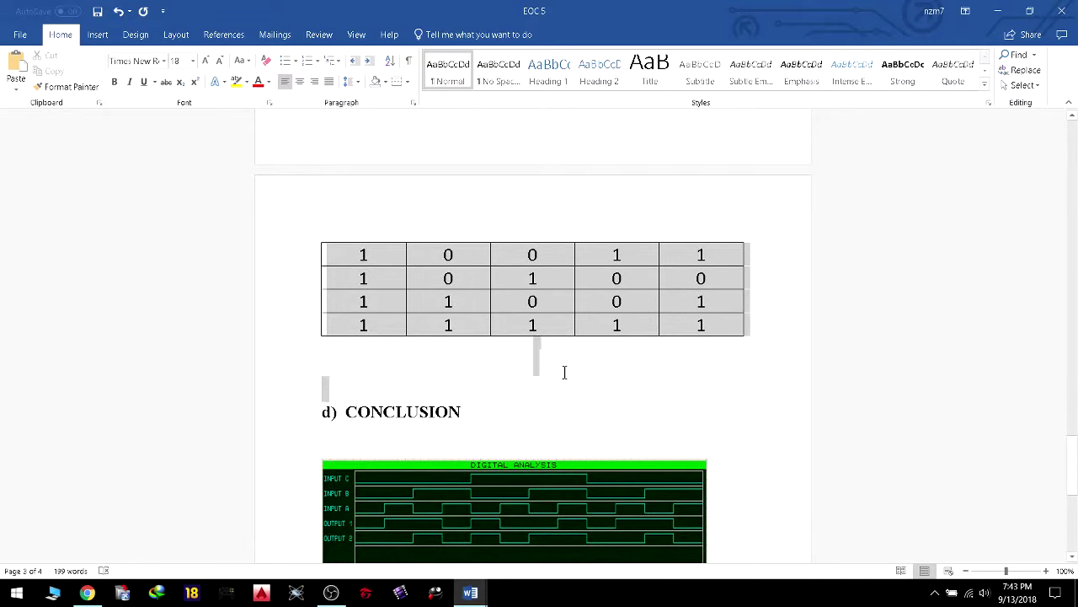
key(Delete)
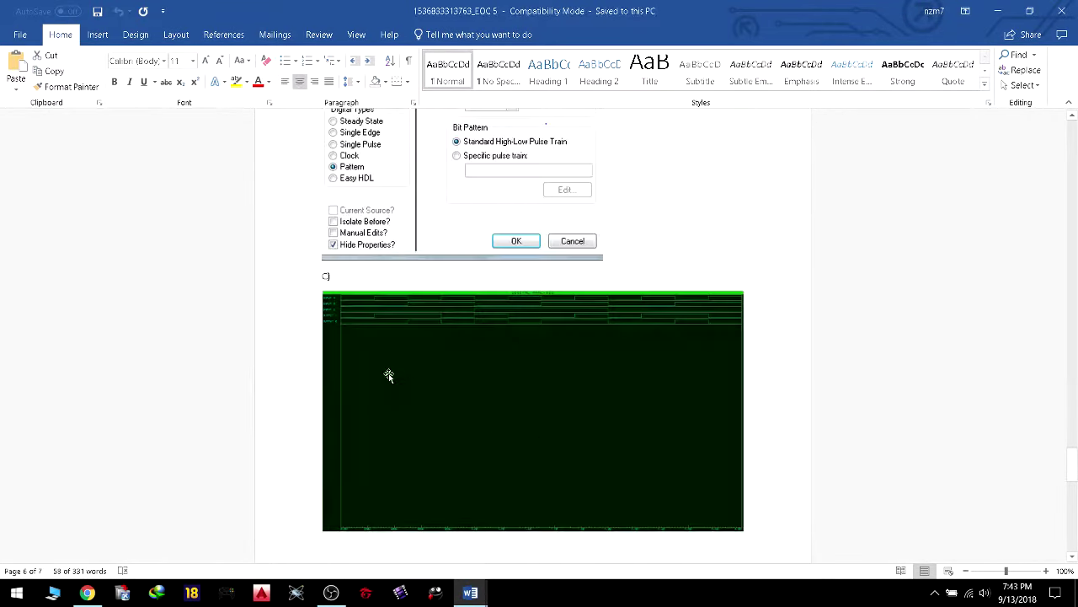
scroll(390, 369, up, 10)
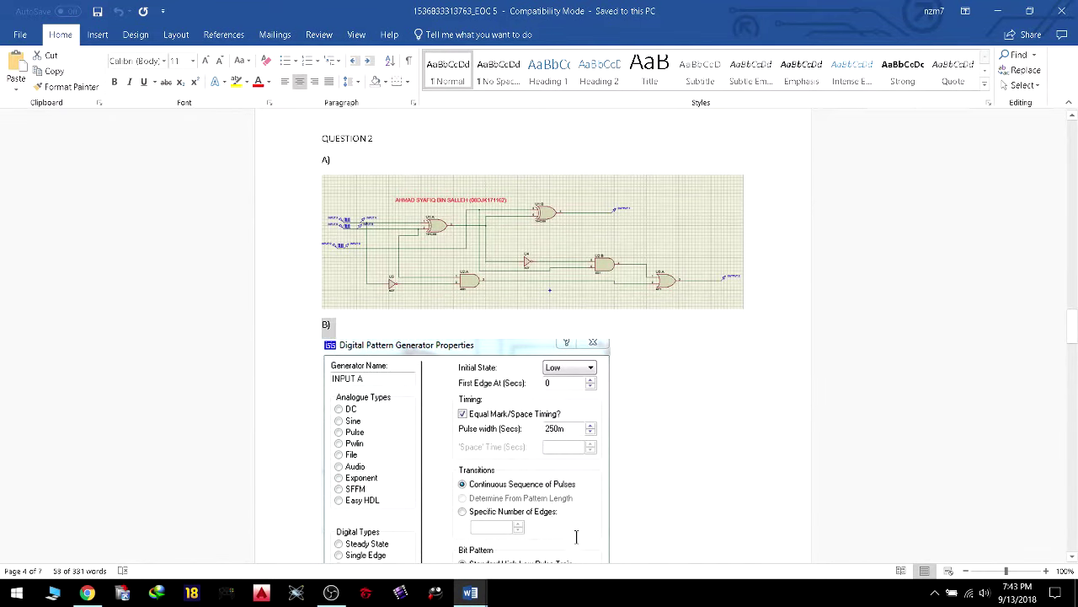
scroll(322, 324, down, 7)
scroll(379, 379, up, 2)
scroll(463, 455, down, 2)
scroll(610, 578, down, 4)
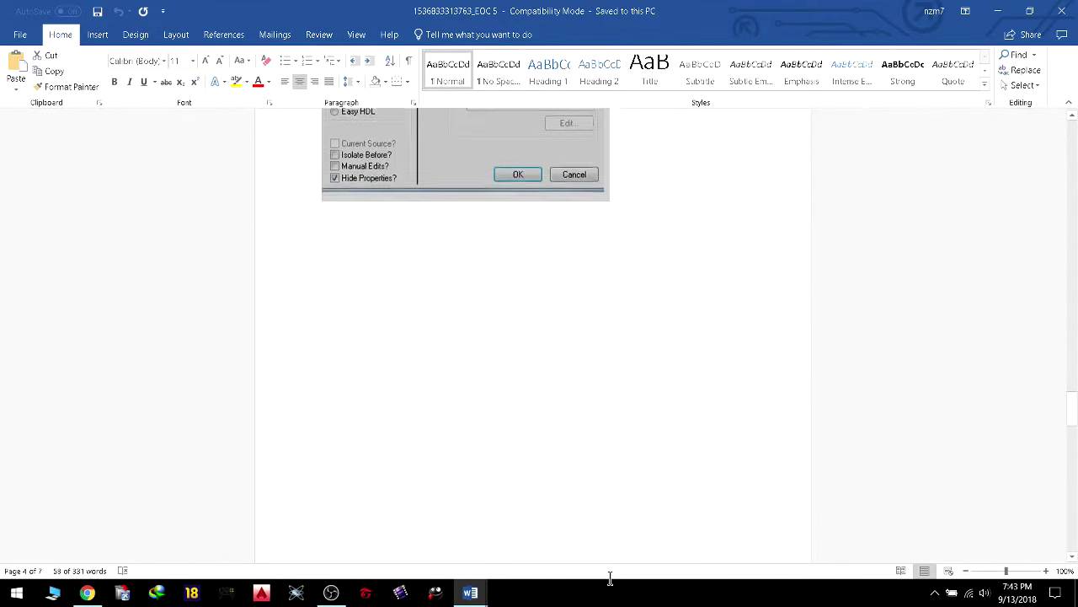
scroll(610, 578, down, 4)
scroll(610, 578, down, 4)
scroll(611, 589, down, 8)
scroll(611, 581, down, 5)
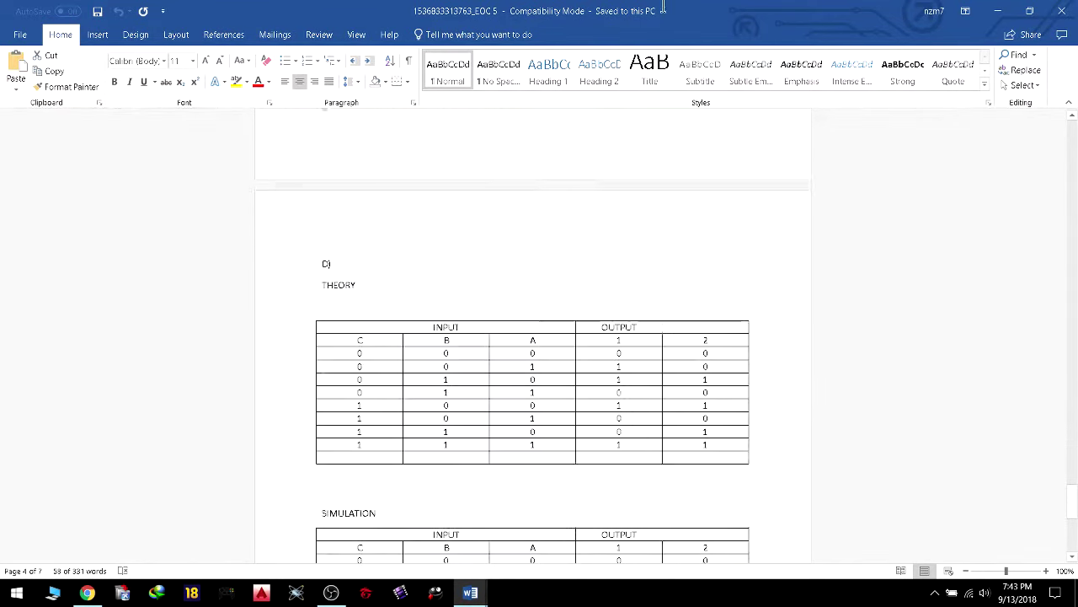
scroll(665, 159, up, 12)
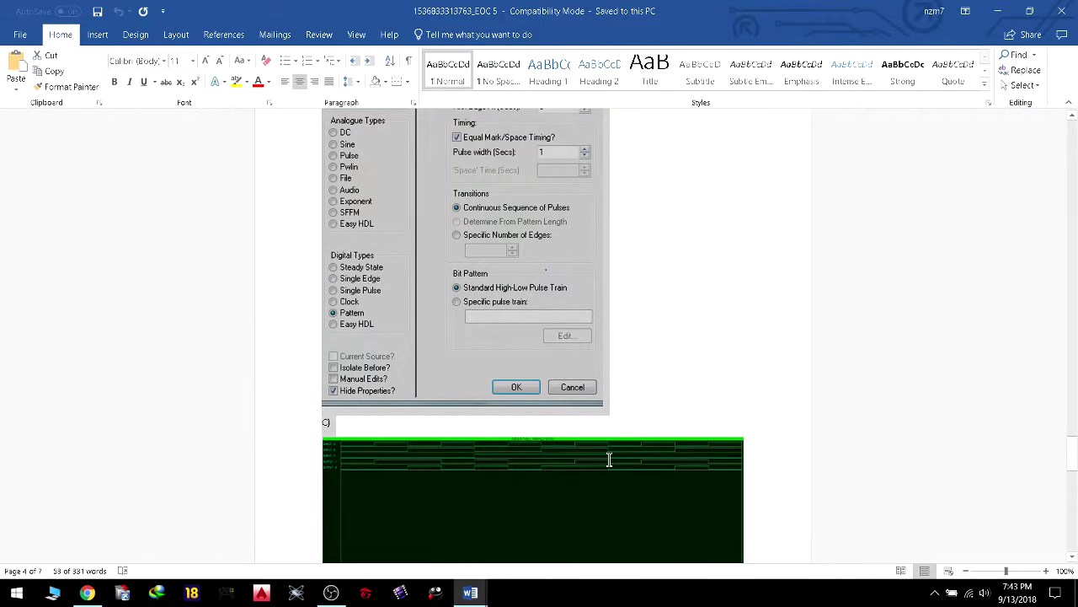
scroll(598, 550, down, 4)
scroll(595, 585, down, 8)
scroll(595, 585, down, 7)
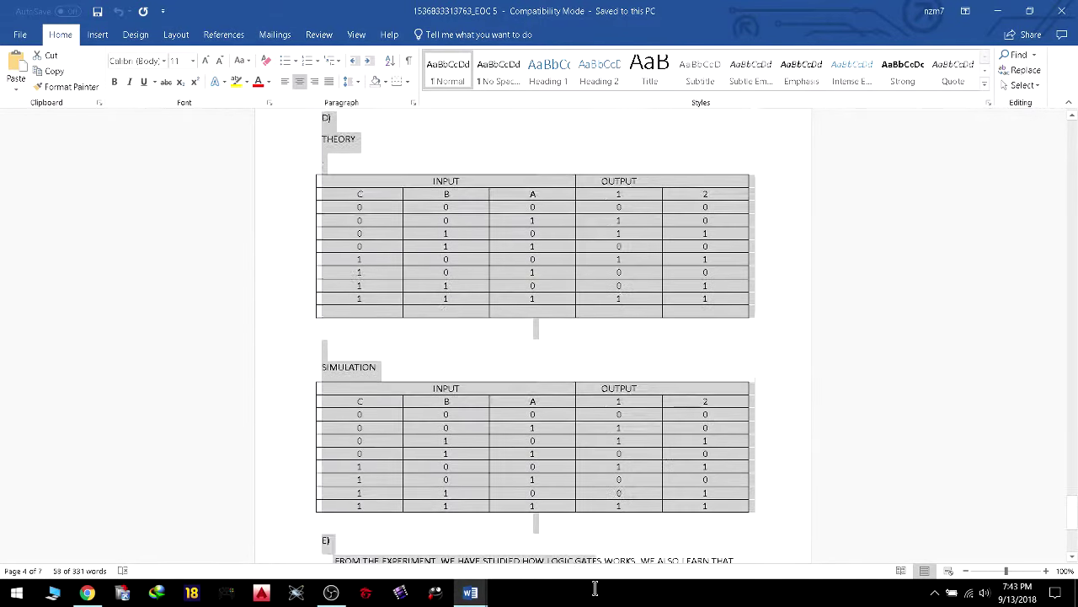
scroll(602, 548, down, 8)
drag(609, 503, 696, 349)
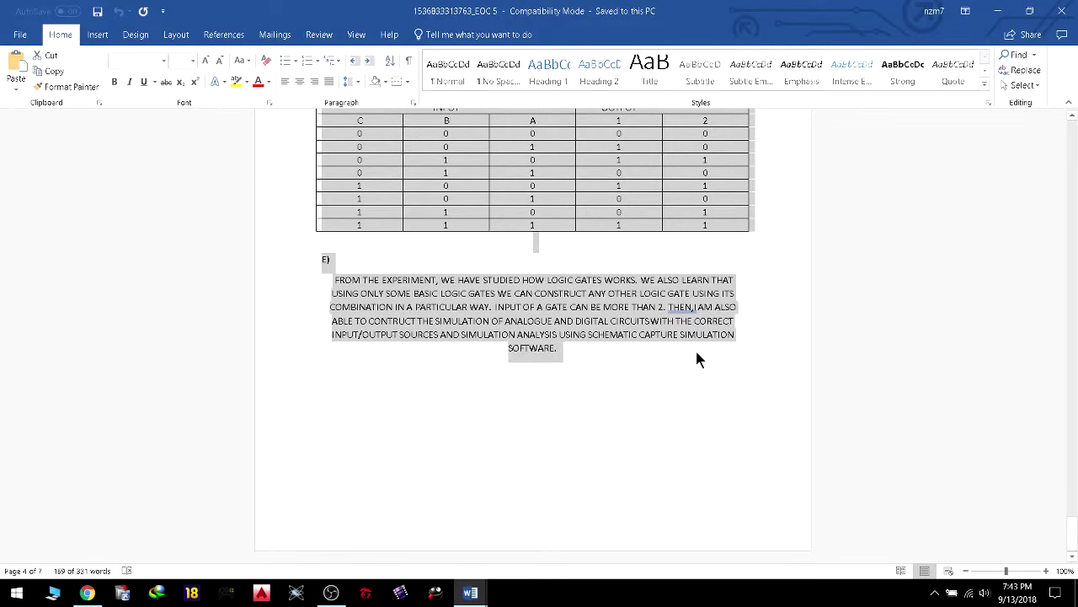
Paste the copied simulation section into the EOC 5 report.
key(alt+Tab)
scroll(617, 342, up, 5)
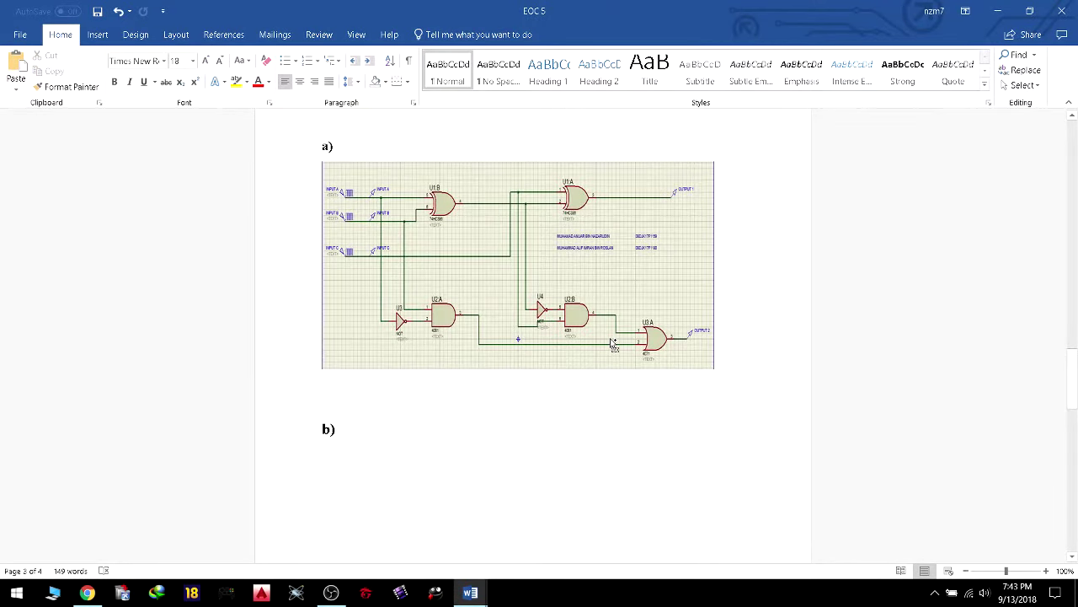
key(ctrl+v)
scroll(565, 394, up, 5)
scroll(565, 393, up, 3)
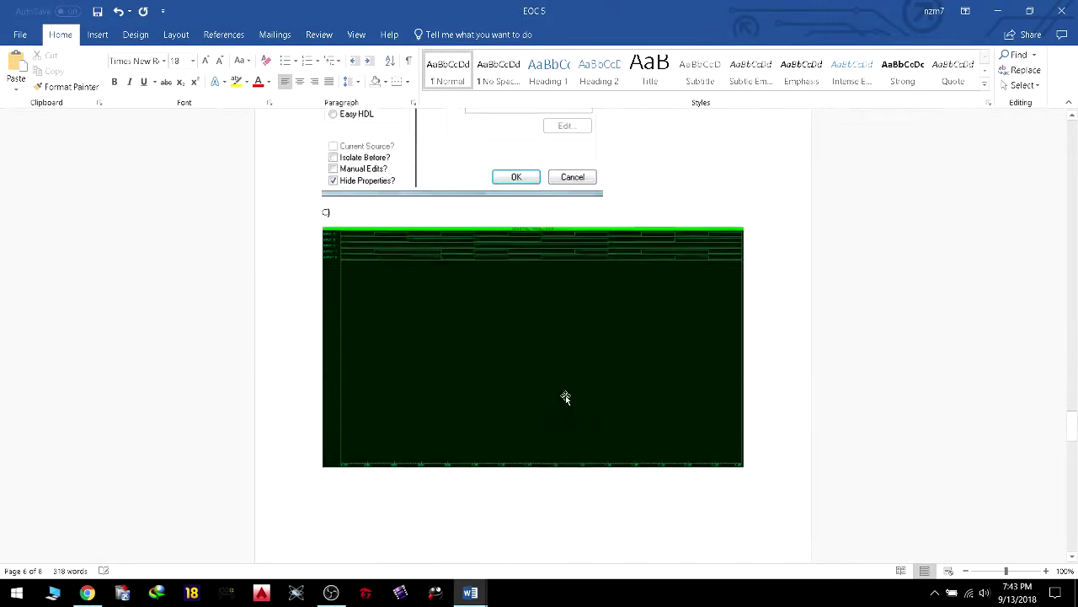
scroll(564, 393, up, 2)
scroll(565, 393, down, 10)
scroll(594, 394, down, 5)
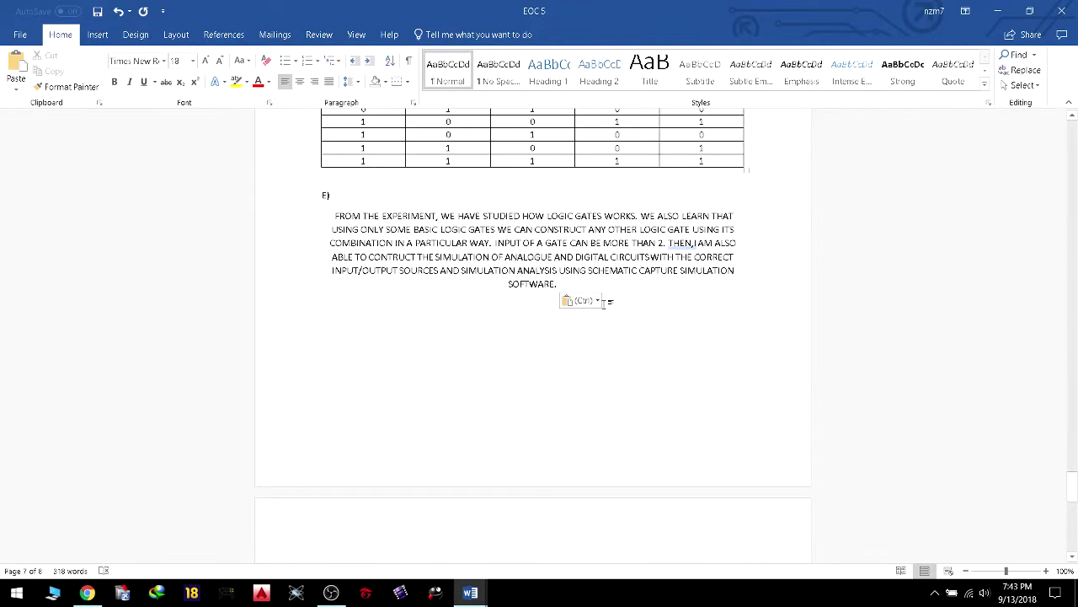
Switch the pasted content to Keep Text Only.
click(598, 301)
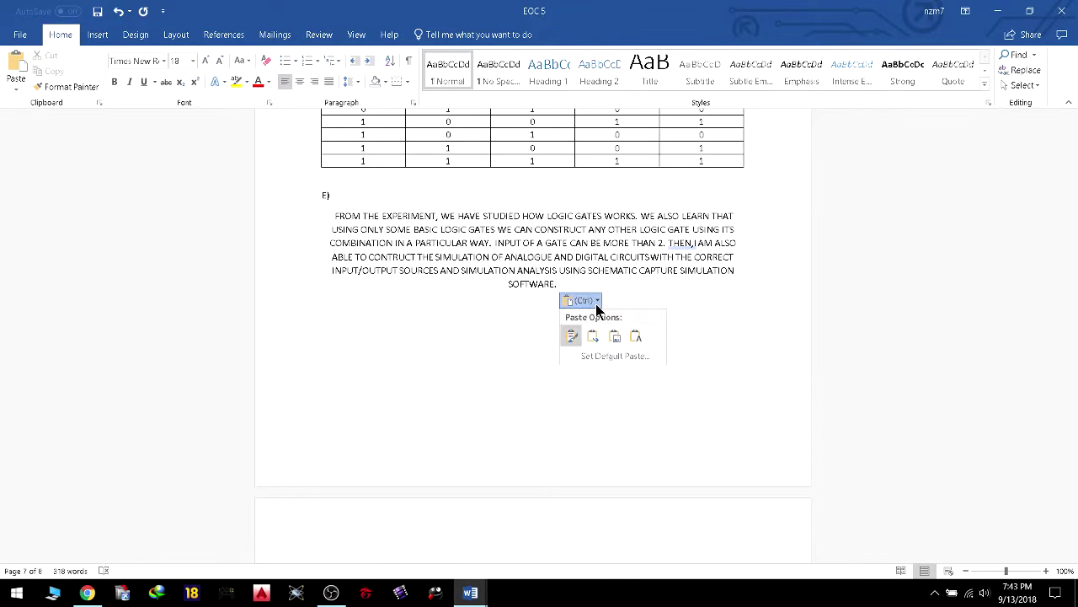
click(634, 338)
scroll(630, 338, up, 5)
Undo and redo to restore the original formatted paste with its images.
key(ctrl+z)
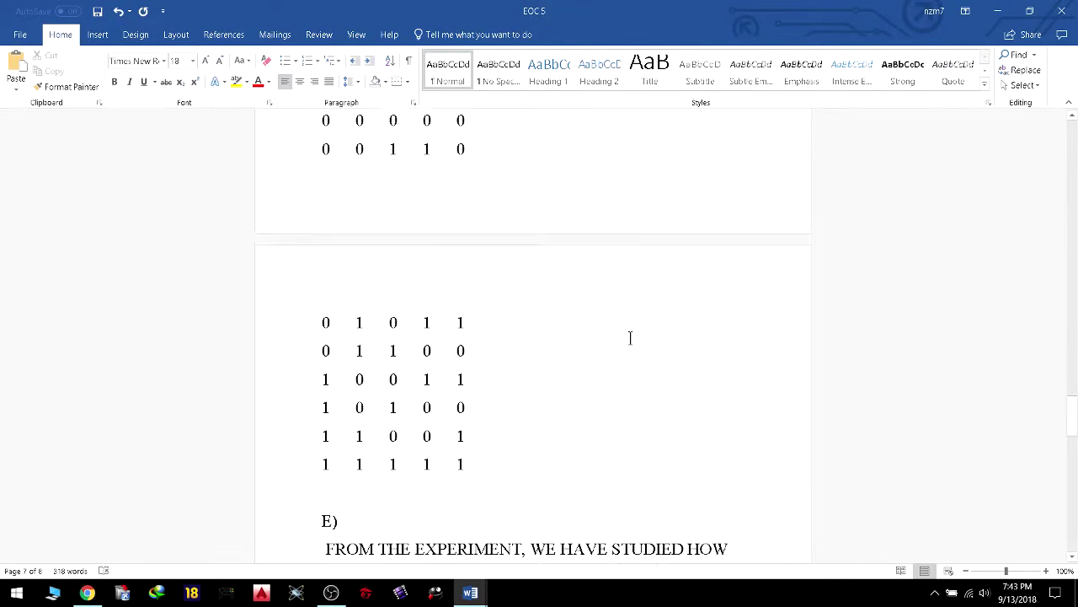
key(ctrl+z)
key(ctrl+y)
key(ctrl+y)
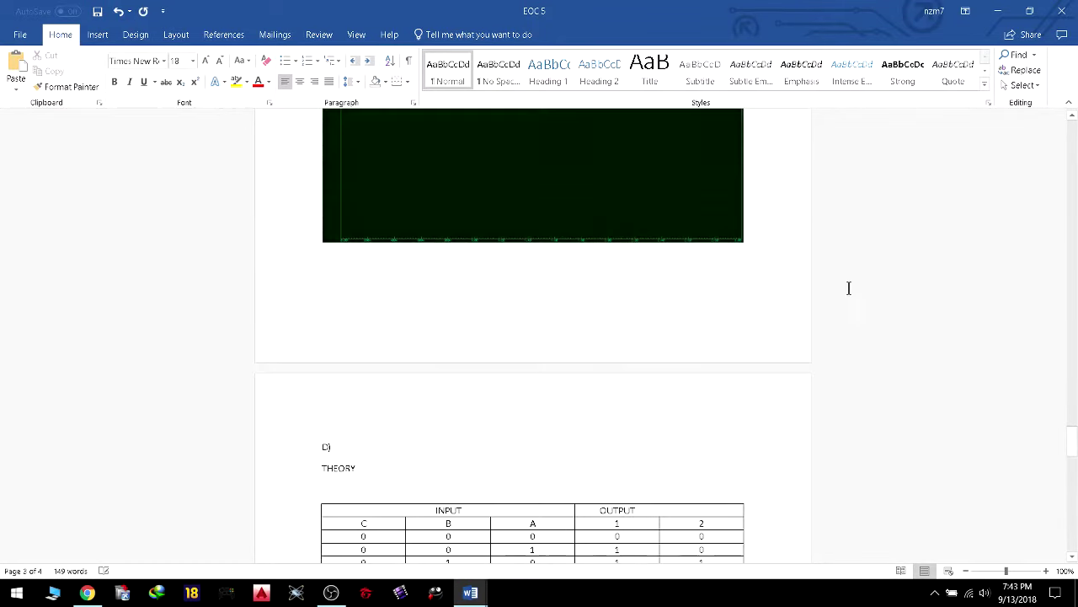
key(ctrl+y)
scroll(882, 288, up, 10)
scroll(876, 289, down, 5)
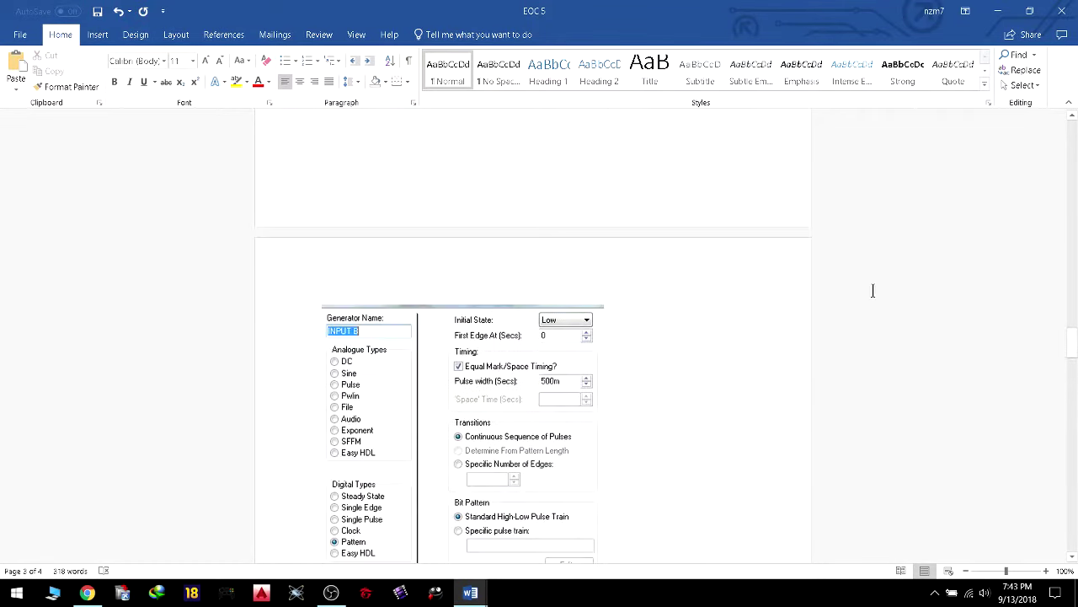
scroll(876, 289, down, 3)
scroll(871, 291, up, 8)
scroll(590, 287, up, 5)
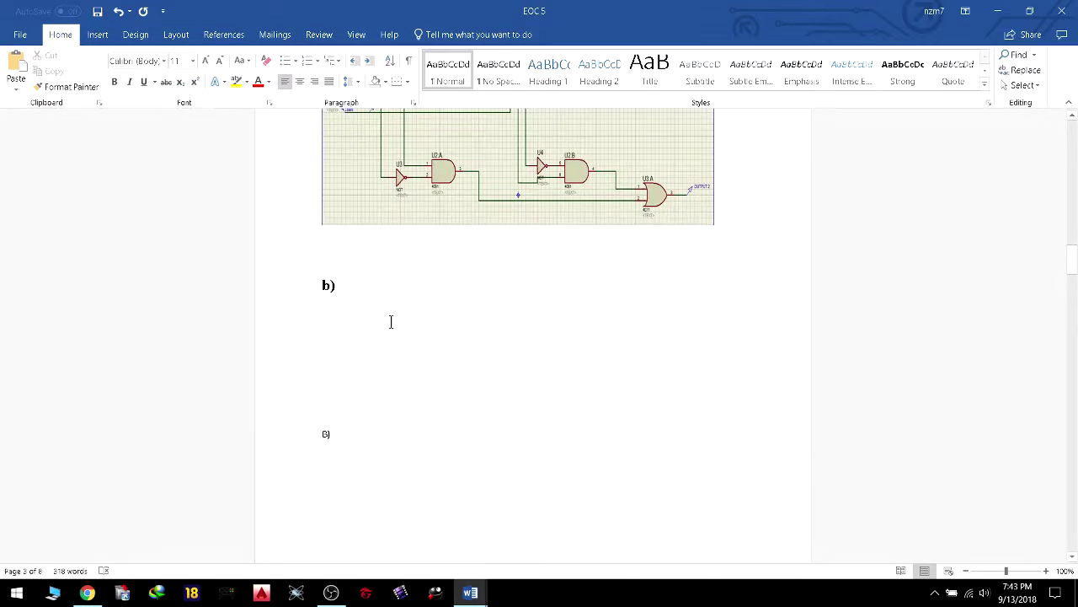
scroll(395, 286, up, 3)
scroll(377, 304, down, 8)
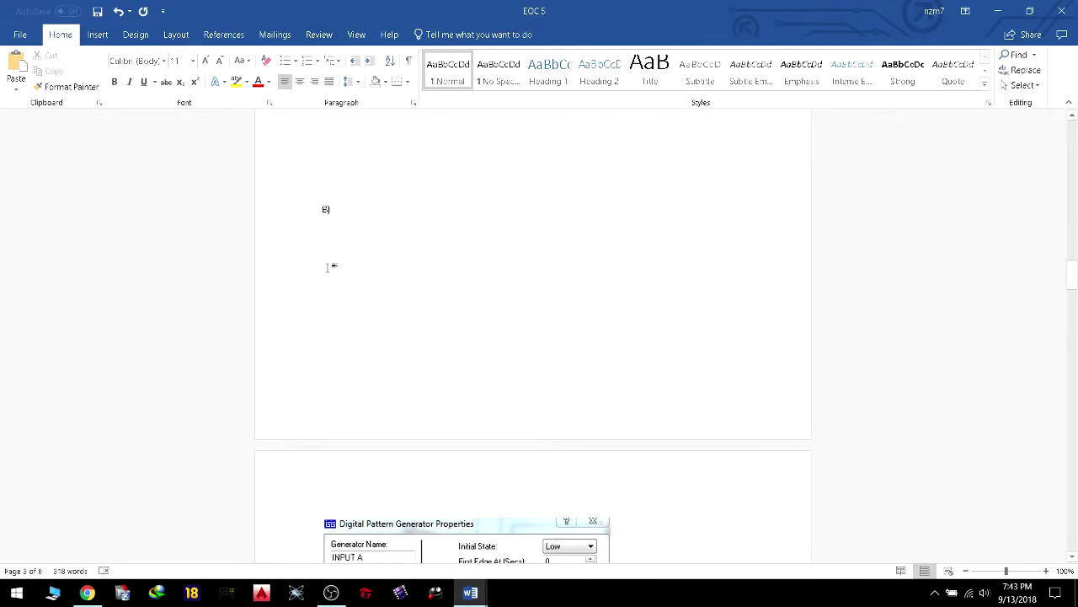
scroll(337, 286, up, 5)
Delete the duplicate B) label.
double_click(321, 431)
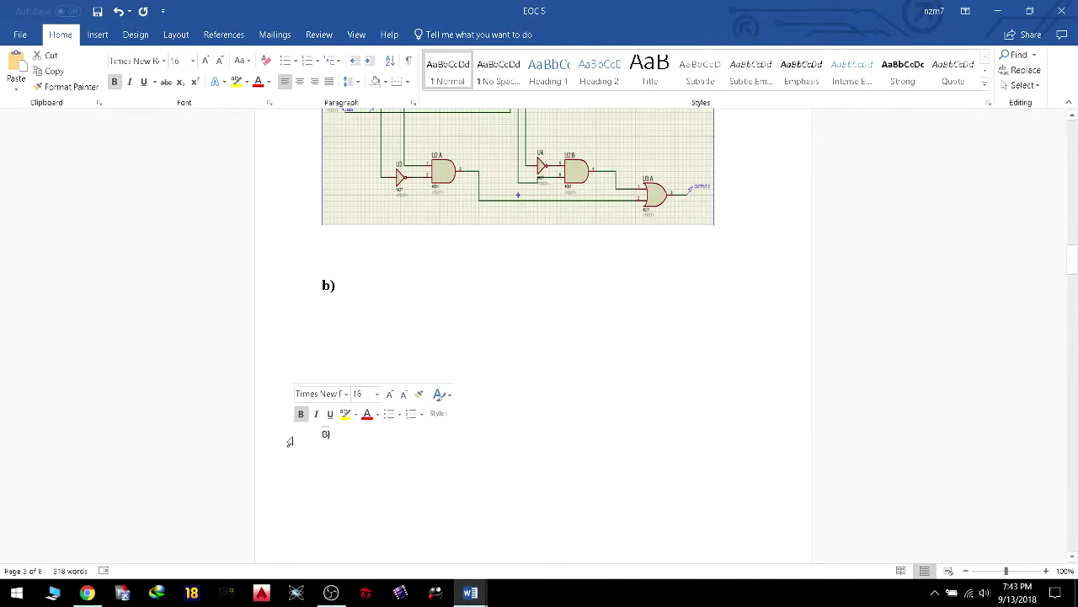
click(339, 444)
key(BackSpace)
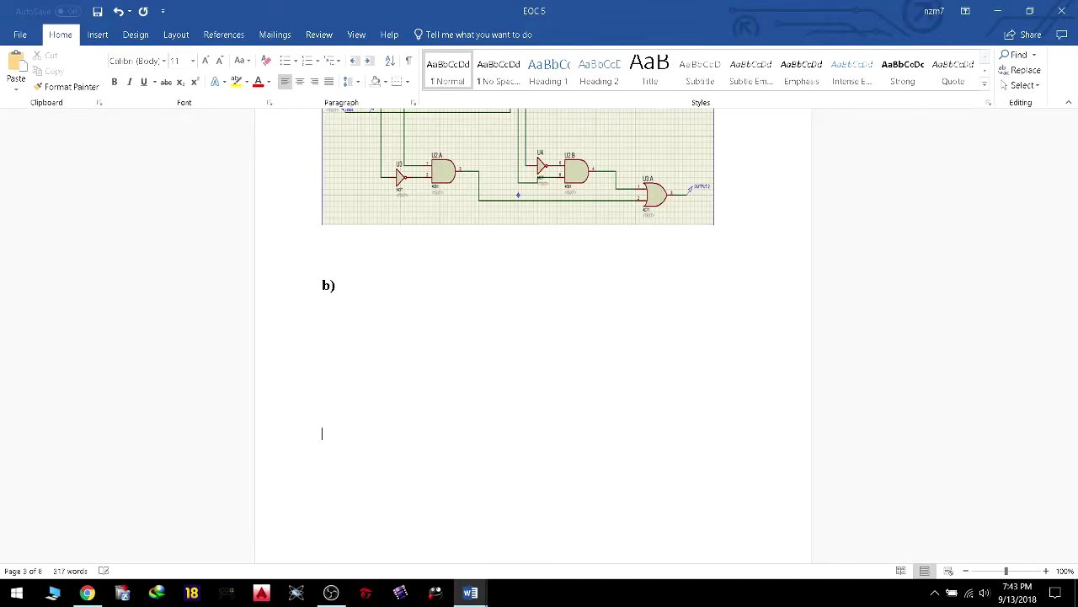
Try pasting the pattern generator screenshot under the b) heading, then revert it.
click(344, 296)
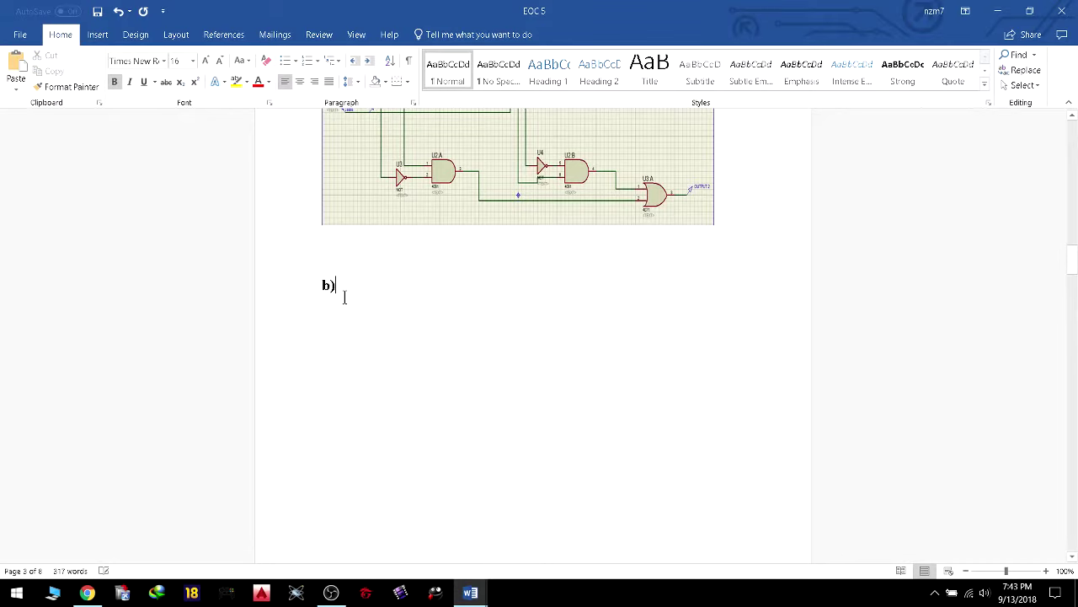
key(ctrl+v)
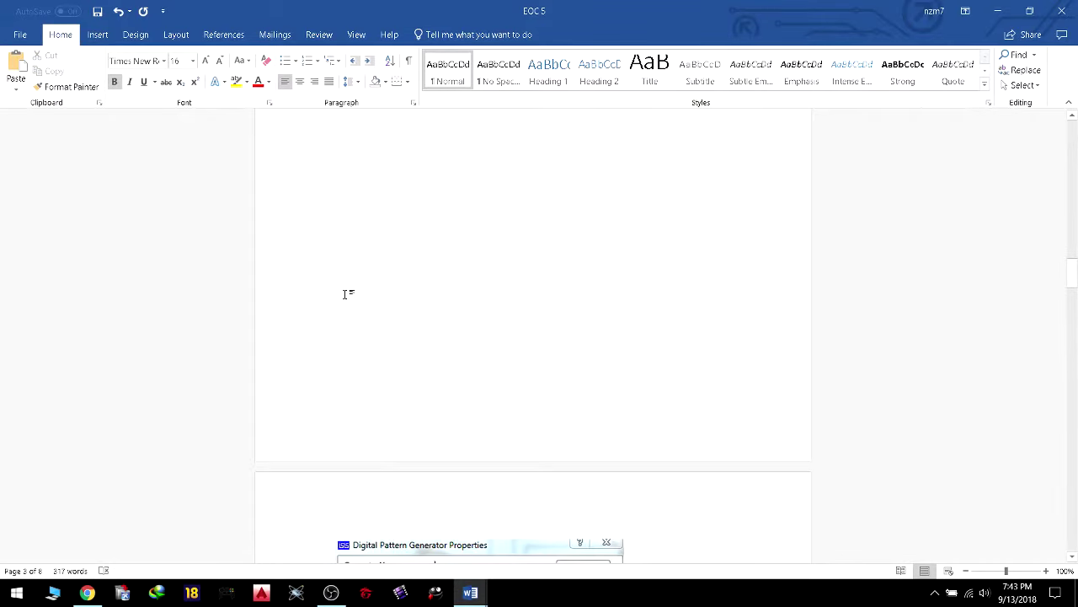
scroll(345, 295, down, 5)
key(ctrl+z)
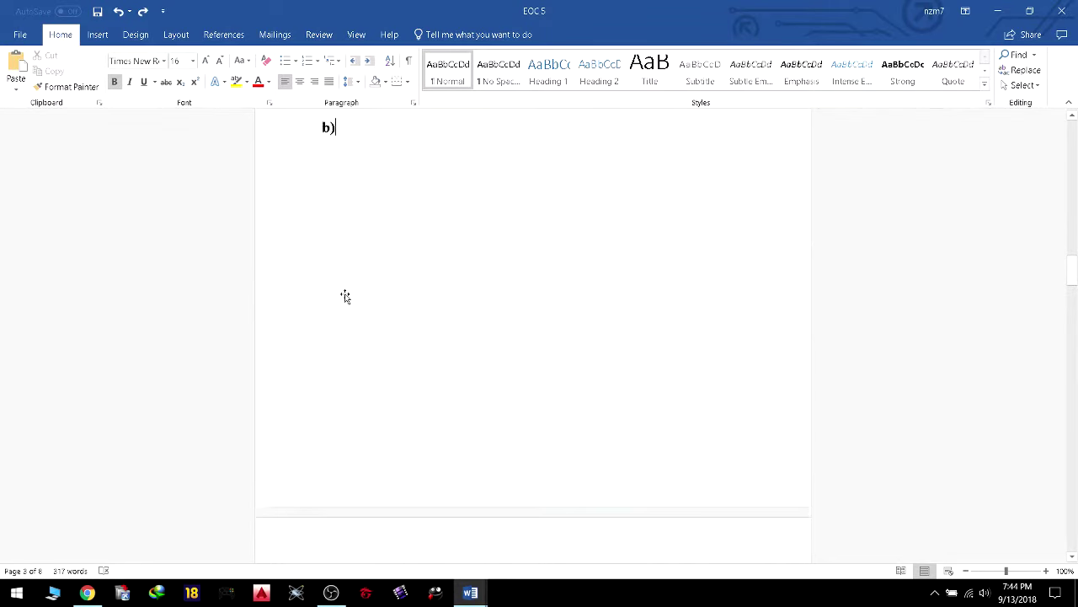
key(ctrl+v)
click(548, 326)
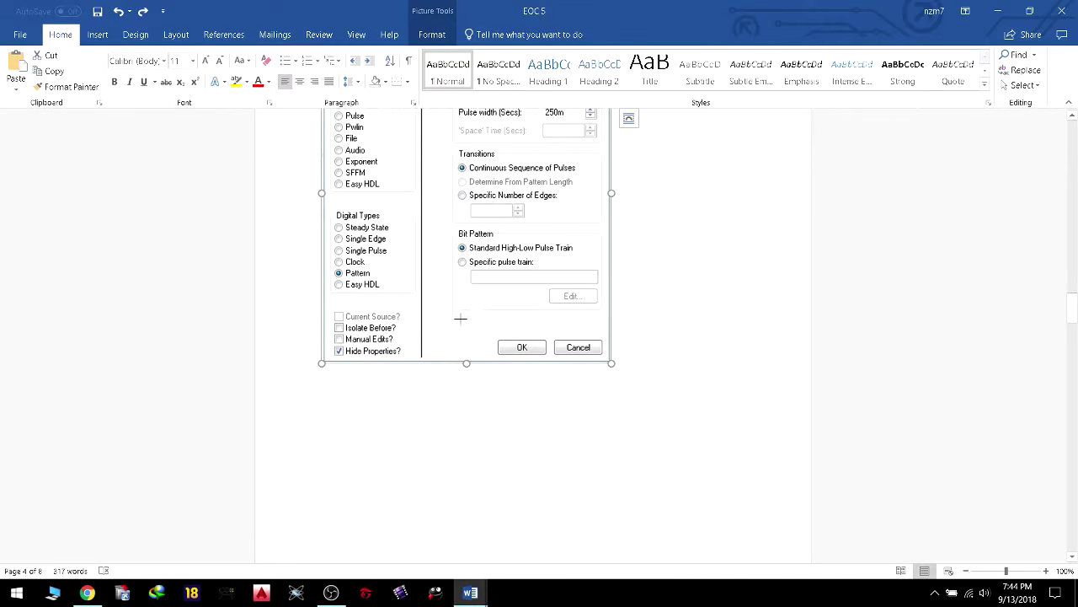
key(ctrl+y)
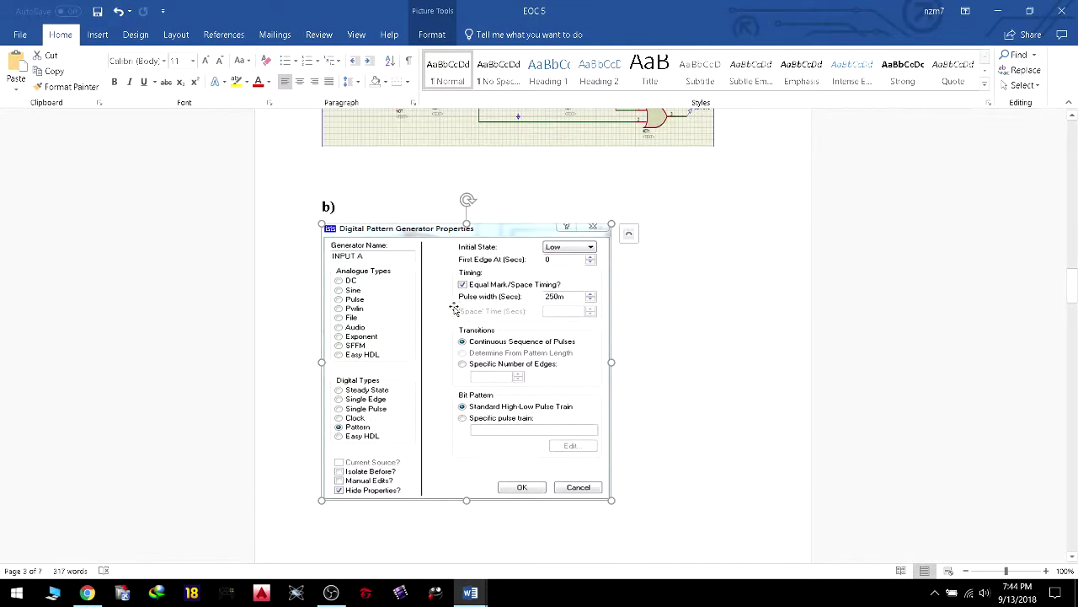
scroll(455, 308, up, 3)
click(345, 314)
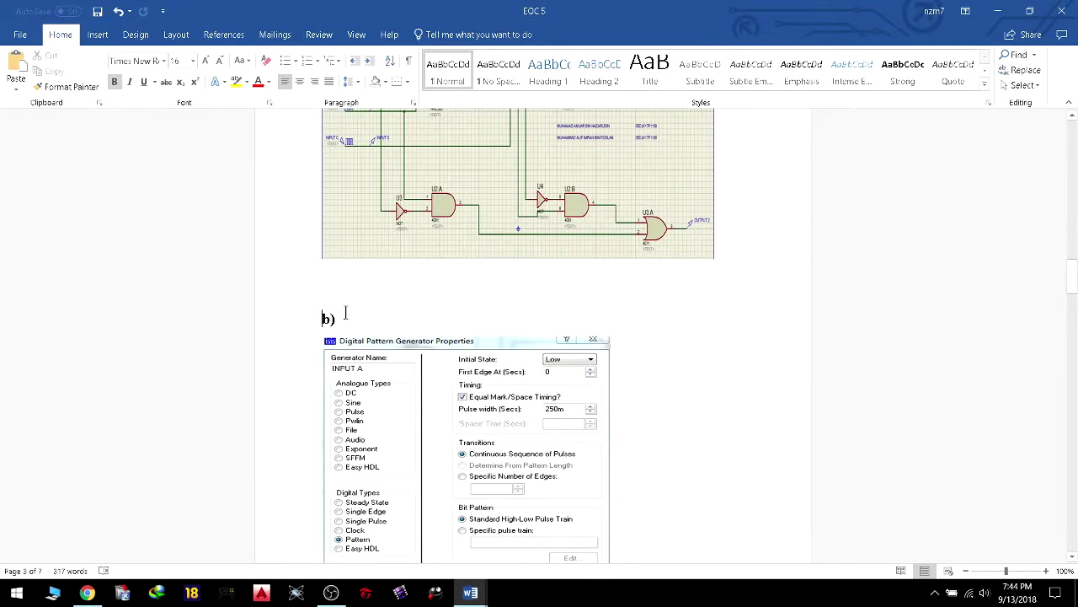
key(ctrl+z)
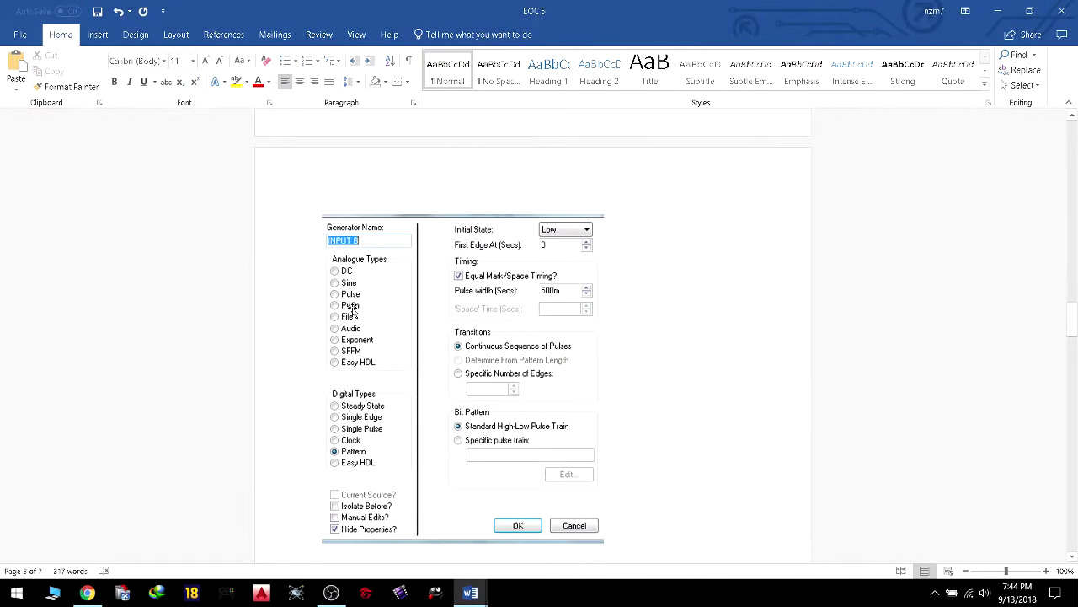
scroll(352, 312, down, 5)
Paste the INPUT C dialog screenshot below INPUT B and make it slightly shorter.
click(457, 247)
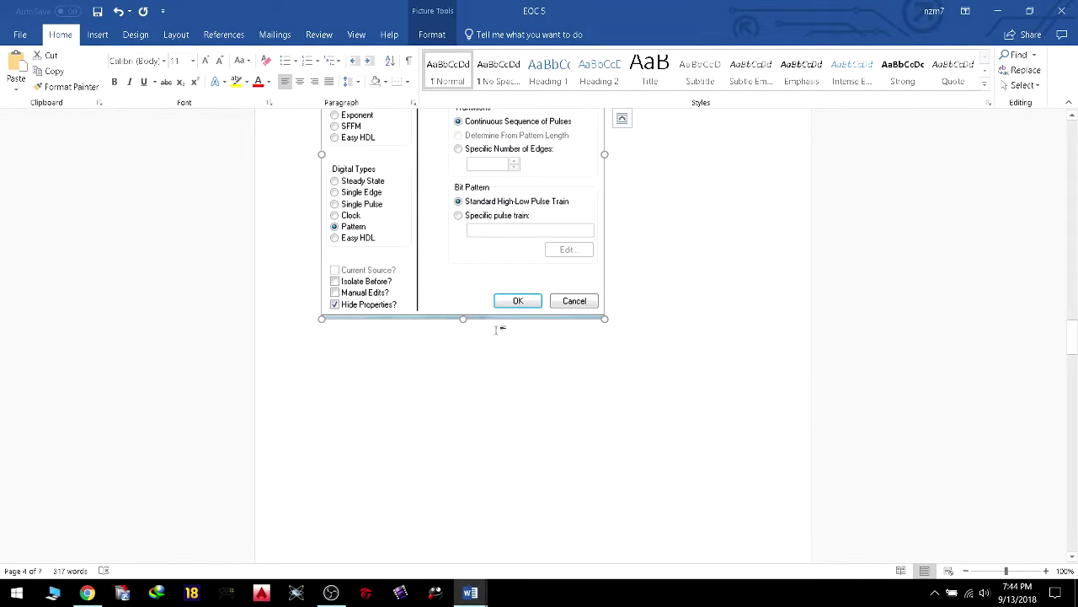
key(ctrl+v)
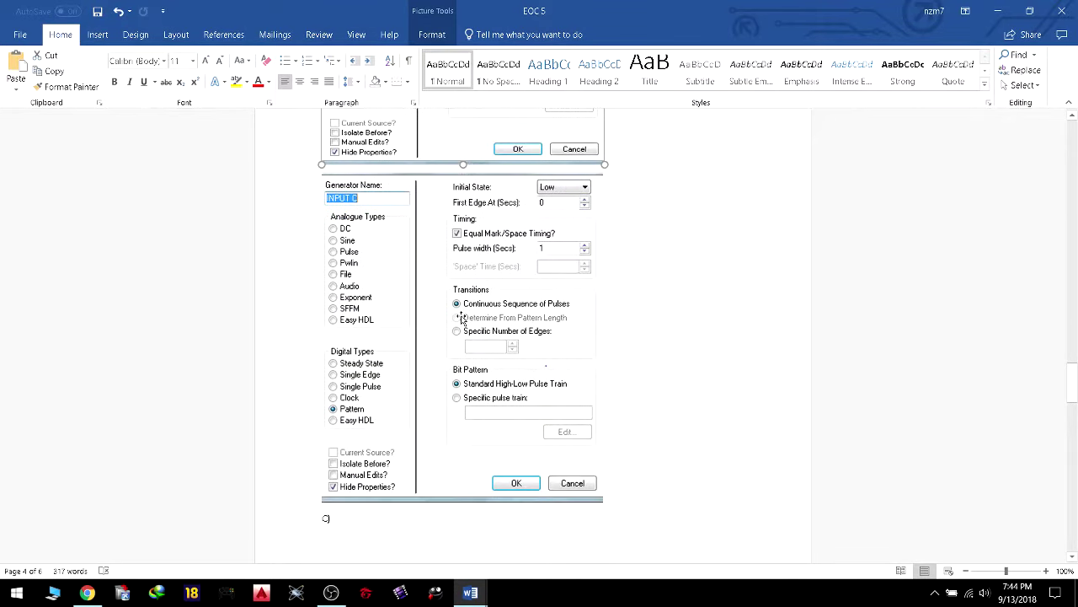
click(623, 170)
key(ctrl+z)
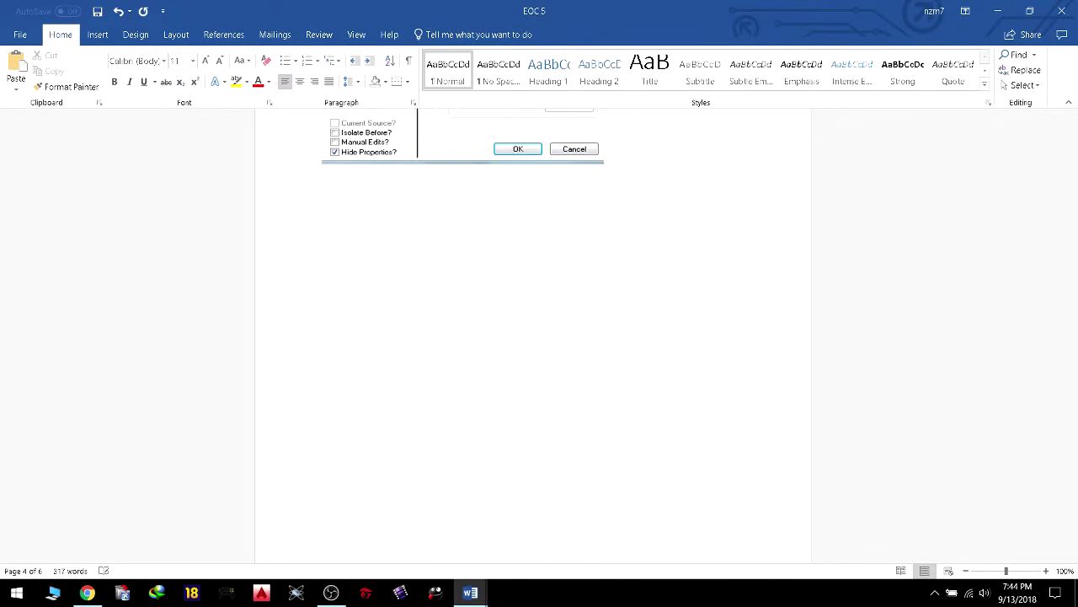
key(ctrl+v)
click(413, 430)
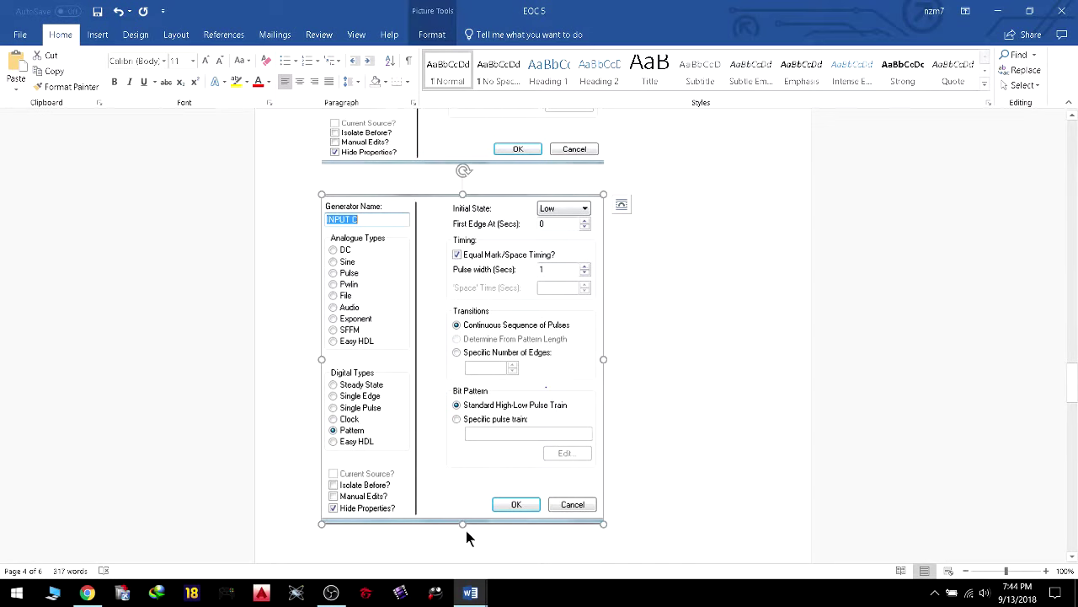
drag(460, 494, 462, 492)
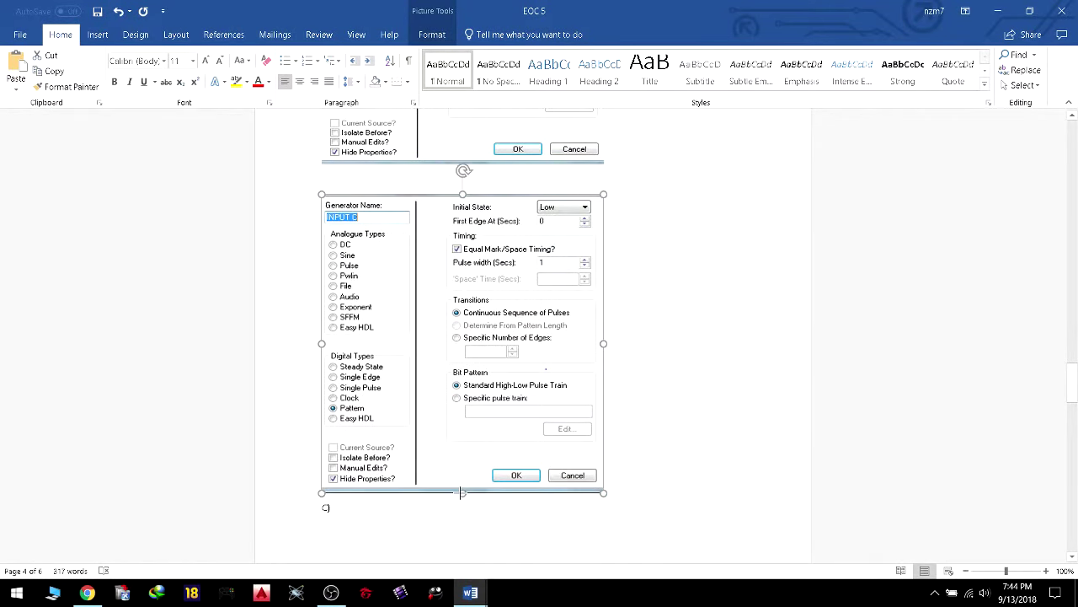
click(914, 346)
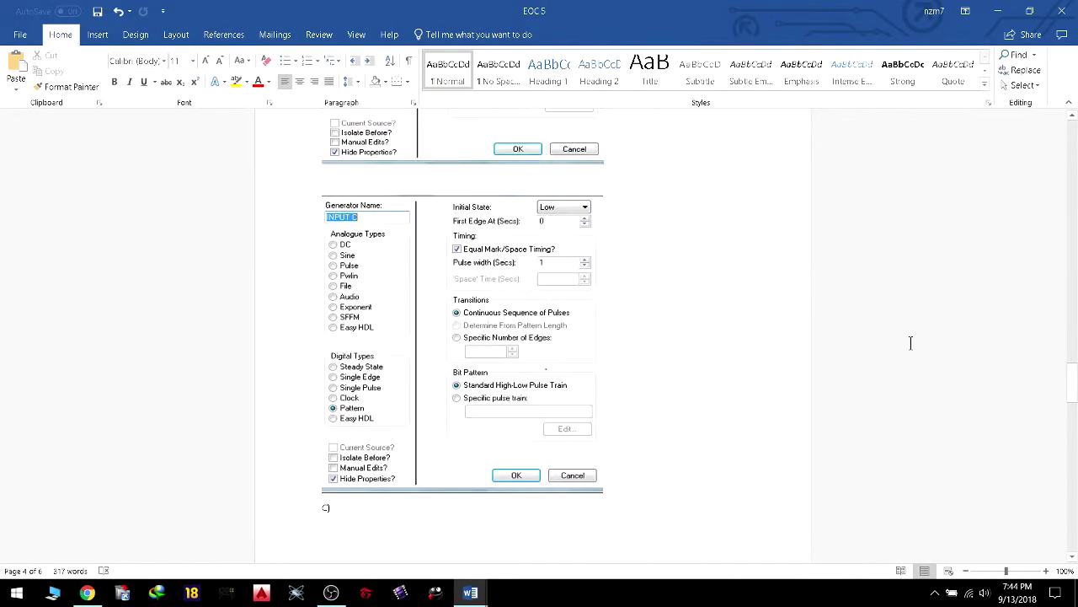
Paste the waveform image under c).
key(ctrl+v)
scroll(763, 308, up, 5)
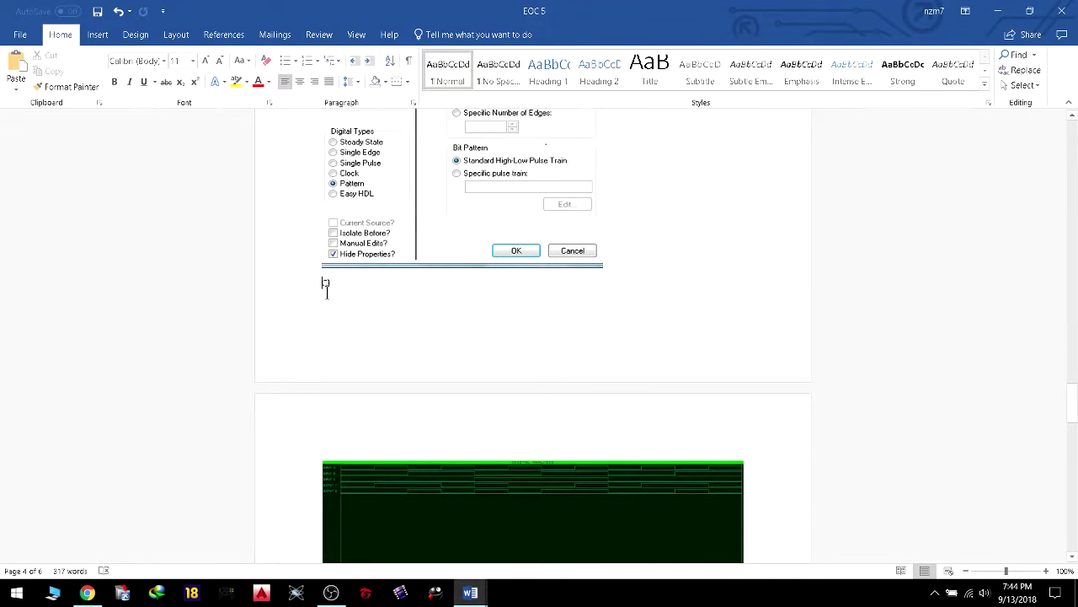
scroll(444, 376, down, 7)
Replace the waveform with the DIGITAL ANALYSIS image on its own line below c).
click(485, 277)
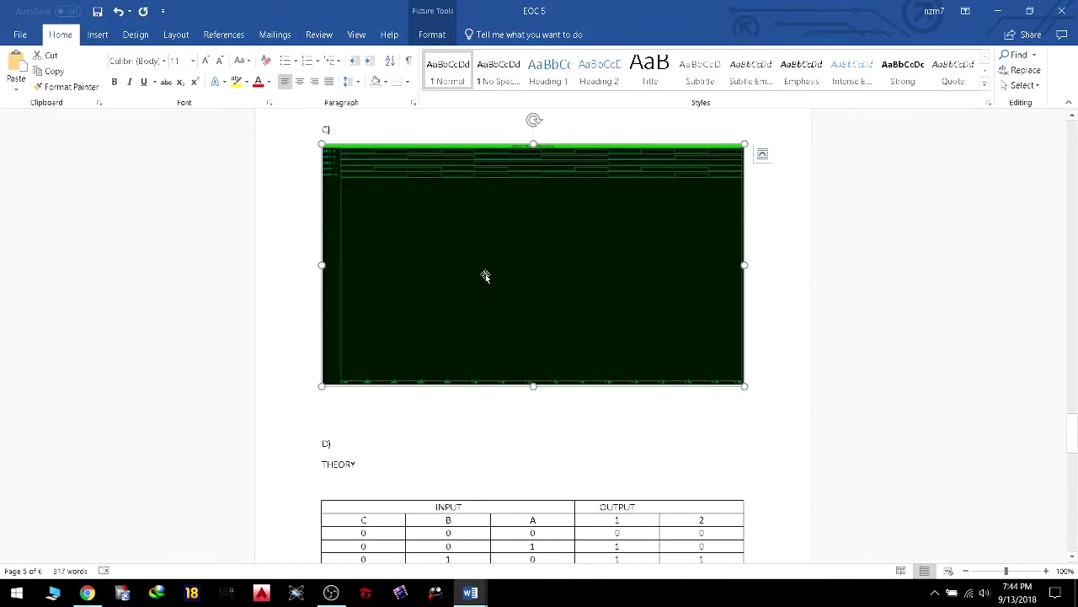
scroll(487, 282, down, 5)
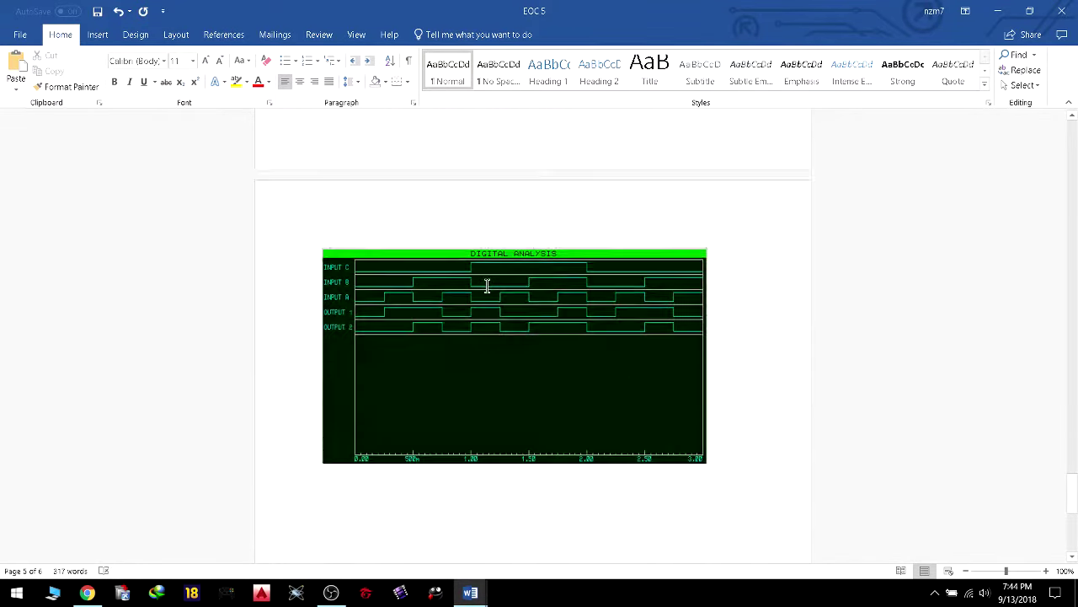
click(514, 338)
key(Delete)
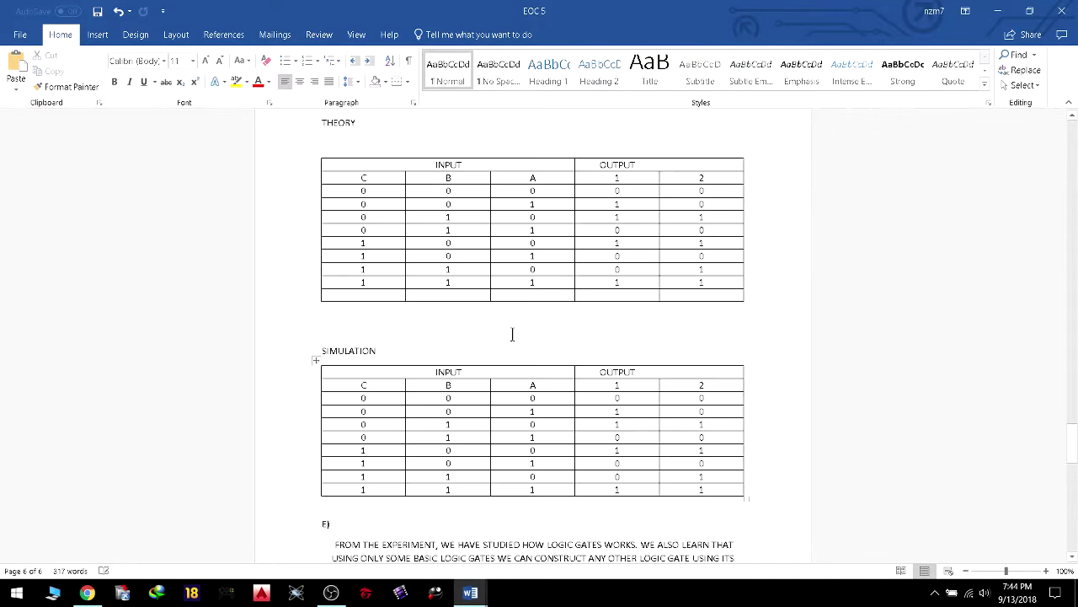
key(ctrl+v)
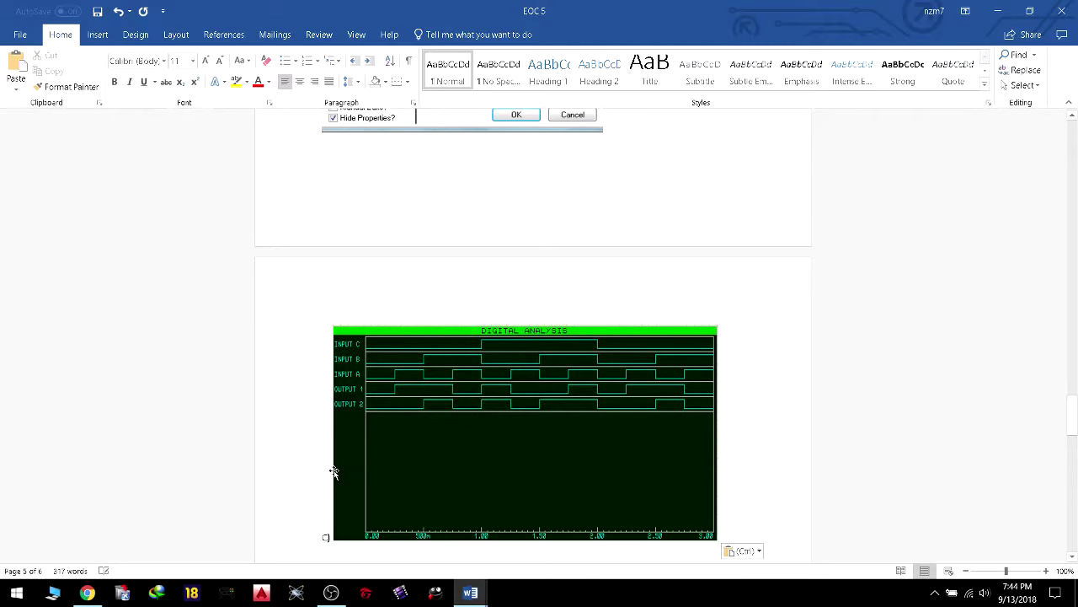
key(Return)
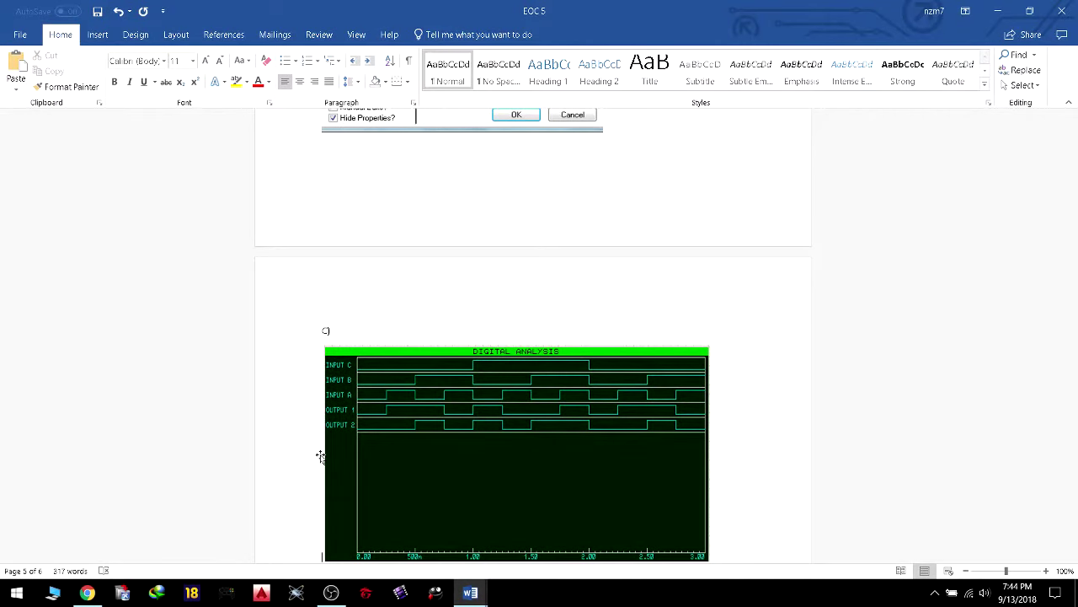
Format the c) label as bold Times New Roman, size 14.
scroll(321, 455, up, 5)
scroll(333, 413, up, 5)
scroll(347, 361, up, 5)
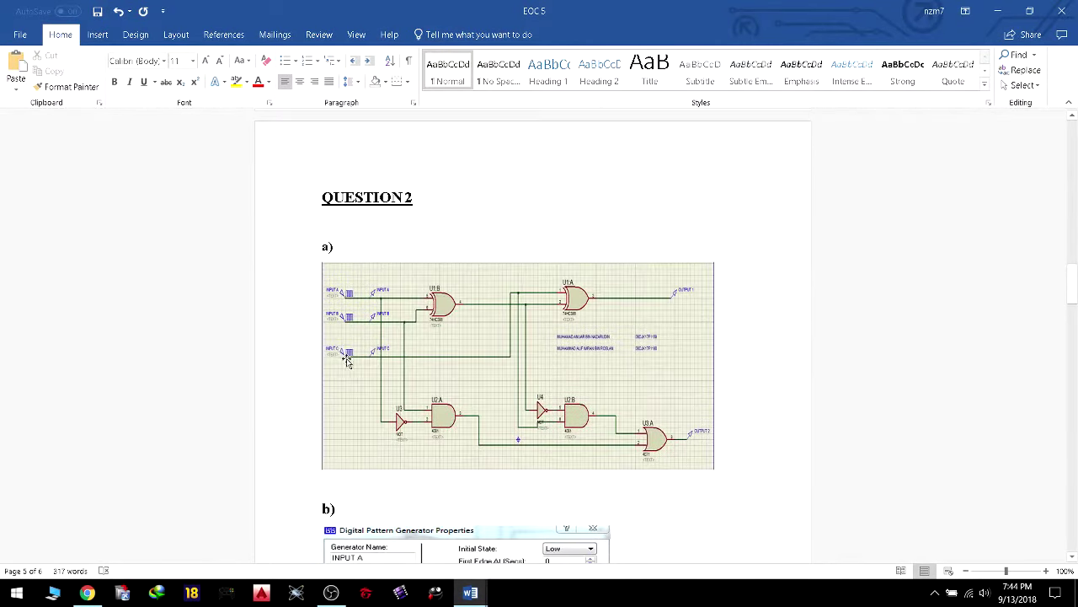
click(334, 246)
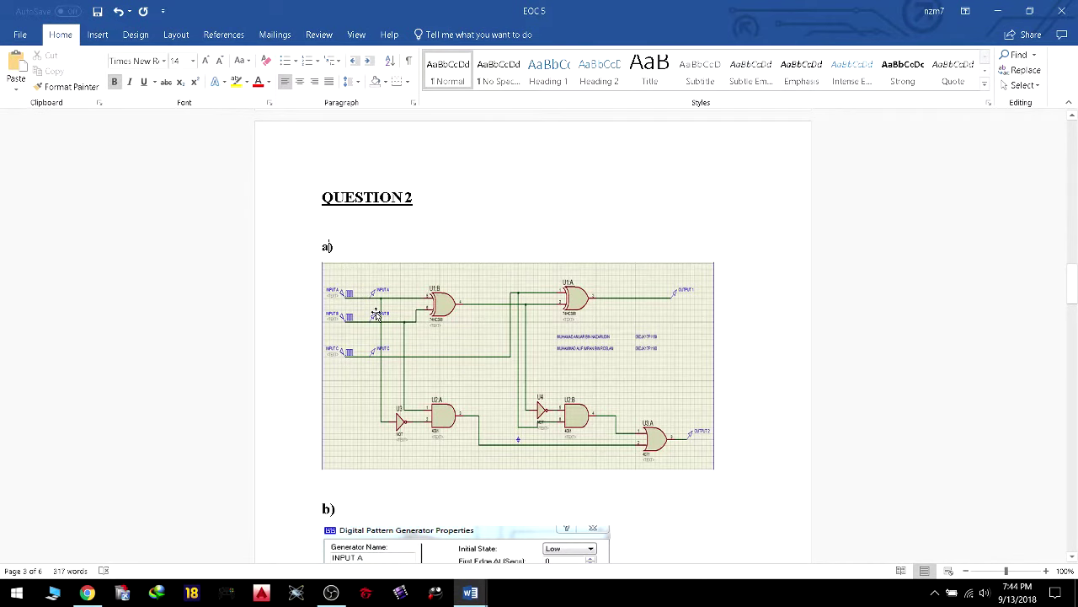
scroll(376, 314, down, 10)
scroll(368, 319, up, 5)
scroll(349, 275, down, 2)
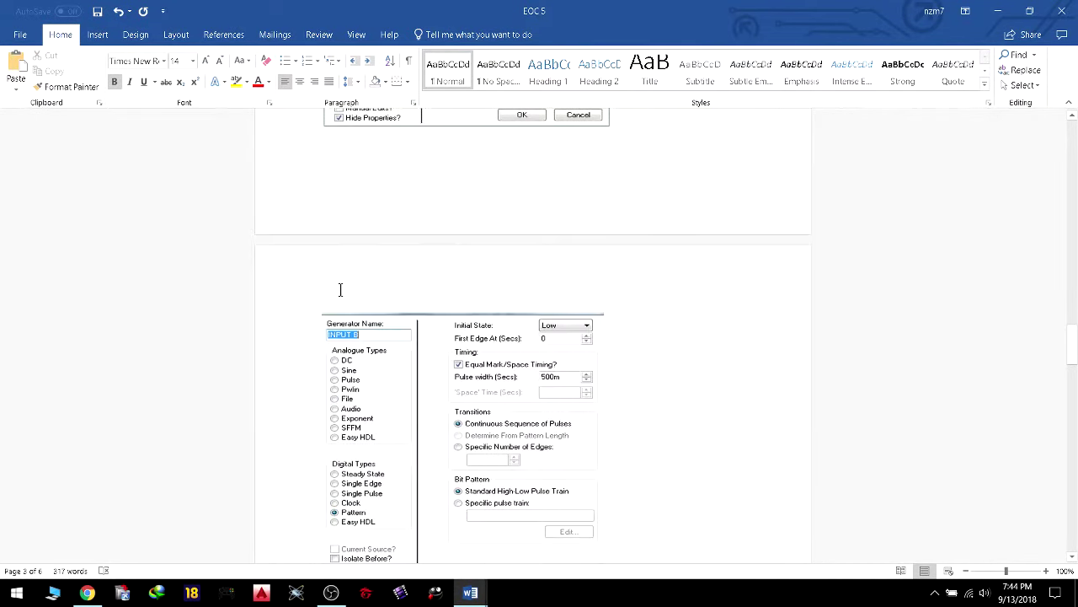
scroll(341, 312, down, 3)
click(335, 325)
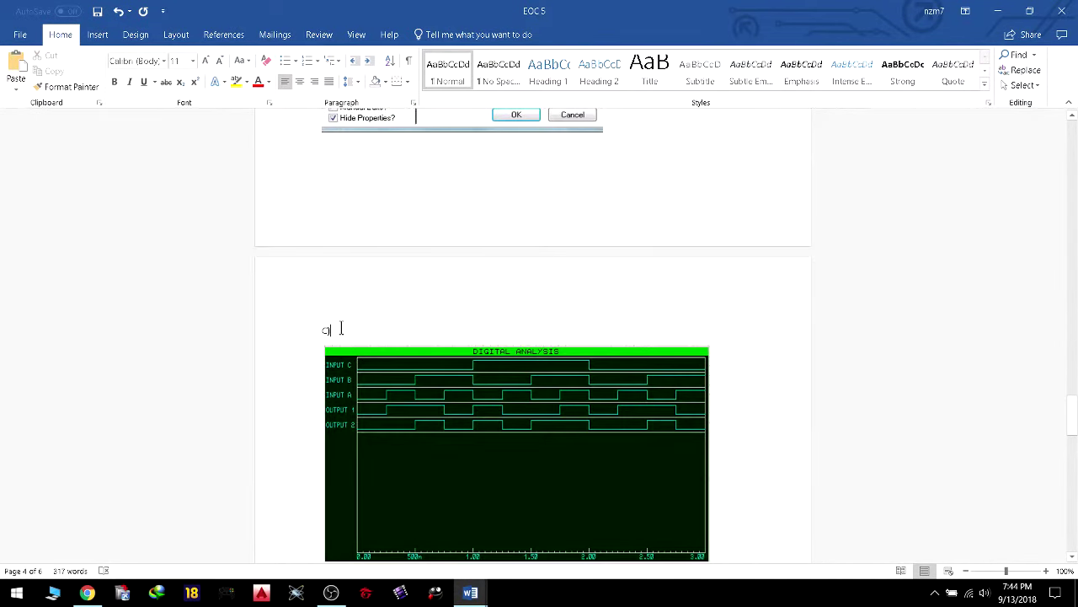
click(165, 67)
click(170, 141)
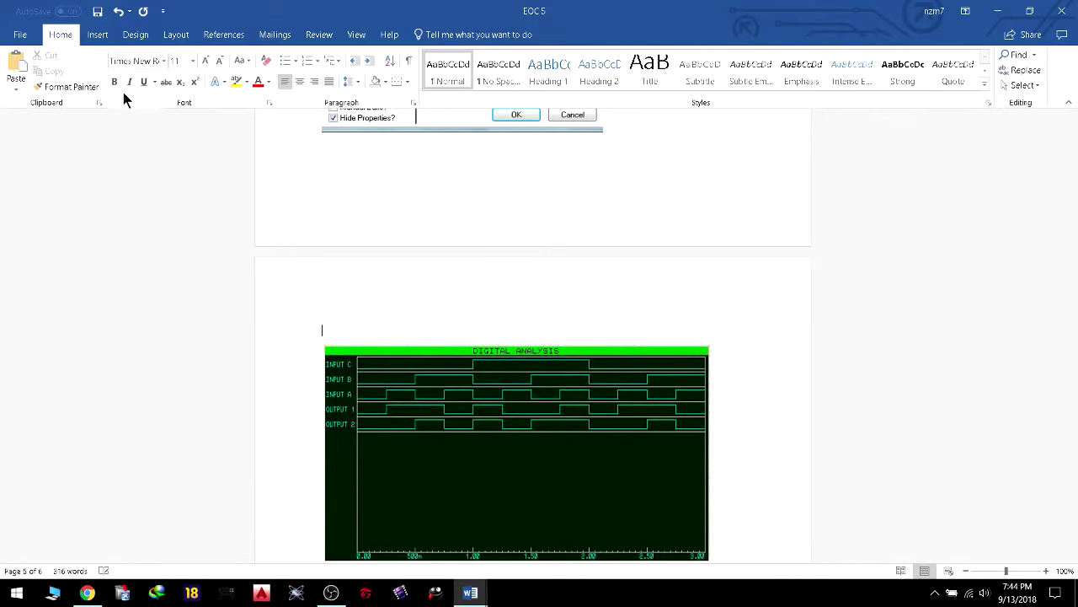
key(ctrl+b)
click(193, 60)
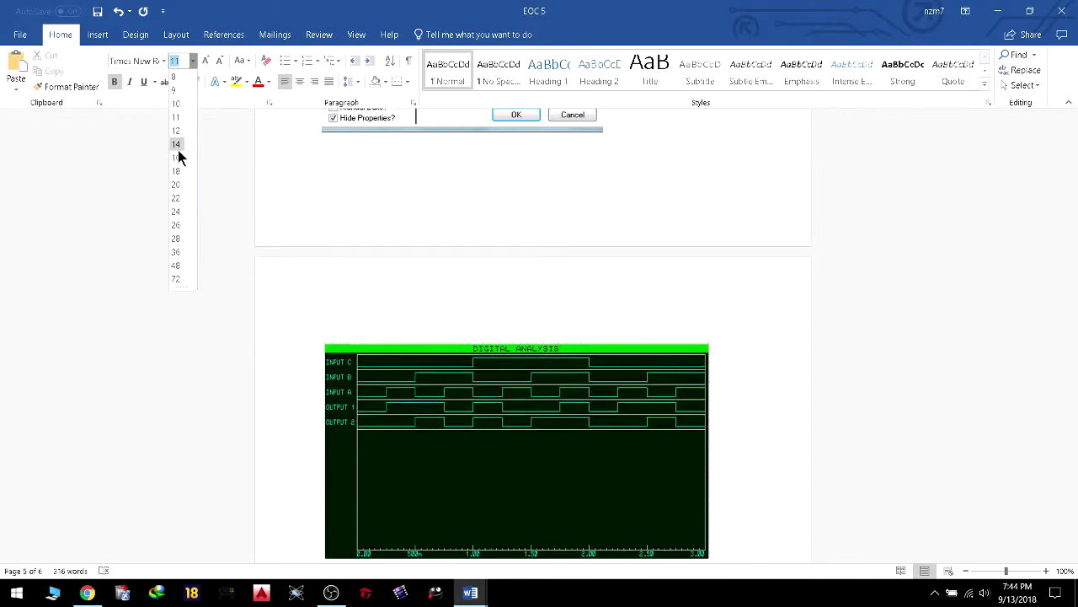
click(177, 144)
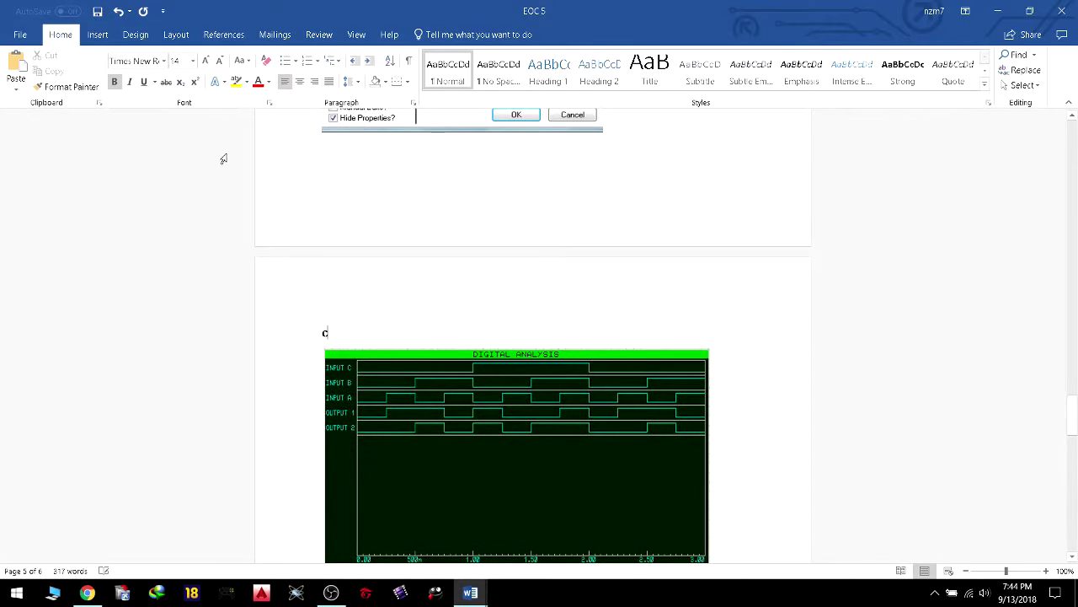
scroll(266, 226, down, 5)
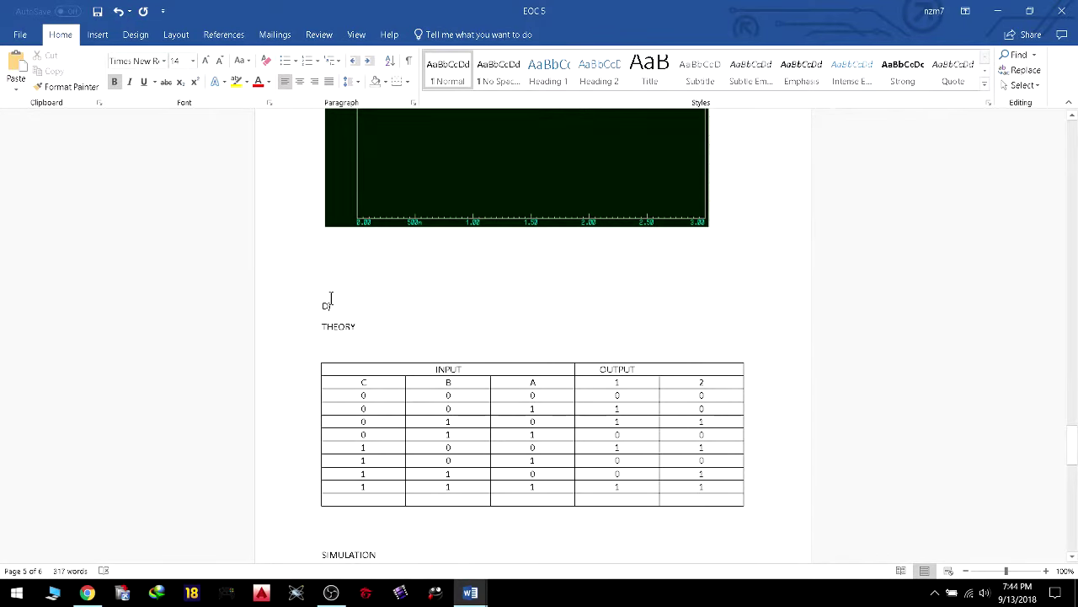
Retype the D) label as d) and make it bold 14 pt Times New Roman.
click(371, 292)
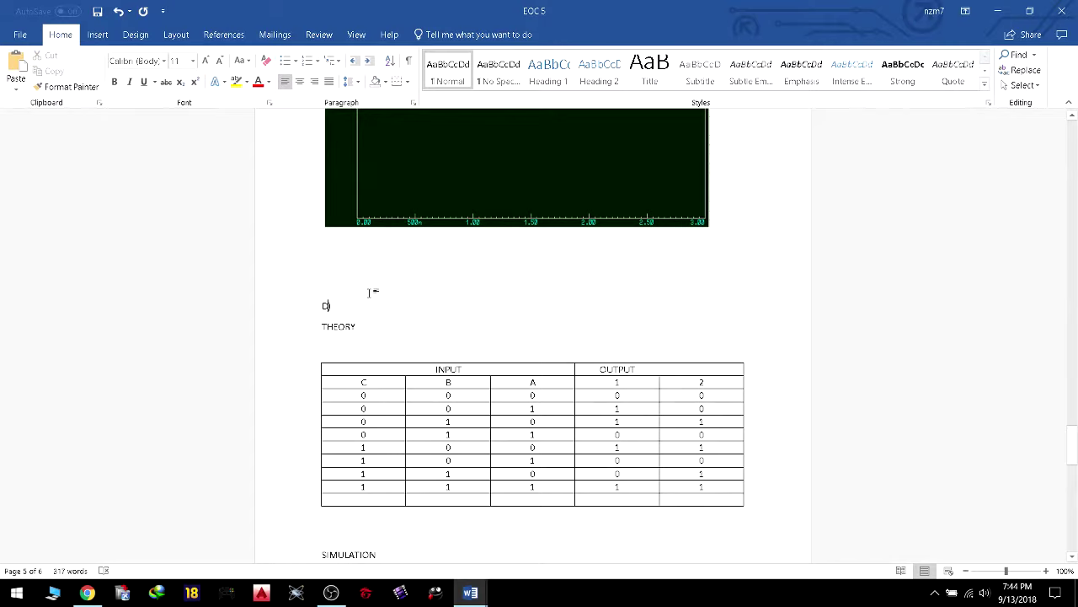
key(BackSpace)
text(a))
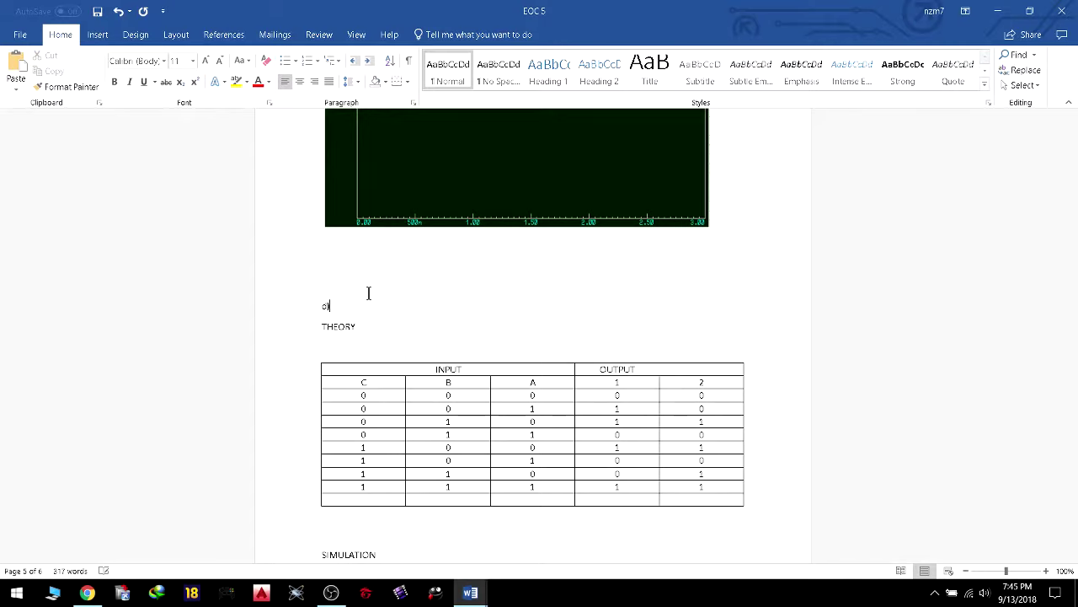
drag(339, 305, 321, 306)
click(115, 82)
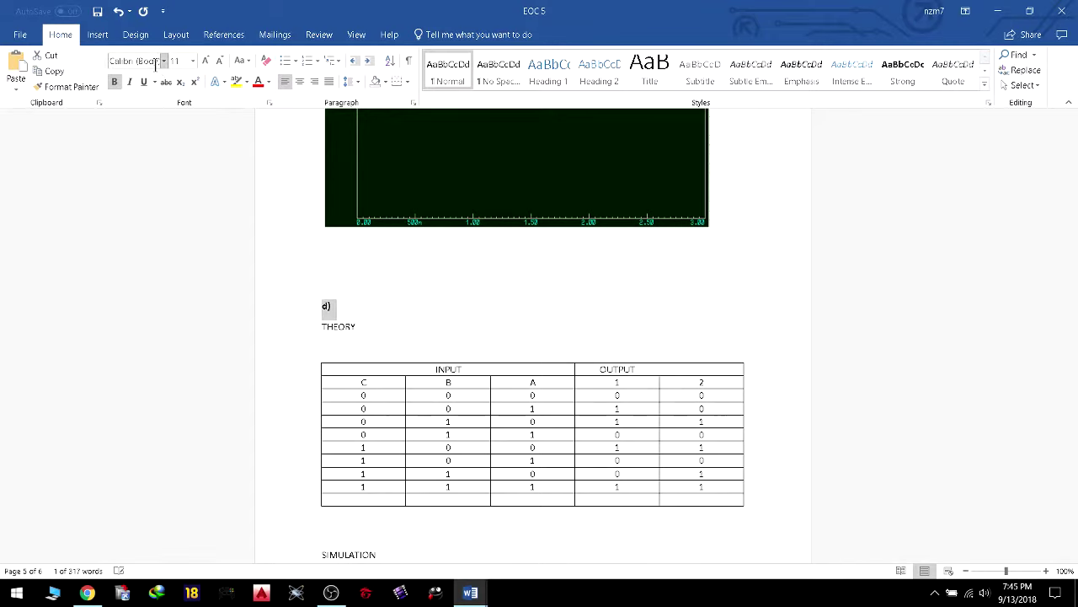
click(164, 61)
click(164, 142)
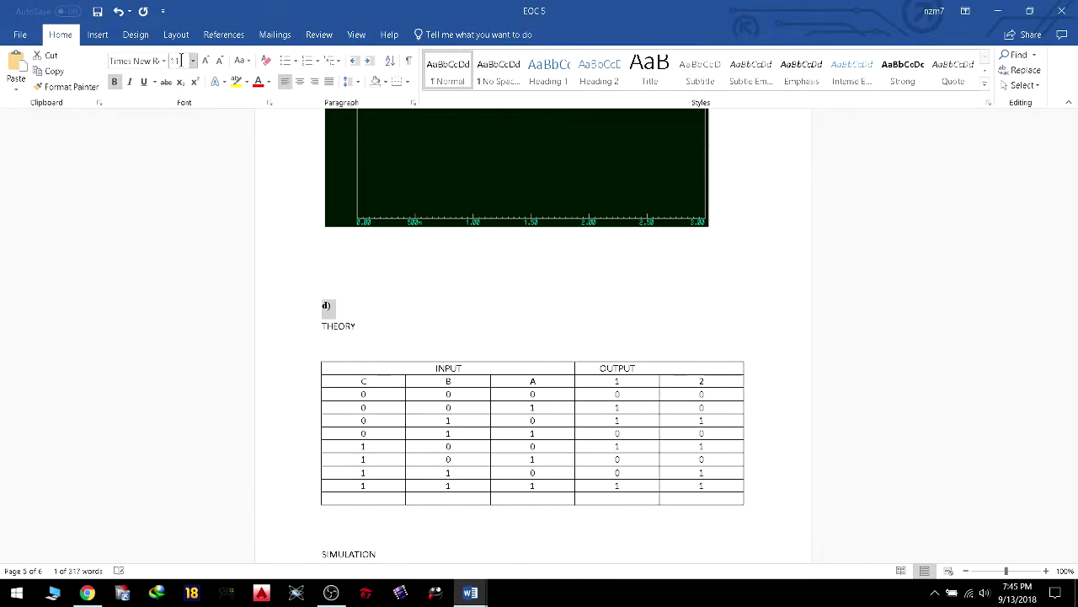
click(207, 64)
click(207, 64)
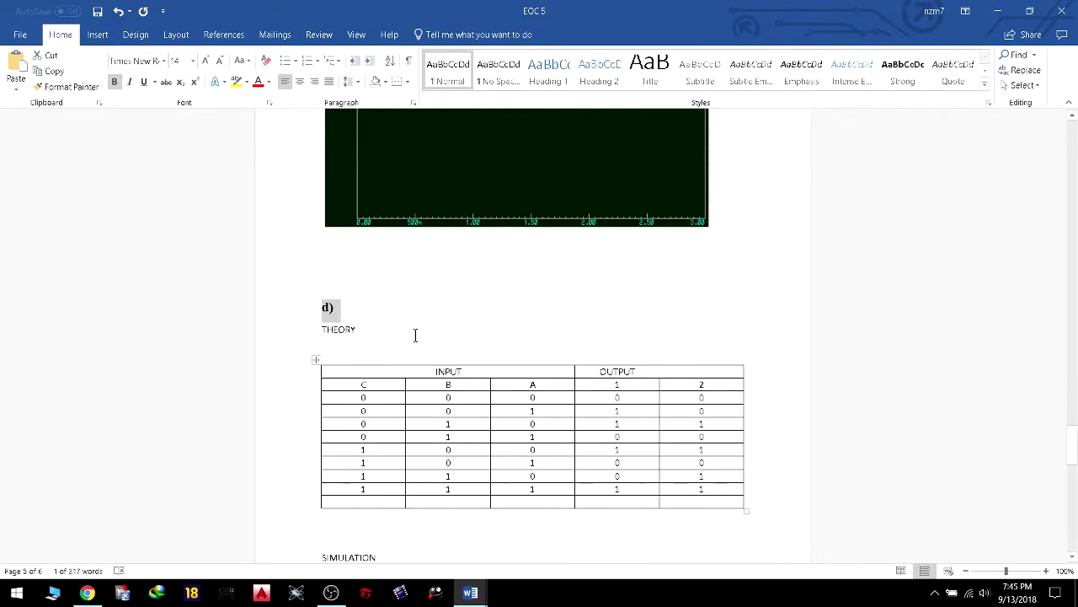
click(309, 338)
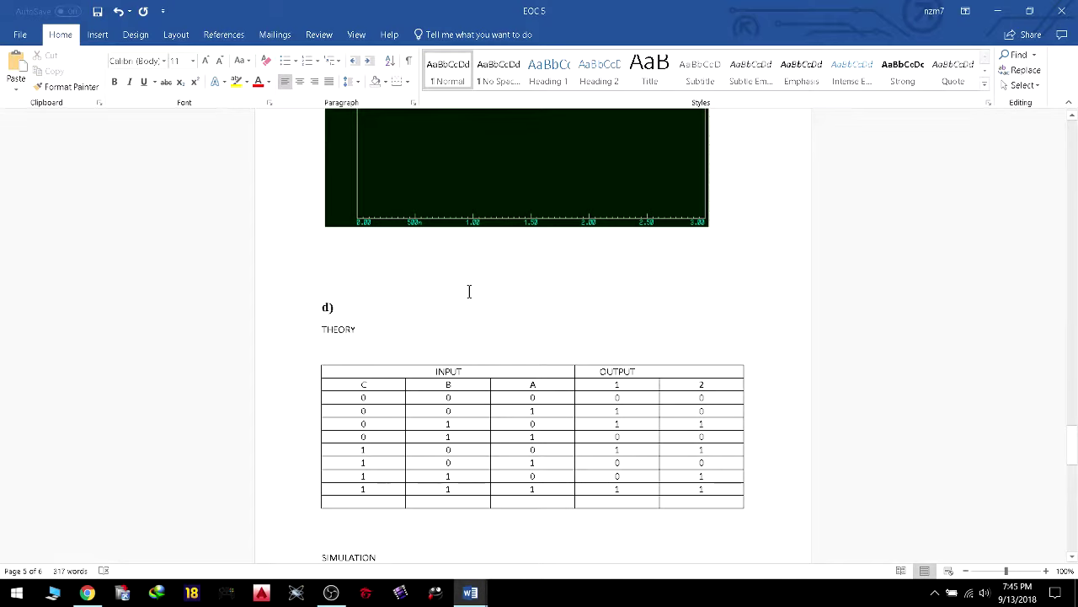
Join THEORY onto the d) line and make it bold, underlined 14 pt Times New Roman.
click(368, 311)
key(Delete)
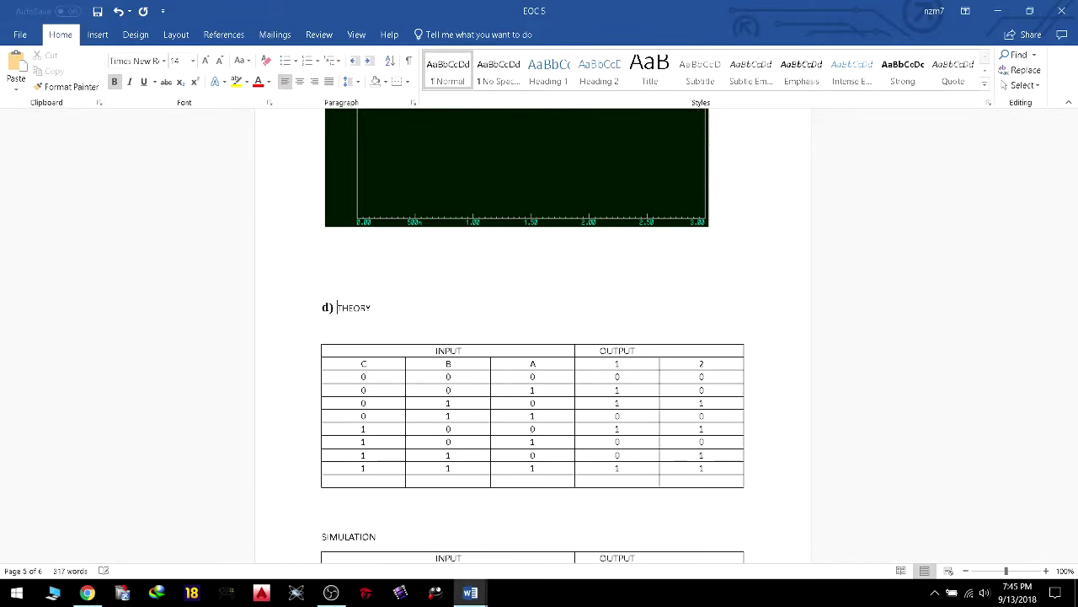
drag(345, 307, 338, 307)
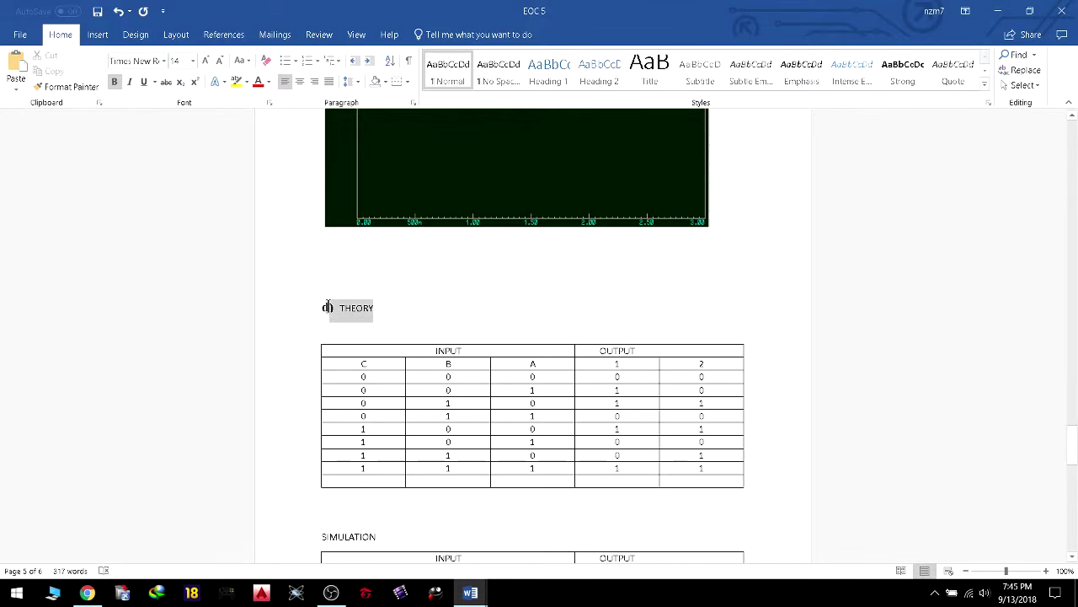
click(163, 60)
click(164, 141)
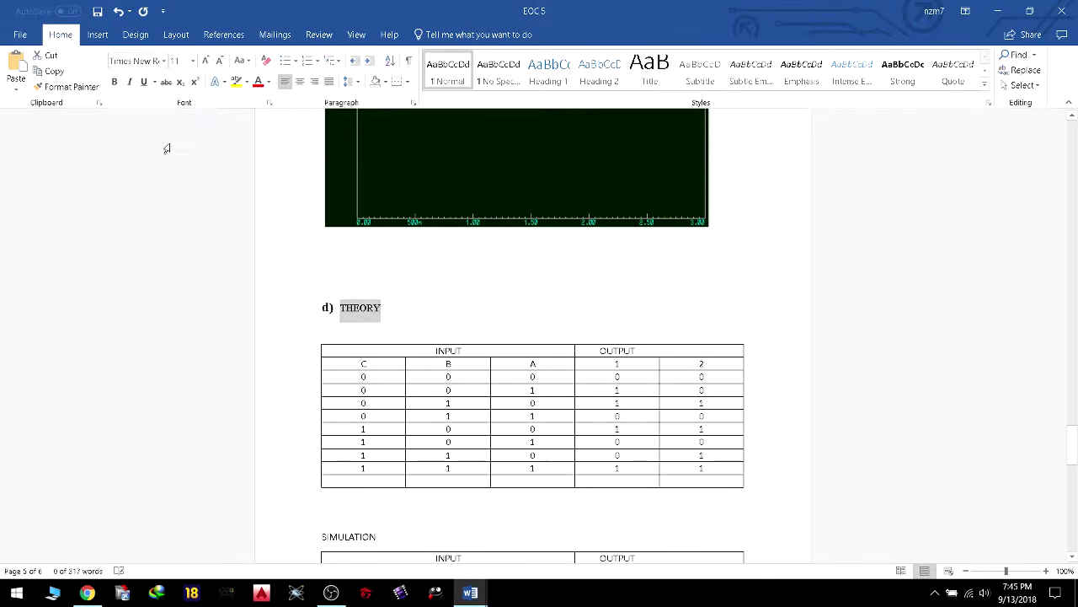
click(114, 82)
click(206, 61)
click(206, 60)
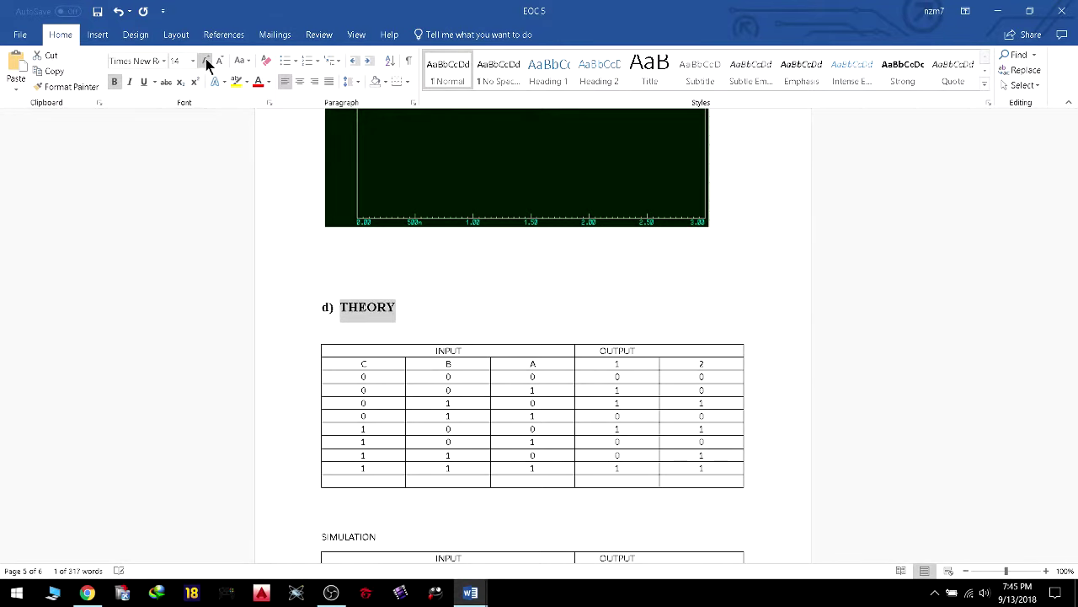
click(143, 82)
click(946, 286)
scroll(946, 297, up, 3)
scroll(943, 296, up, 3)
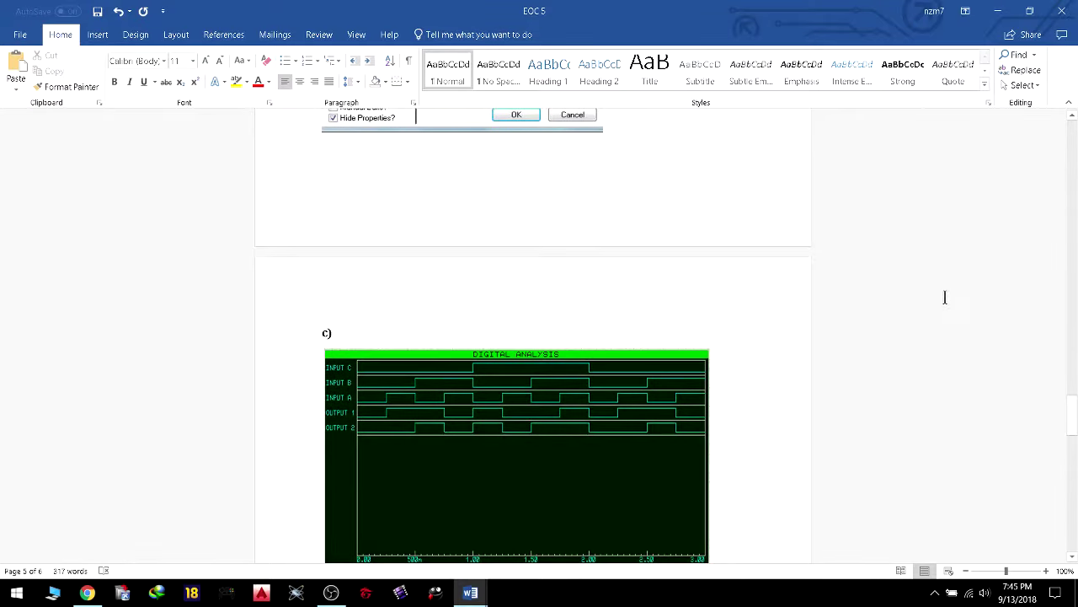
scroll(943, 296, up, 5)
scroll(942, 295, down, 10)
scroll(915, 310, up, 5)
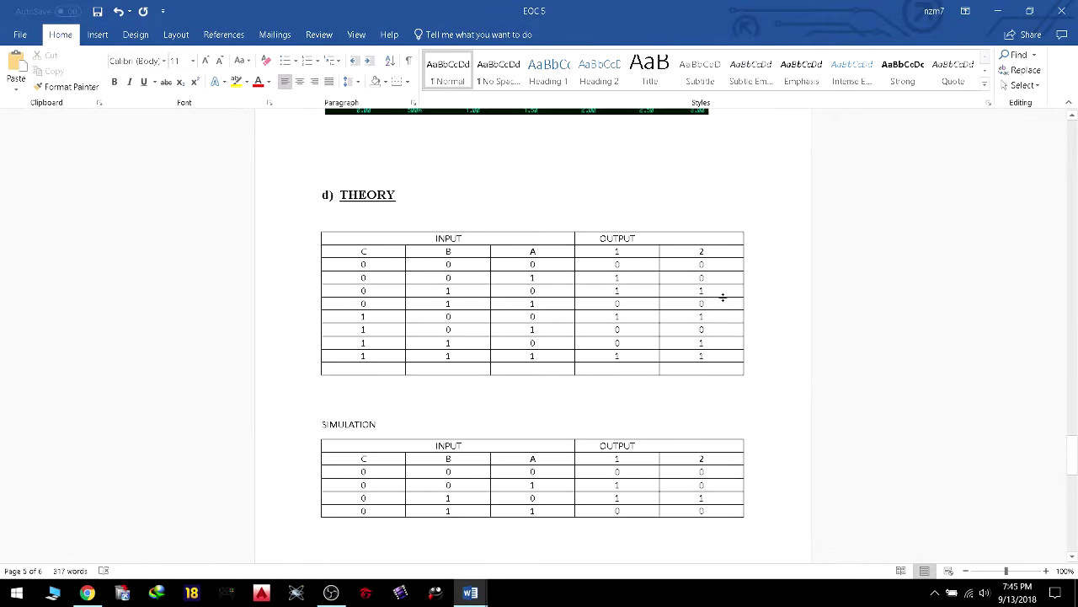
Move THEORY onto its own line below d), prefixed with 1).
scroll(512, 224, down, 8)
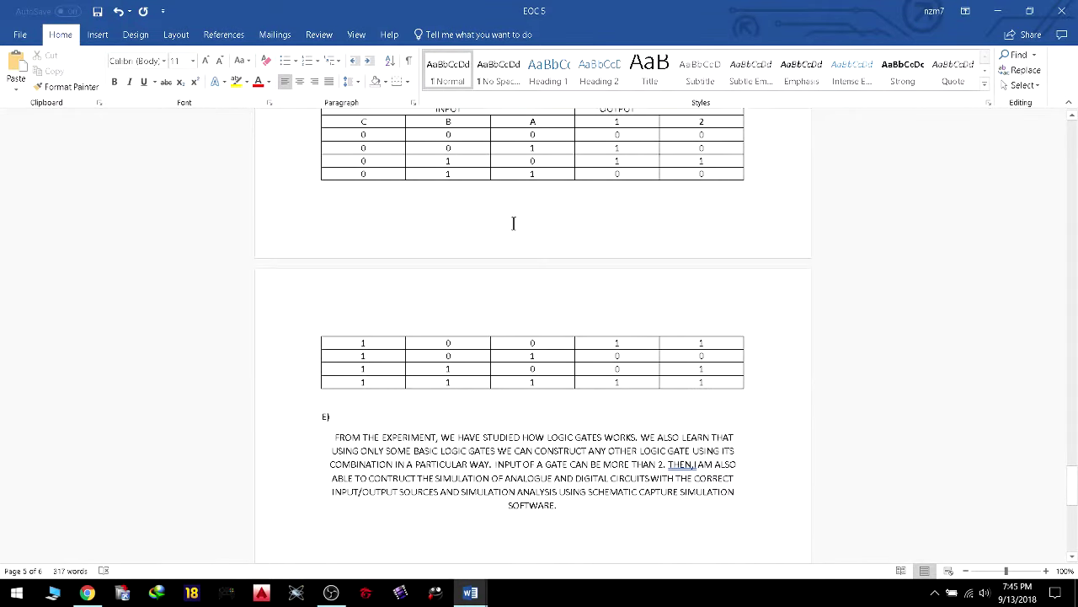
scroll(512, 224, up, 8)
click(340, 192)
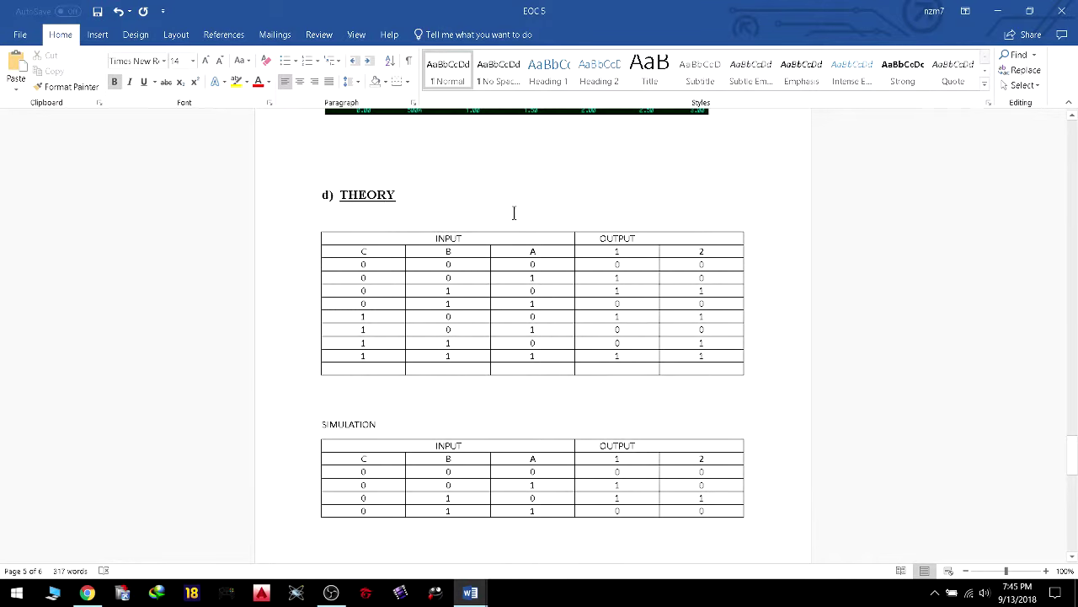
key(Return)
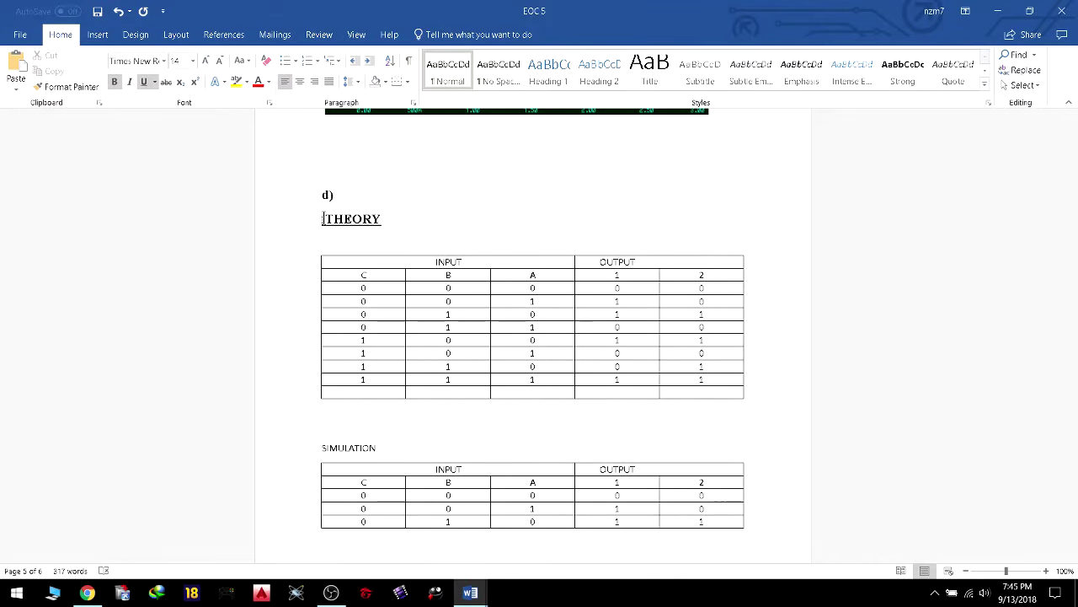
key(BackSpace)
text(1))
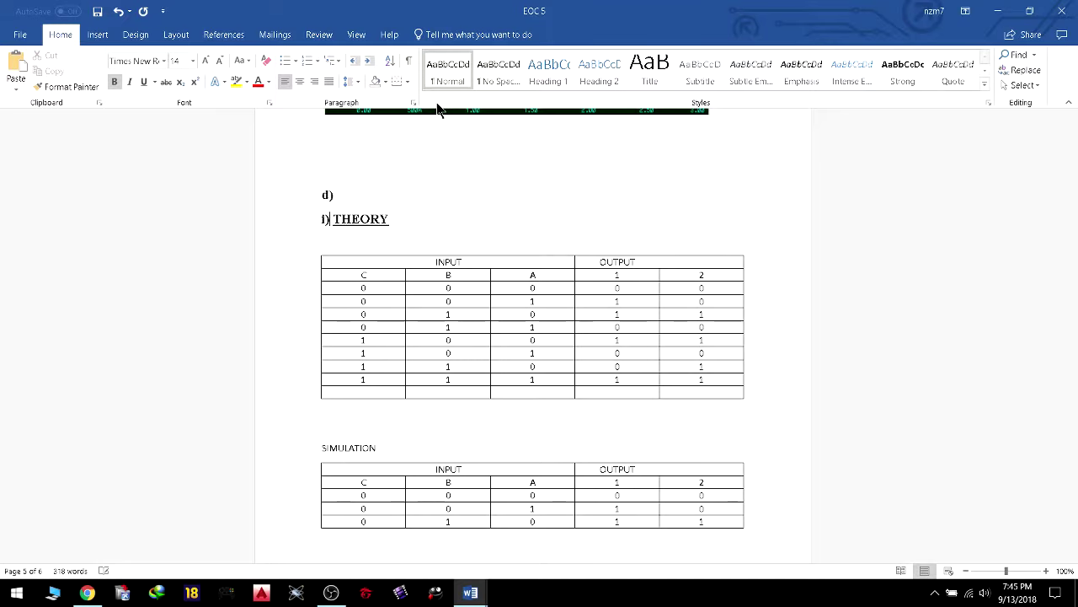
Remove the blank line above the d) label.
scroll(373, 173, down, 3)
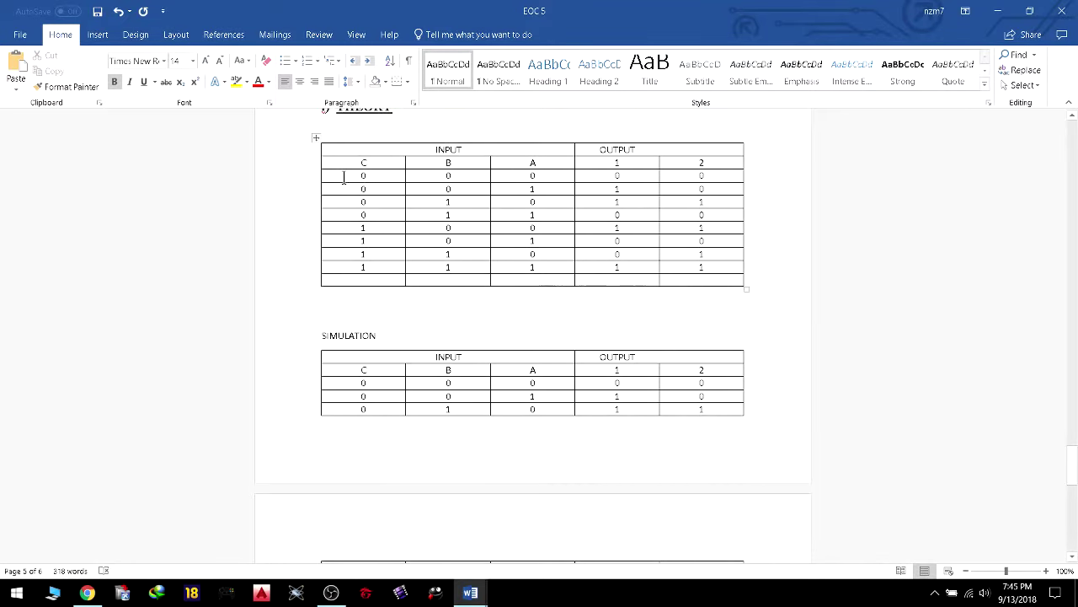
scroll(332, 172, up, 3)
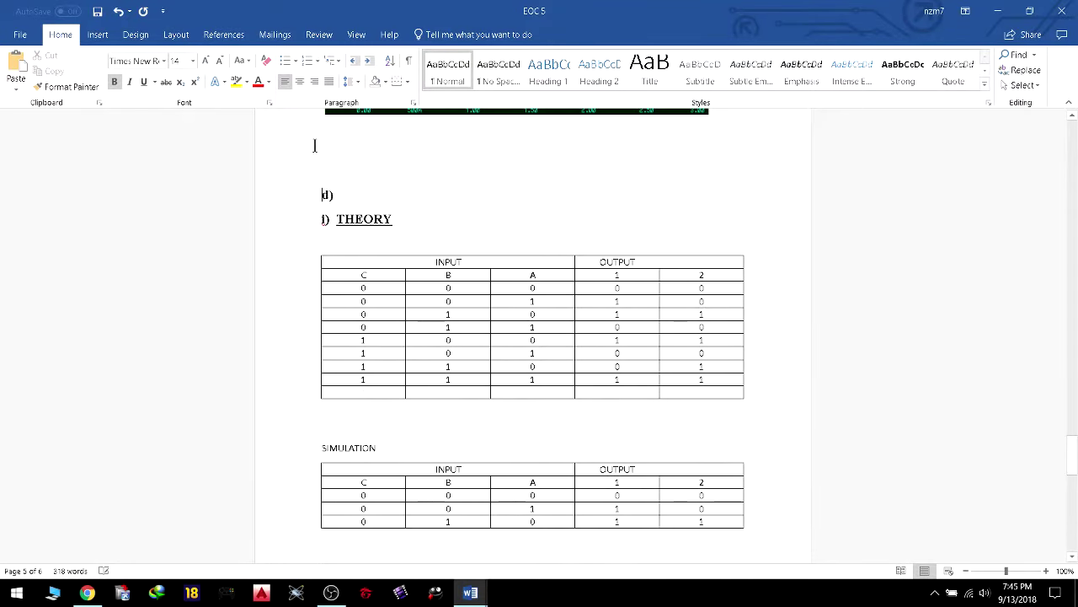
click(316, 152)
key(Delete)
key(Delete)
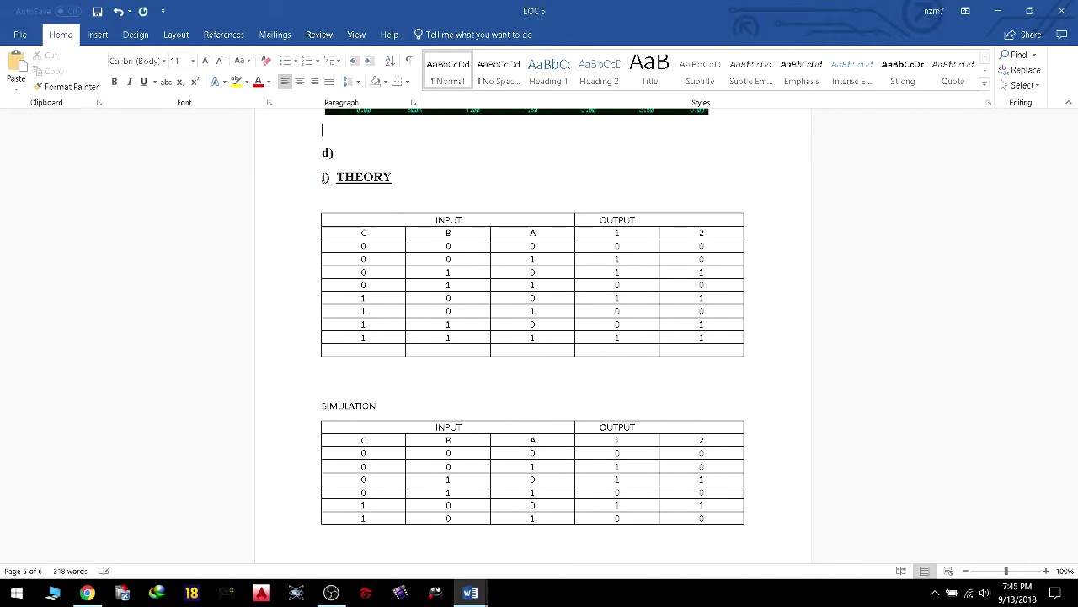
scroll(337, 176, down, 3)
scroll(349, 208, up, 3)
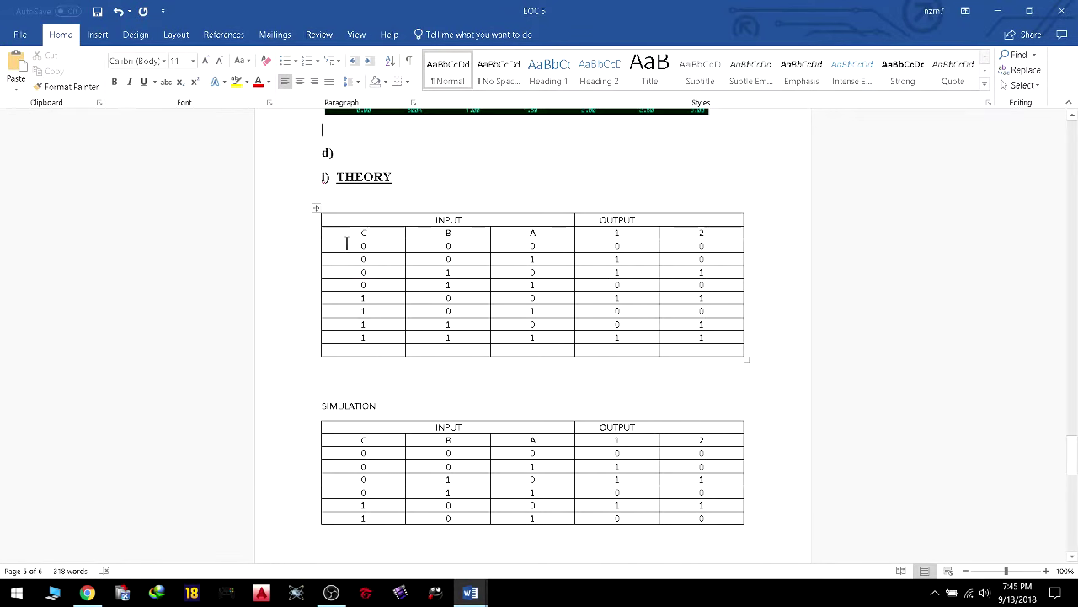
Remove the blank lines above the truth table and above SIMULATION.
click(406, 192)
key(Delete)
click(327, 361)
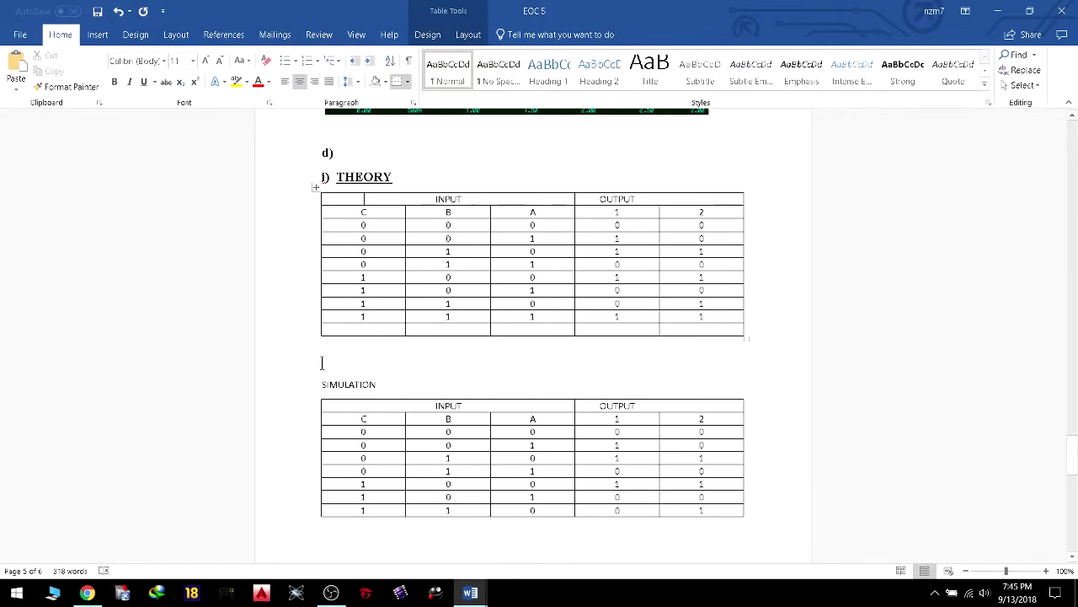
key(Delete)
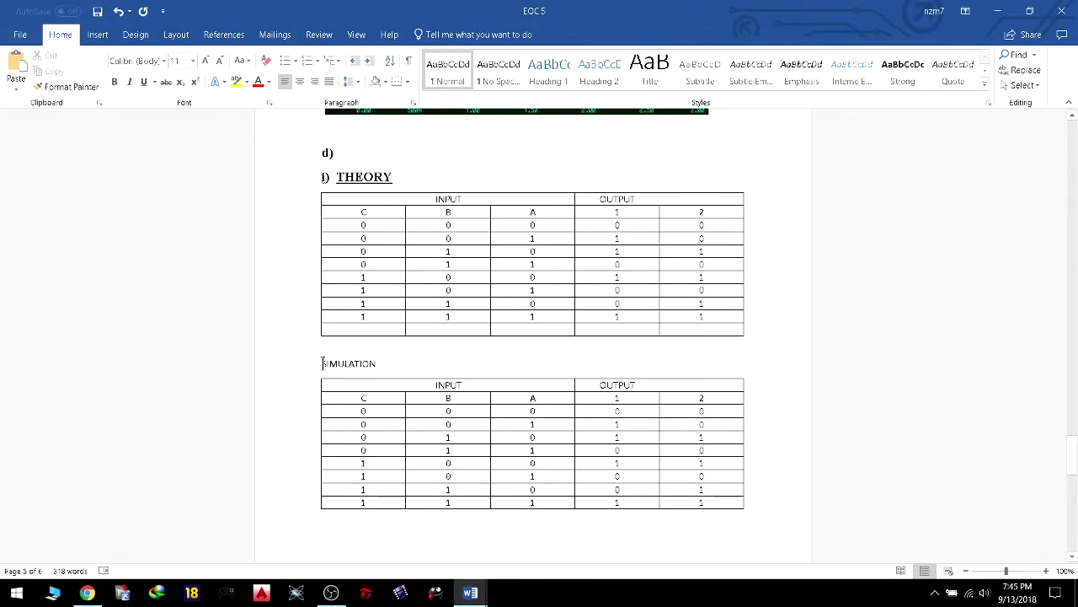
Label SIMULATION as ii) and make it bold, underlined 14 pt Times New Roman.
text(ii))
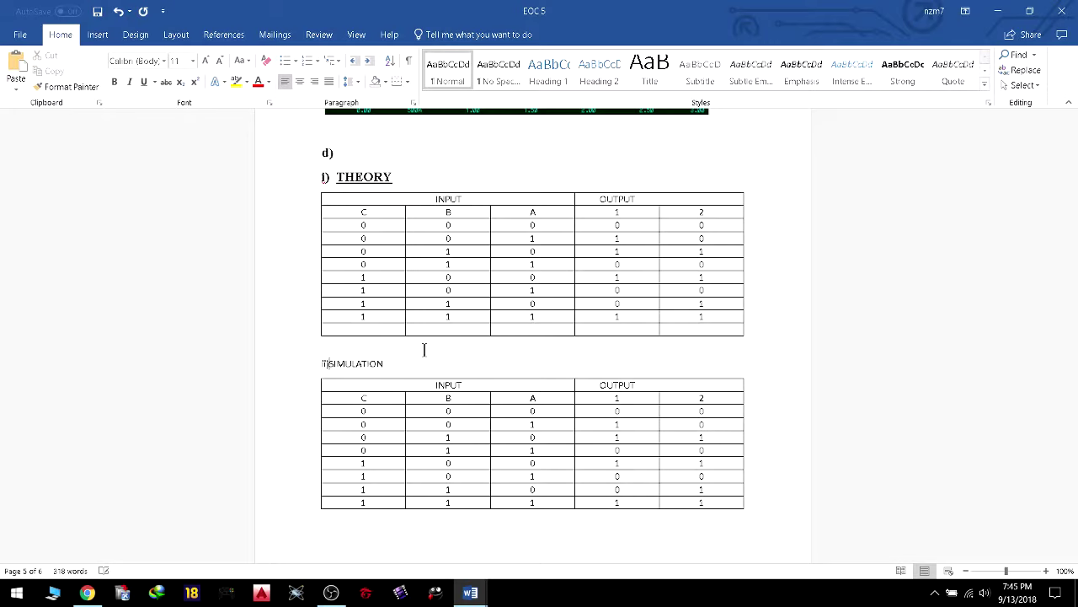
drag(401, 364, 318, 364)
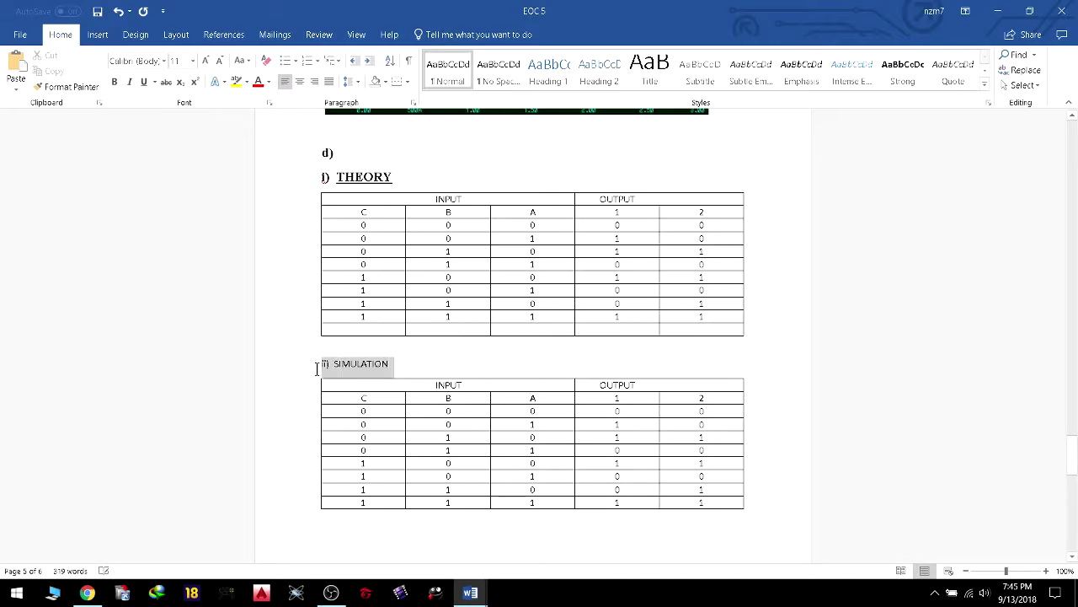
click(164, 61)
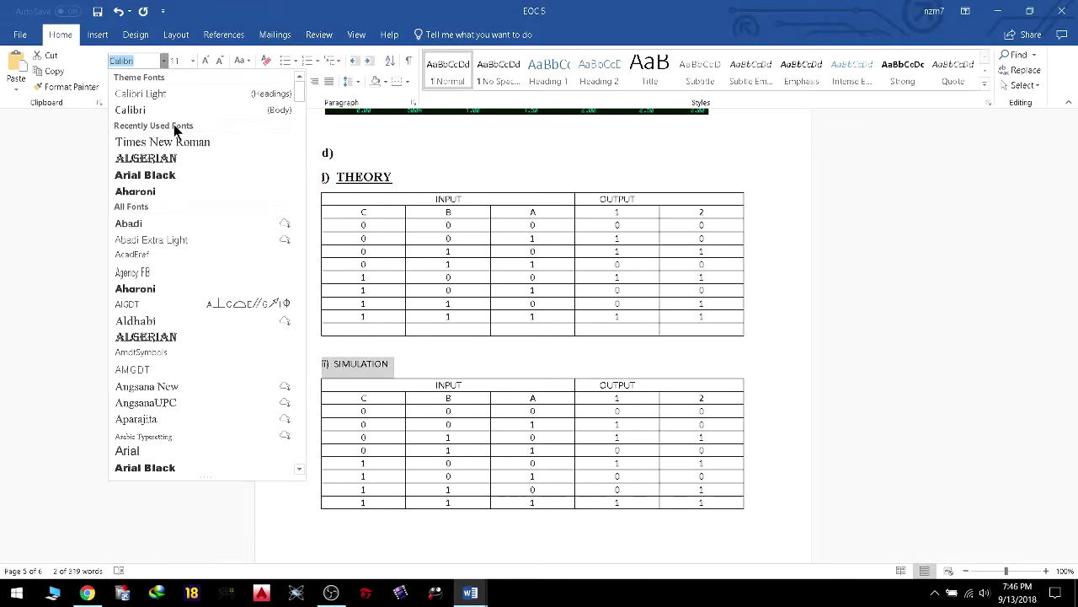
click(201, 148)
click(114, 82)
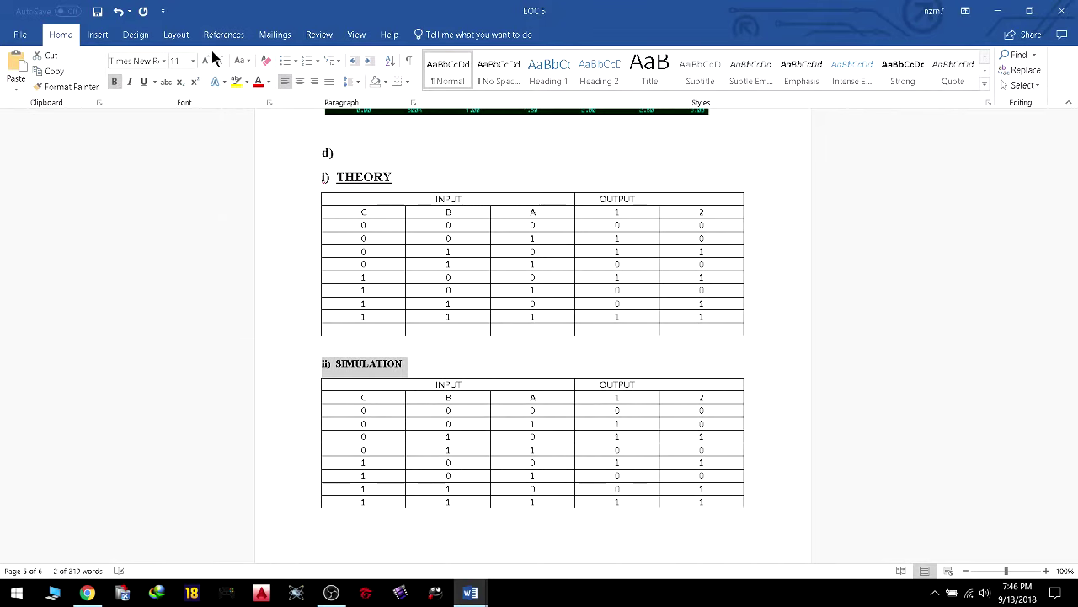
click(204, 64)
click(204, 64)
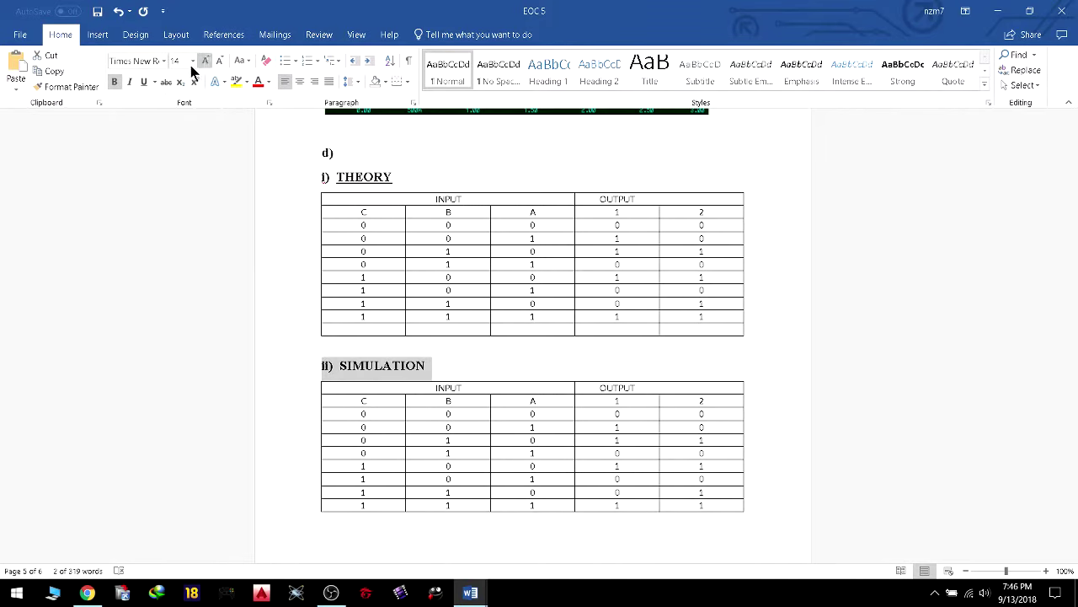
click(144, 87)
click(992, 334)
scroll(992, 335, down, 10)
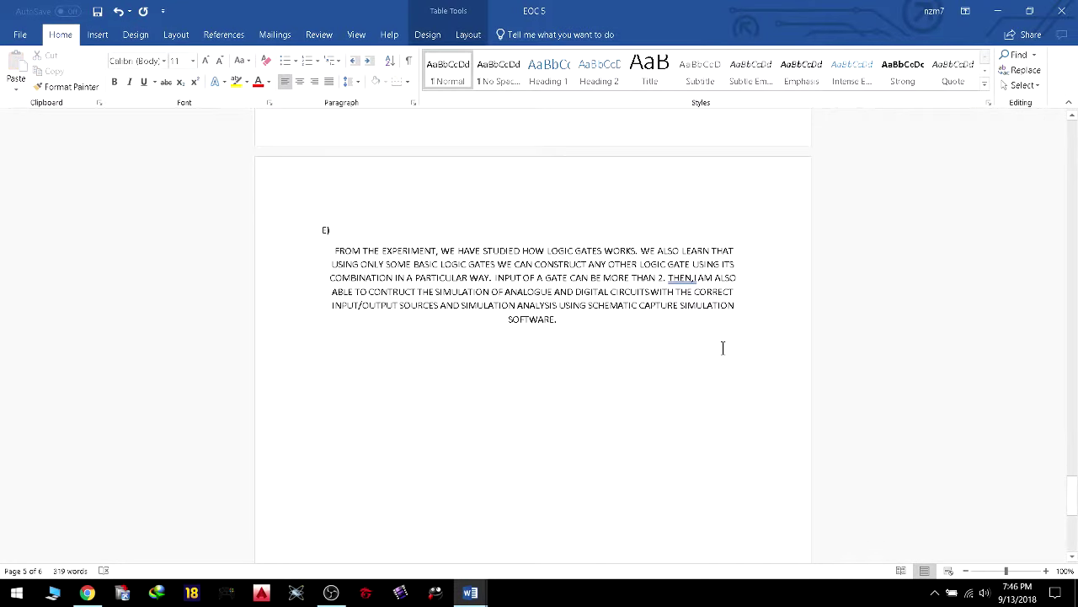
Set the E) label and conclusion paragraph to bold Times New Roman at 14 pt.
drag(315, 227, 881, 347)
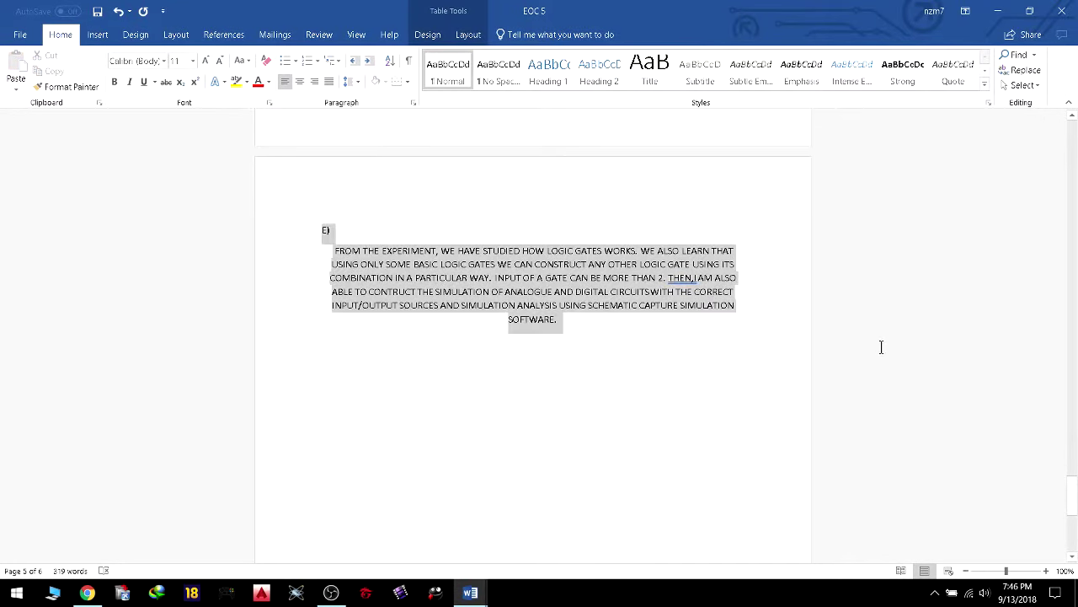
click(163, 64)
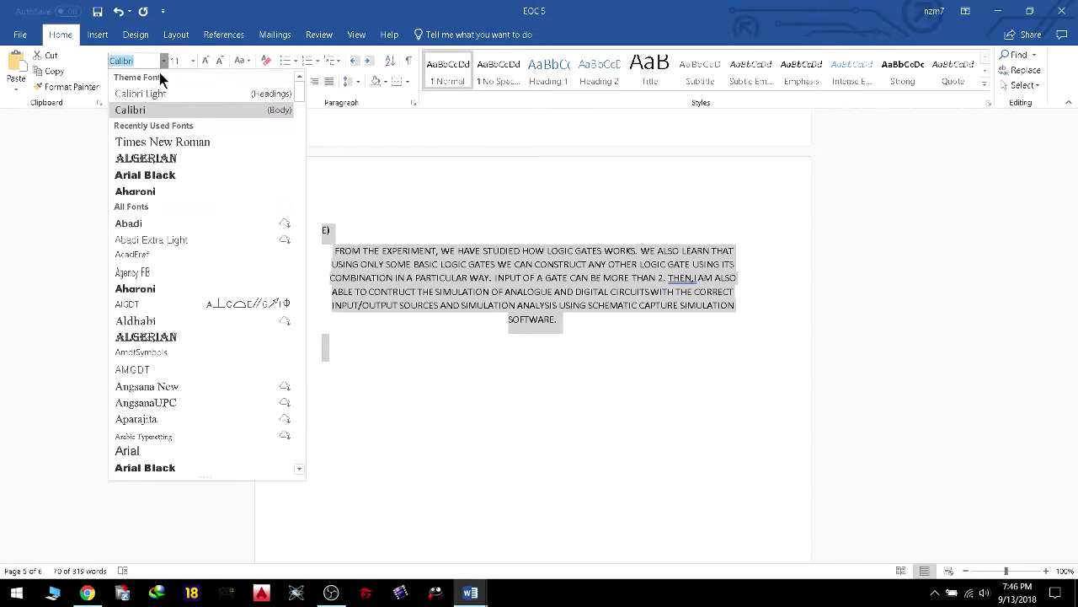
click(161, 141)
click(115, 82)
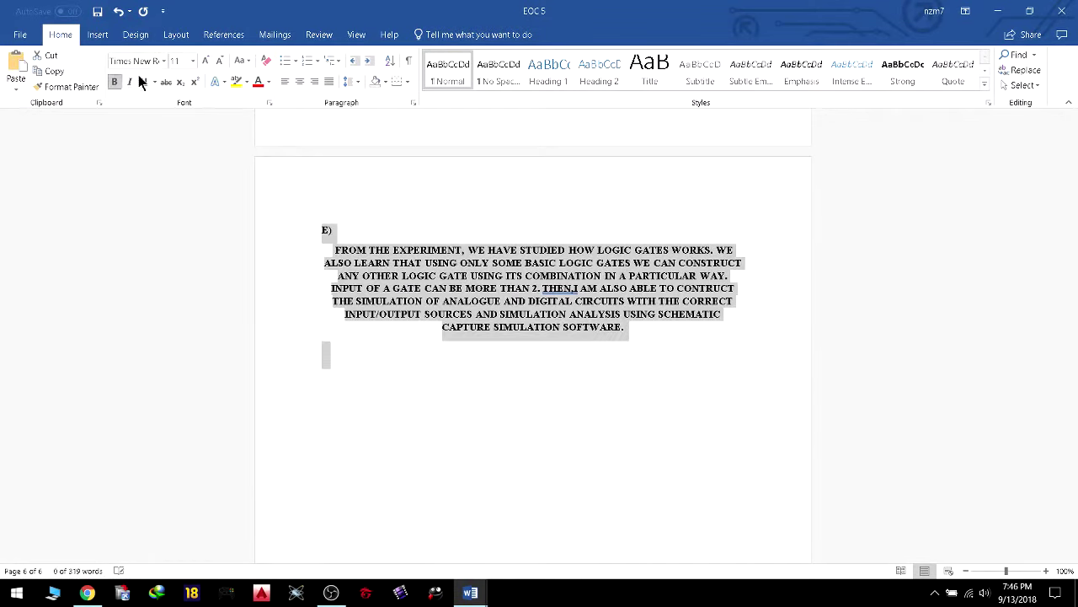
click(205, 61)
click(206, 65)
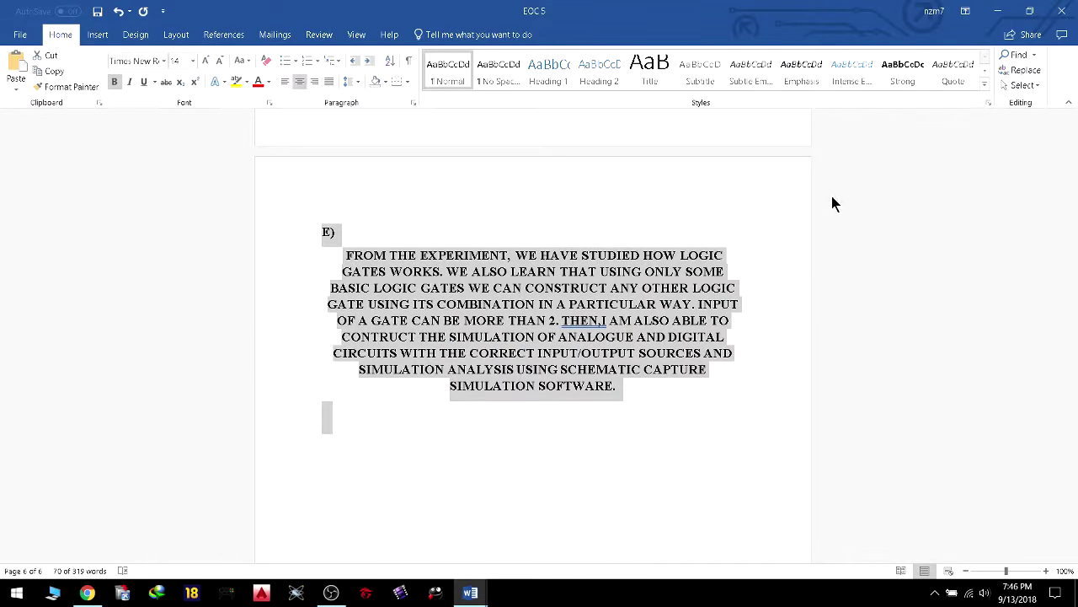
click(889, 271)
scroll(914, 337, up, 15)
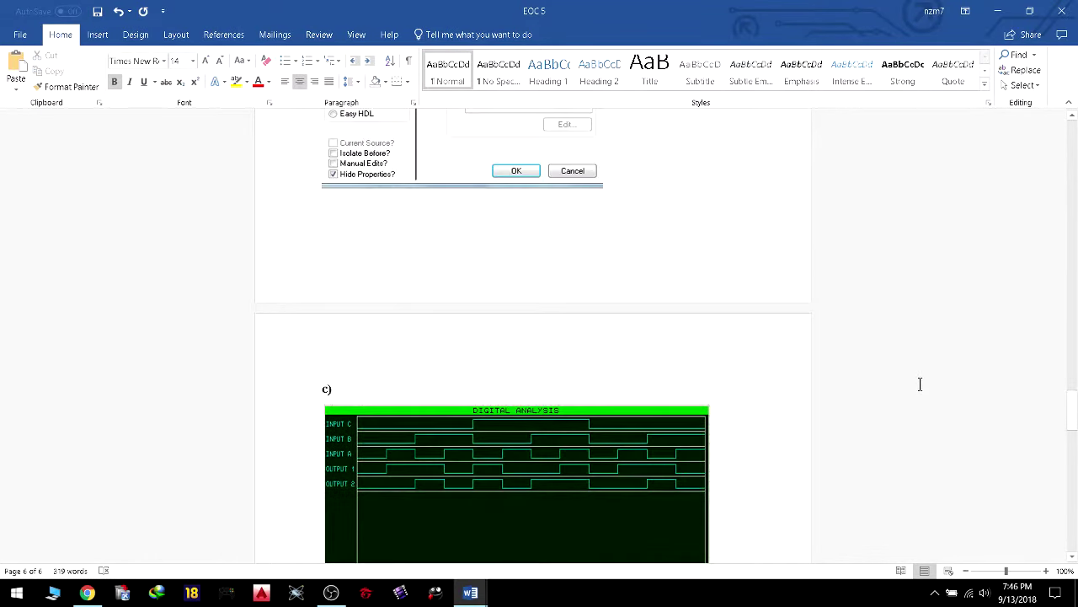
scroll(920, 384, up, 5)
scroll(920, 380, up, 10)
scroll(921, 387, up, 5)
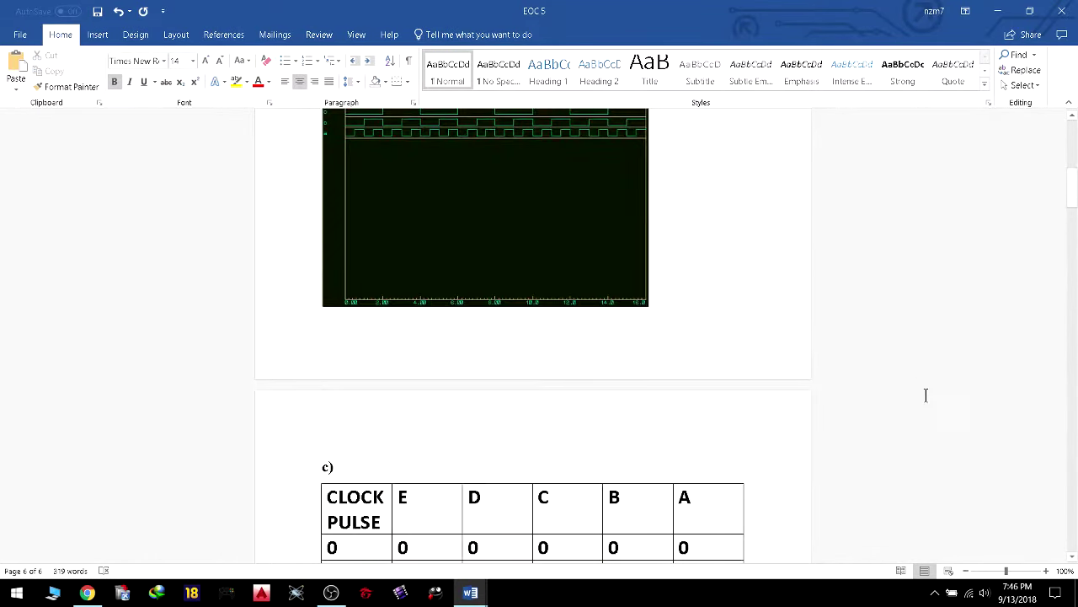
scroll(924, 392, down, 3)
scroll(926, 399, down, 5)
scroll(926, 400, up, 3)
scroll(926, 402, up, 2)
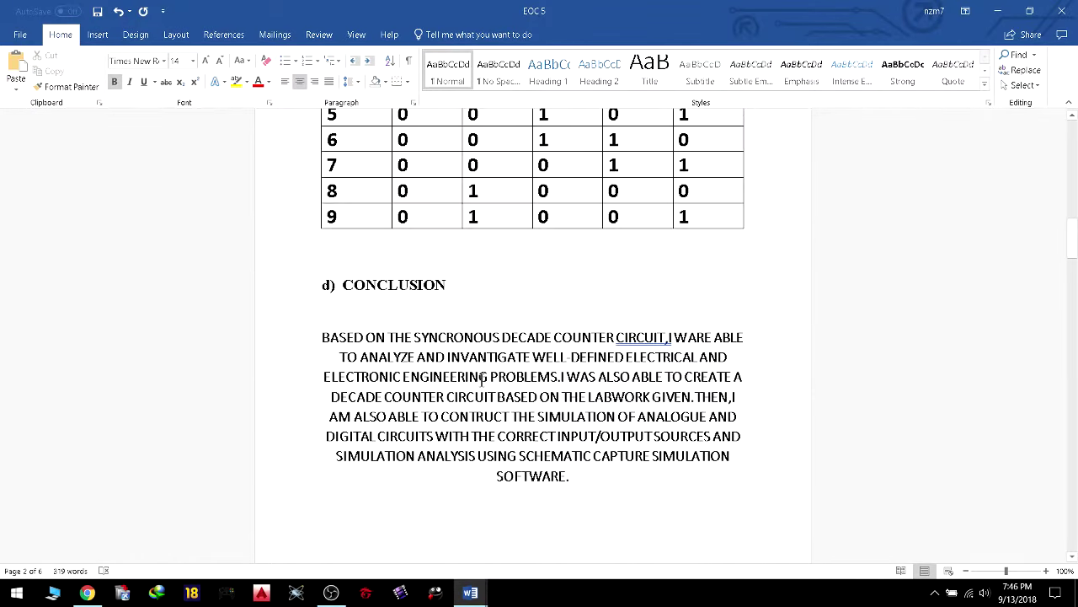
key(alt+Tab)
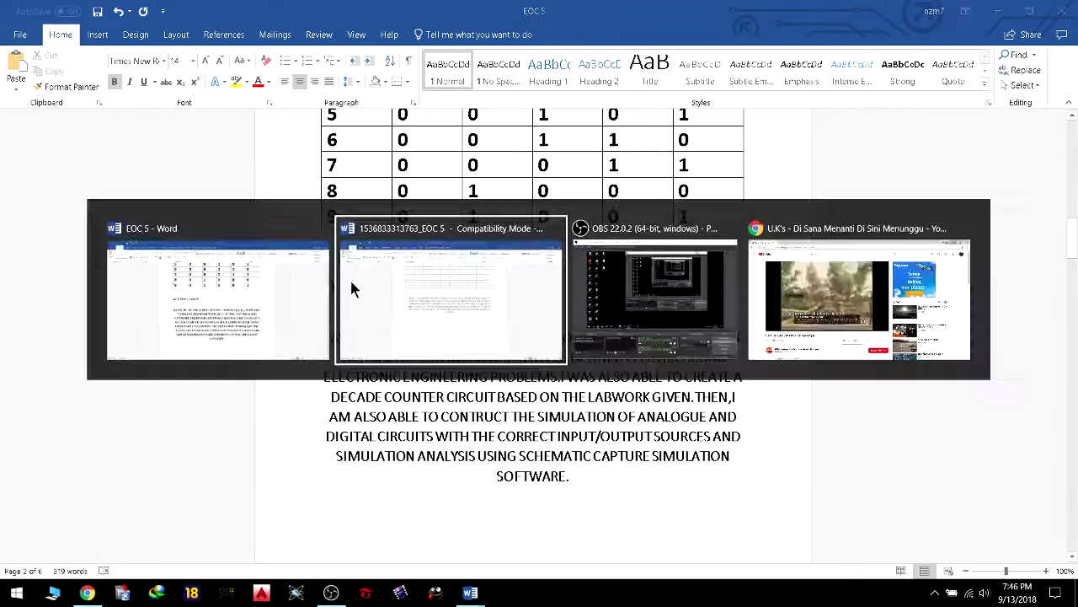
scroll(512, 351, down, 5)
scroll(512, 350, down, 5)
scroll(512, 351, down, 5)
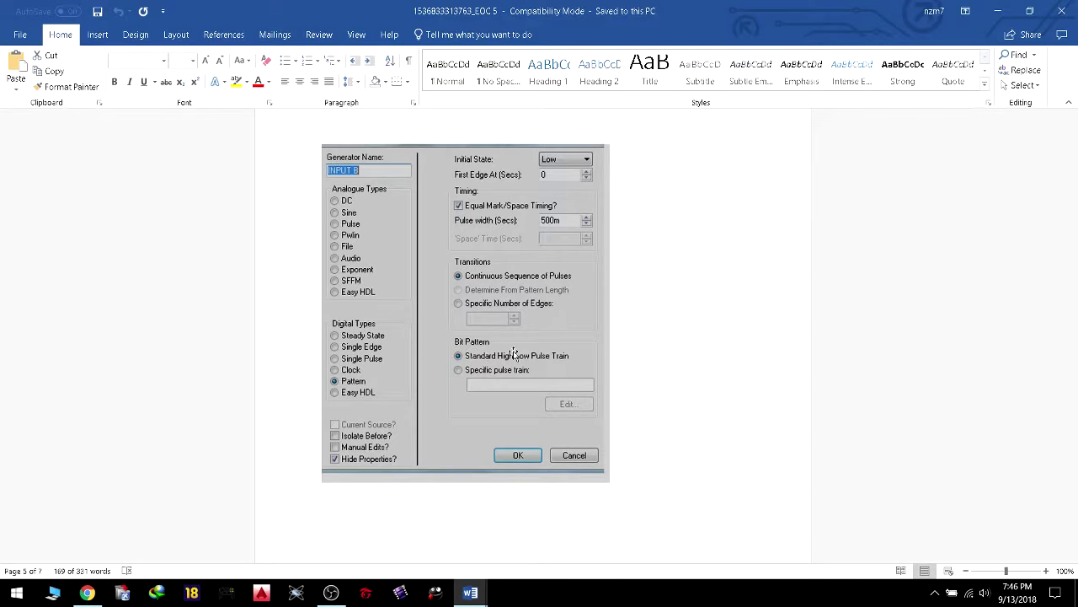
scroll(564, 432, up, 5)
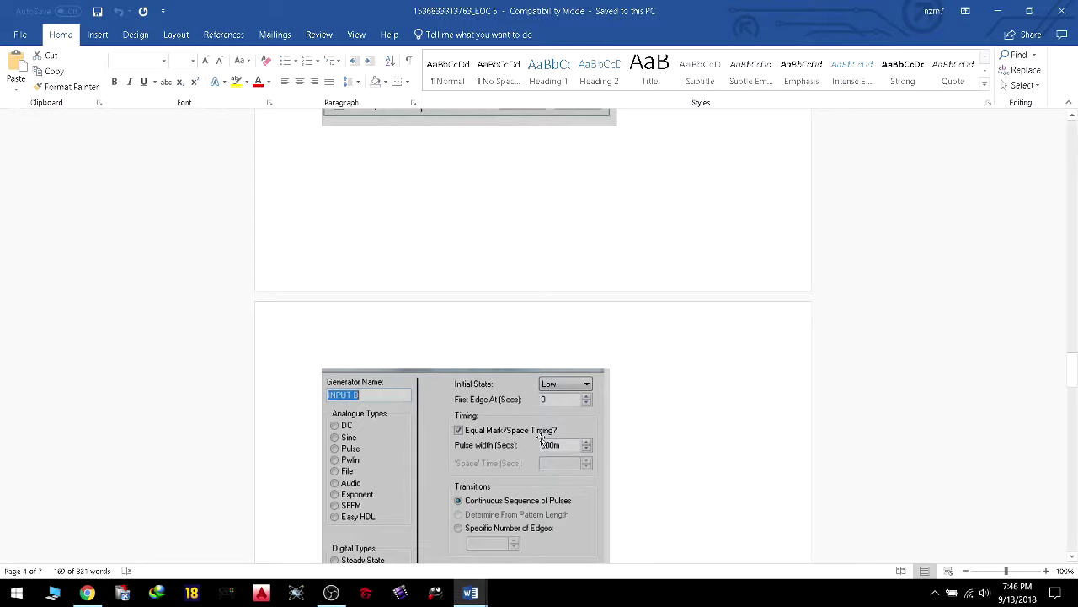
scroll(793, 401, down, 6)
scroll(792, 401, down, 15)
scroll(793, 401, down, 10)
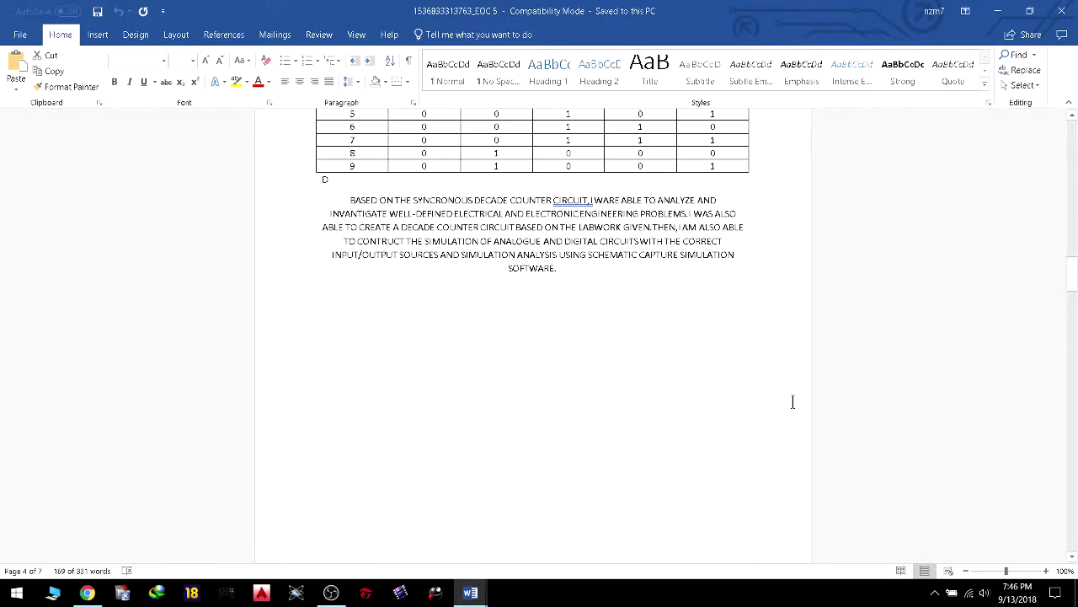
scroll(794, 404, up, 5)
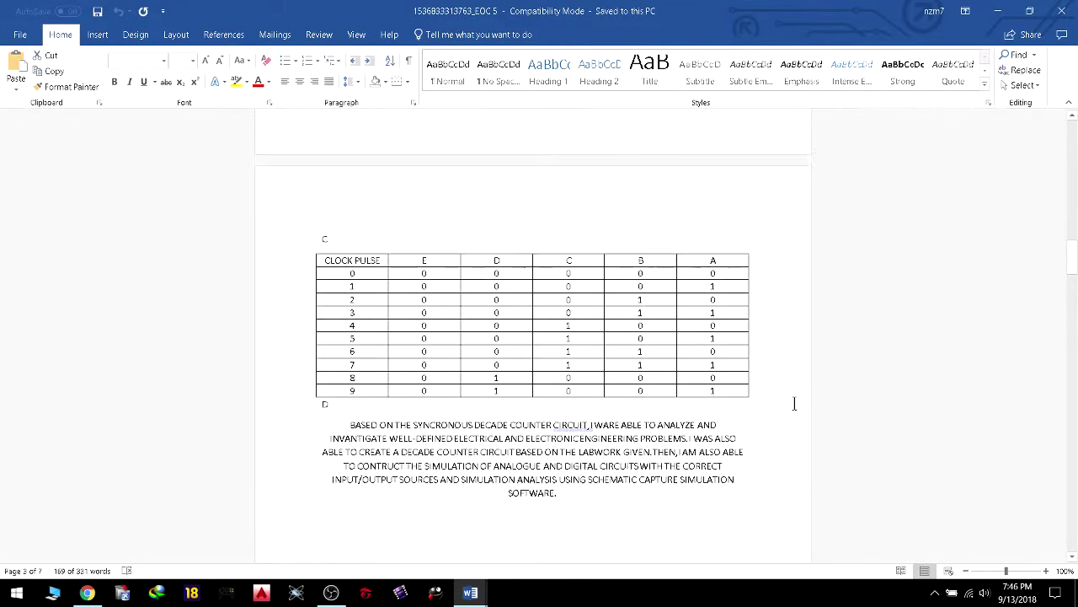
scroll(794, 404, up, 3)
scroll(794, 404, up, 10)
scroll(793, 404, up, 8)
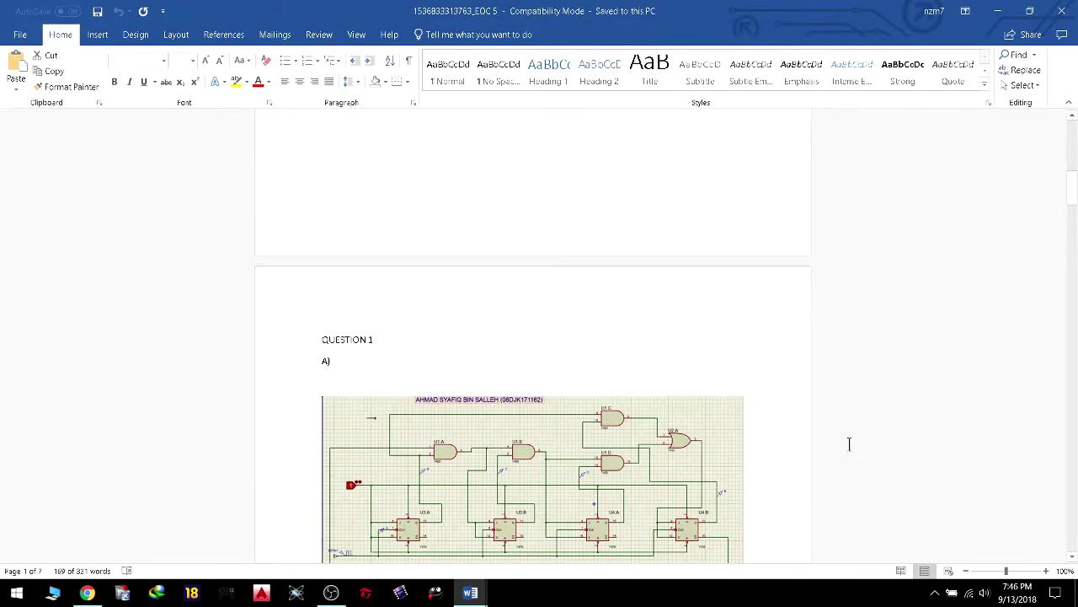
scroll(847, 443, up, 6)
scroll(840, 433, up, 4)
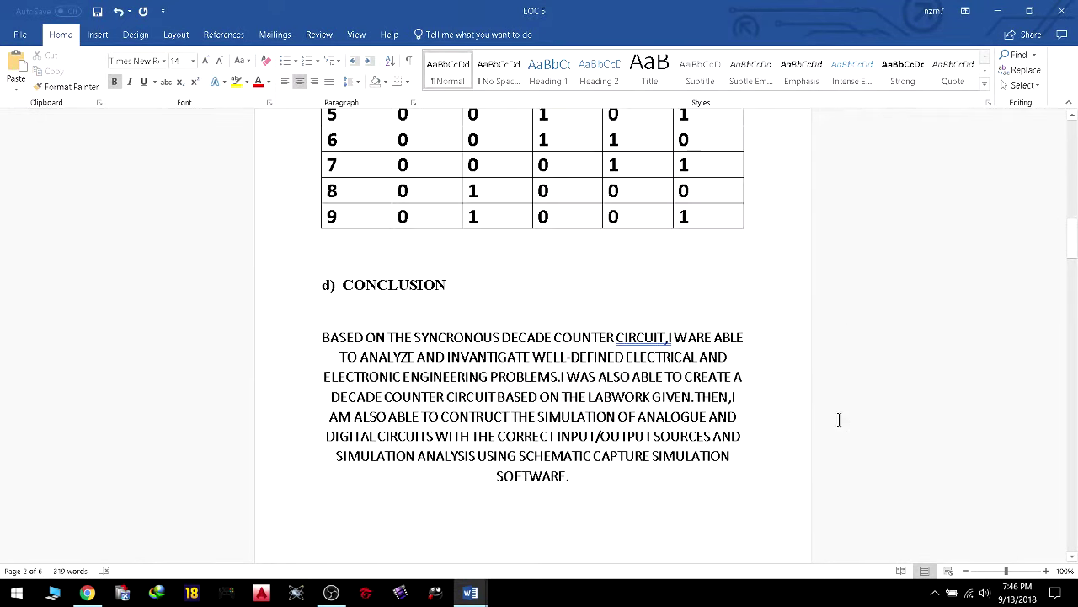
scroll(835, 412, up, 6)
scroll(845, 414, up, 7)
scroll(845, 415, up, 4)
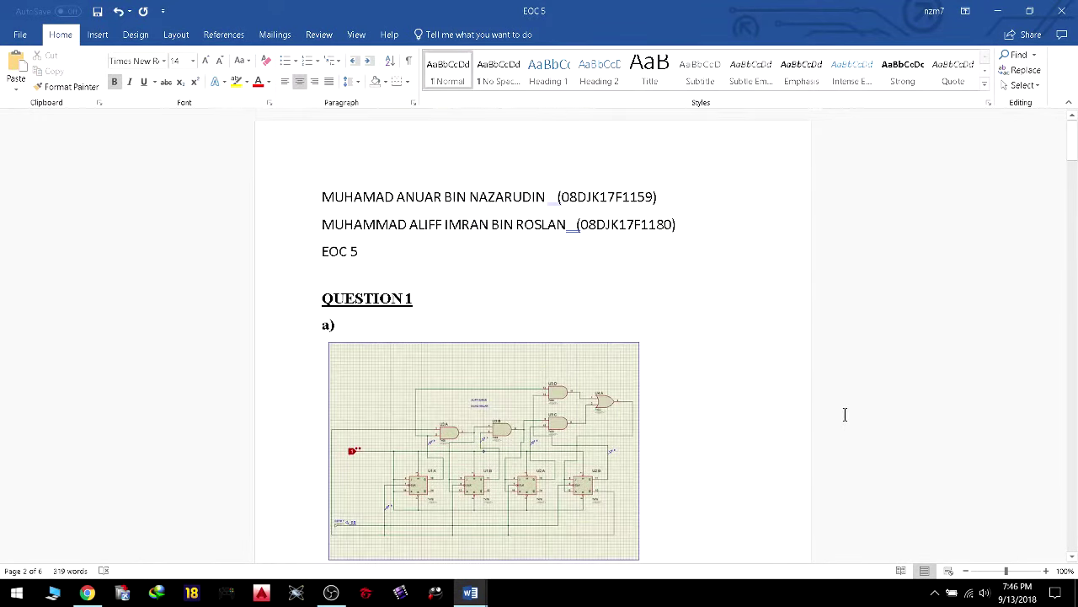
scroll(845, 414, down, 4)
scroll(845, 414, down, 5)
scroll(845, 415, down, 4)
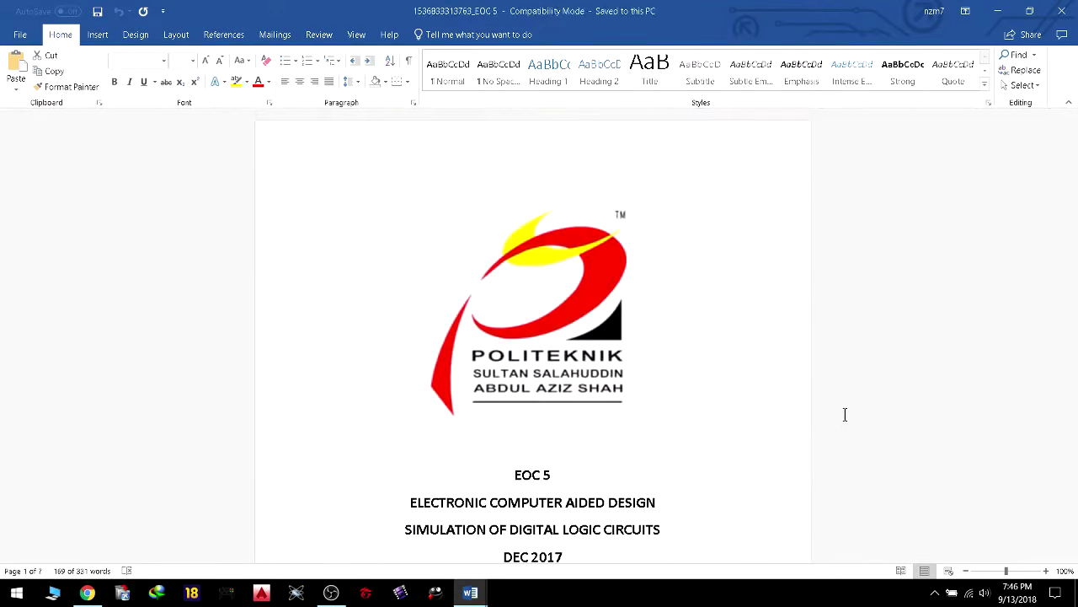
scroll(845, 413, down, 5)
scroll(847, 415, down, 6)
scroll(850, 417, down, 5)
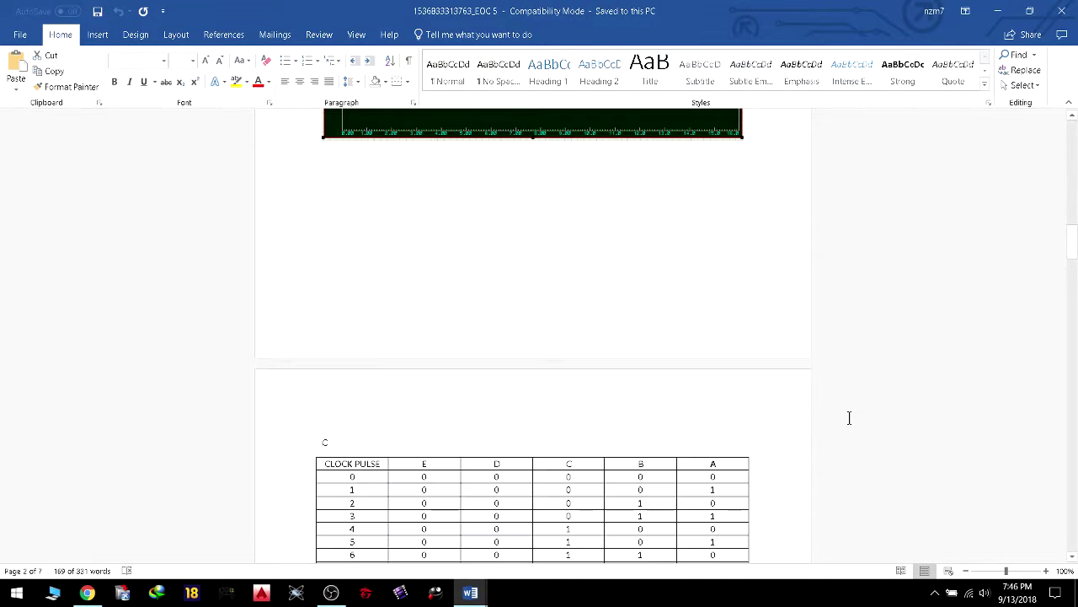
scroll(850, 416, down, 5)
In the other EOC 5 document, delete the word CONCLUSION after d), keeping the blank line below.
key(alt+Tab)
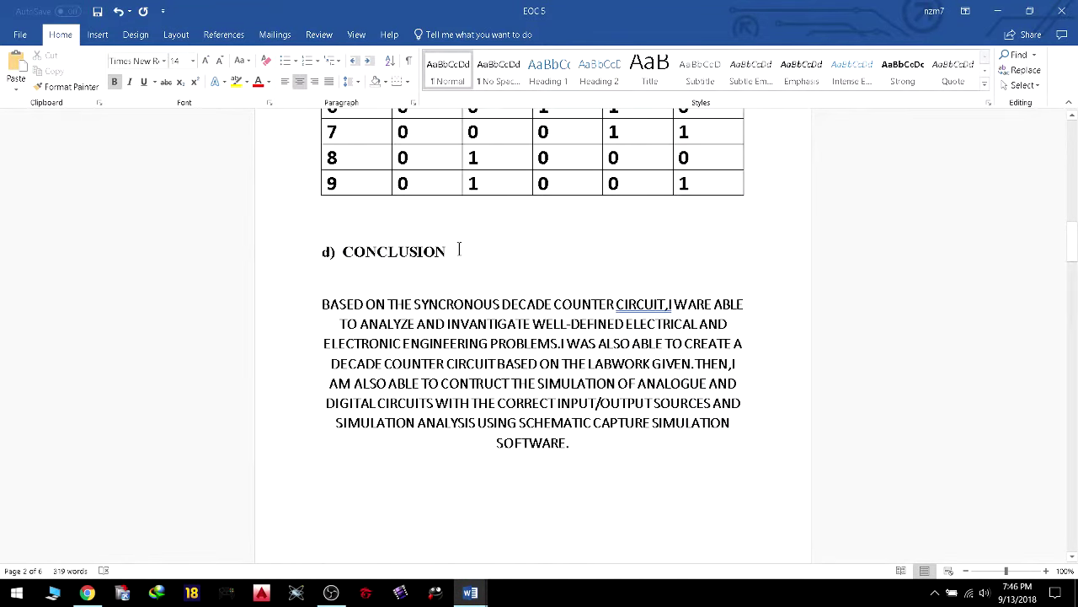
drag(460, 252, 348, 254)
key(Delete)
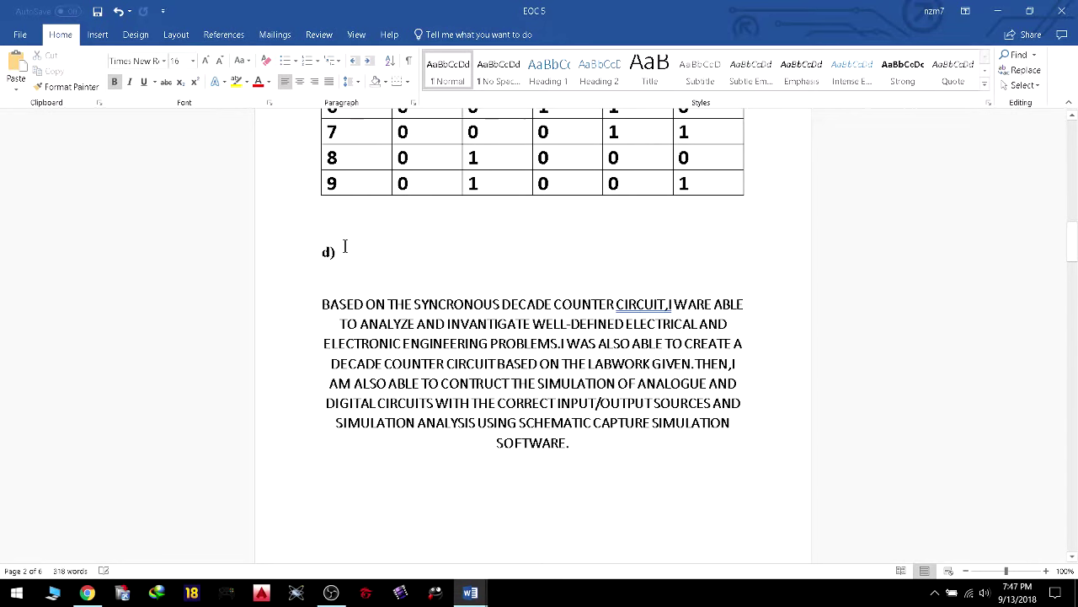
key(Delete)
key(Return)
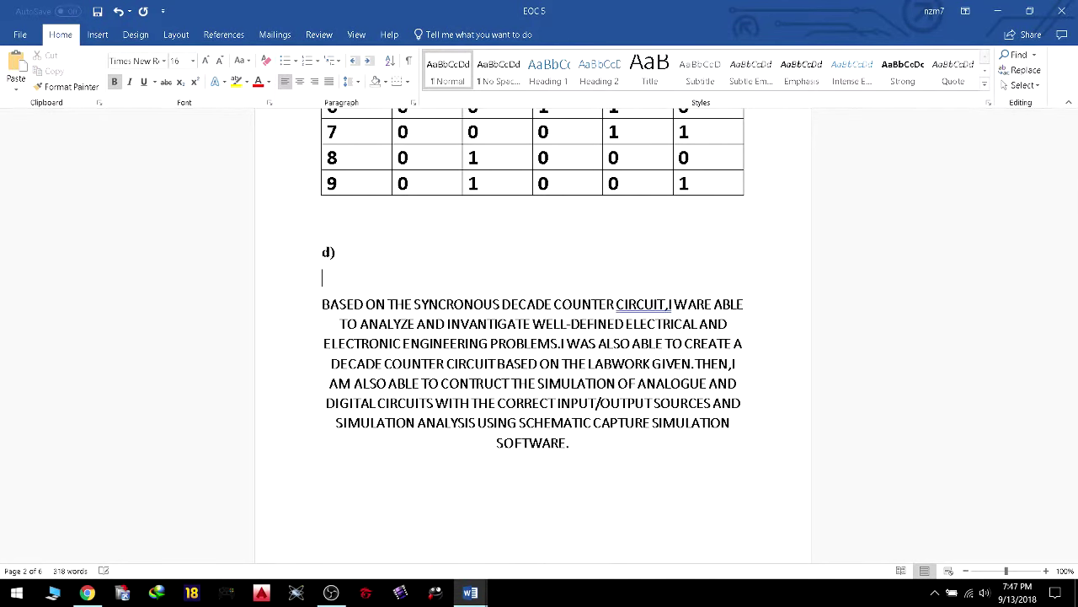
Look over the report, then select the two name lines and the EOC 5 line at the top.
scroll(365, 253, down, 5)
scroll(372, 260, down, 5)
scroll(380, 261, down, 5)
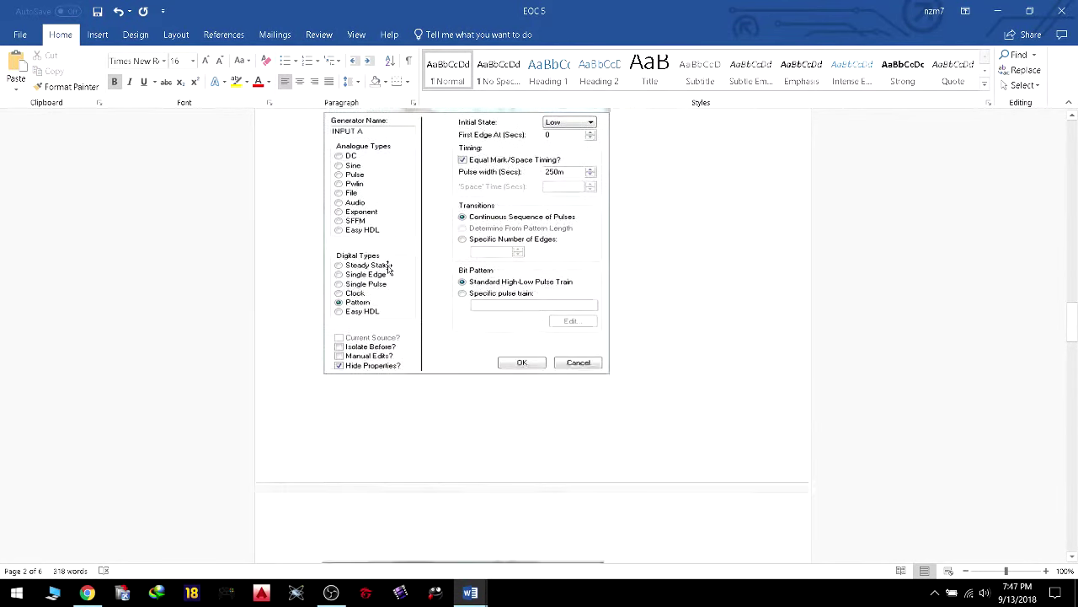
scroll(384, 262, down, 5)
scroll(388, 263, down, 5)
scroll(388, 263, down, 5)
scroll(389, 262, down, 2)
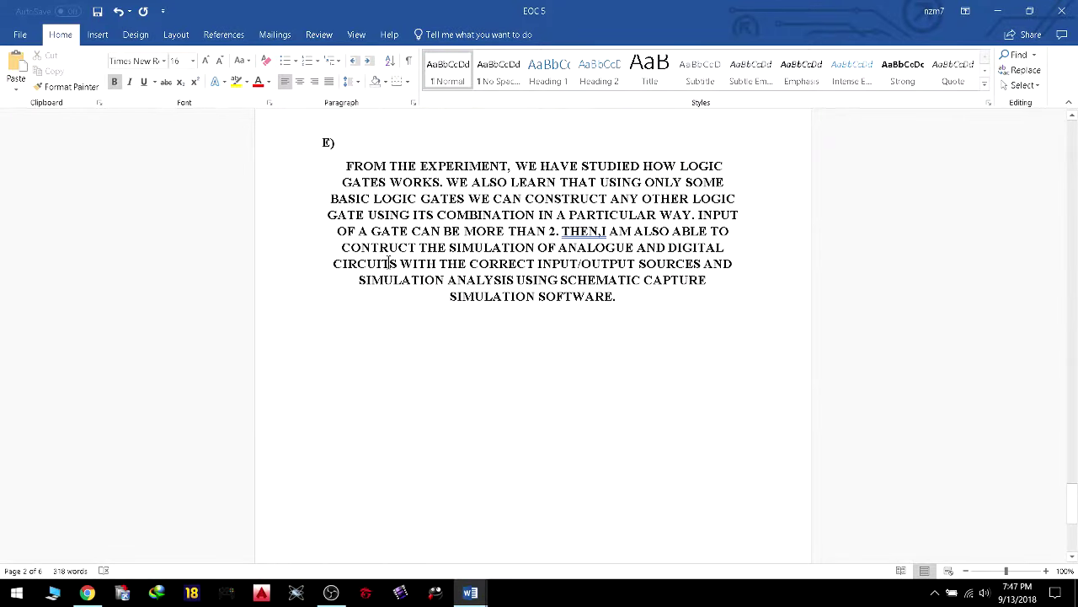
scroll(388, 262, up, 2)
scroll(389, 261, up, 2)
scroll(389, 262, up, 5)
scroll(383, 263, up, 5)
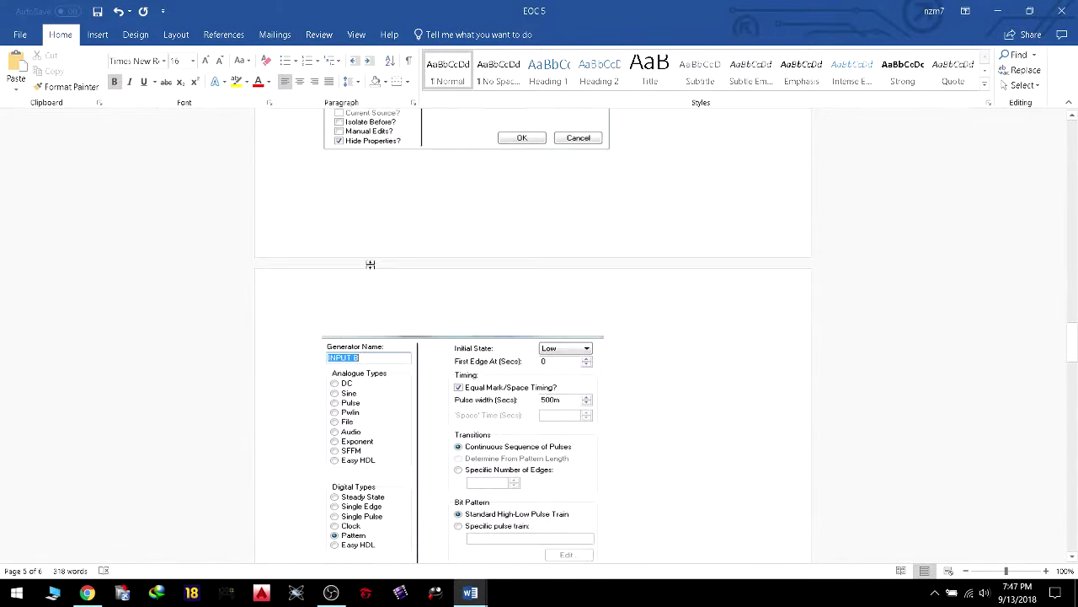
scroll(379, 265, up, 5)
scroll(373, 269, down, 3)
scroll(373, 268, up, 15)
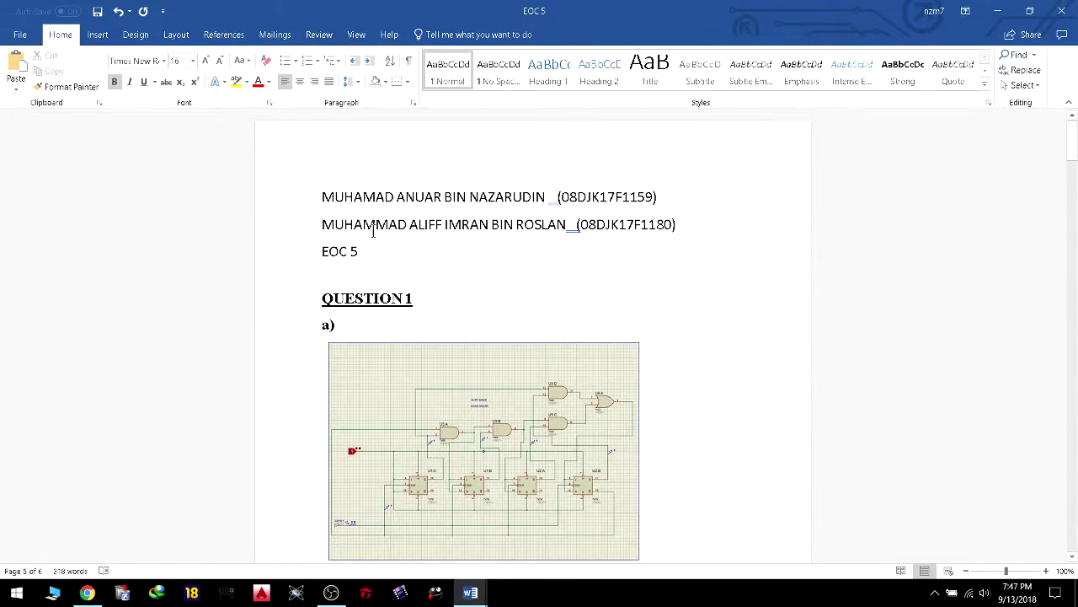
drag(315, 194, 477, 253)
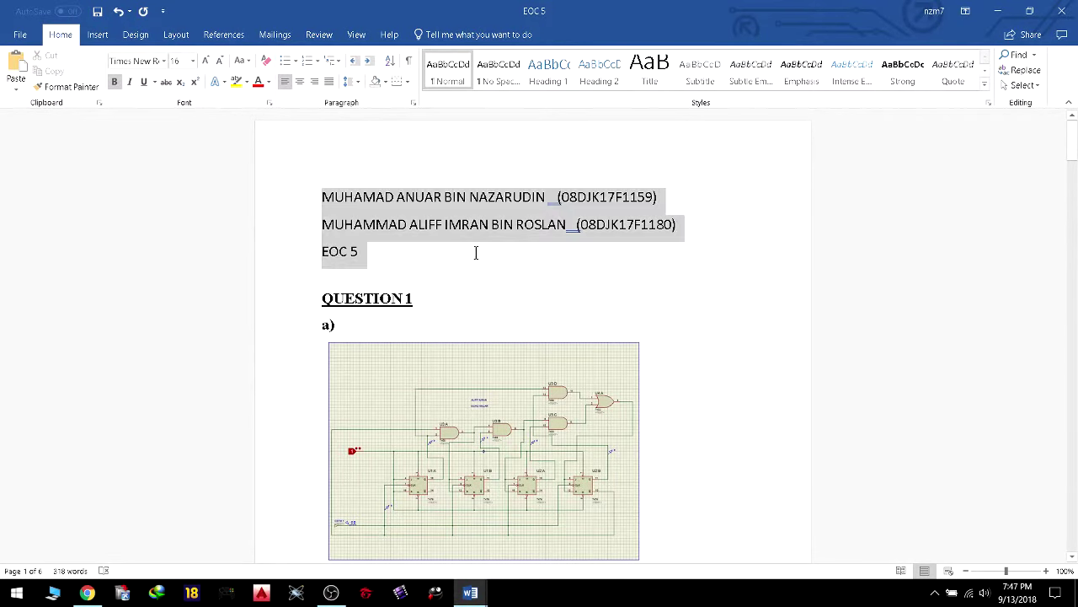
Format the two name lines and the EOC 5 line as bold Algerian.
click(163, 62)
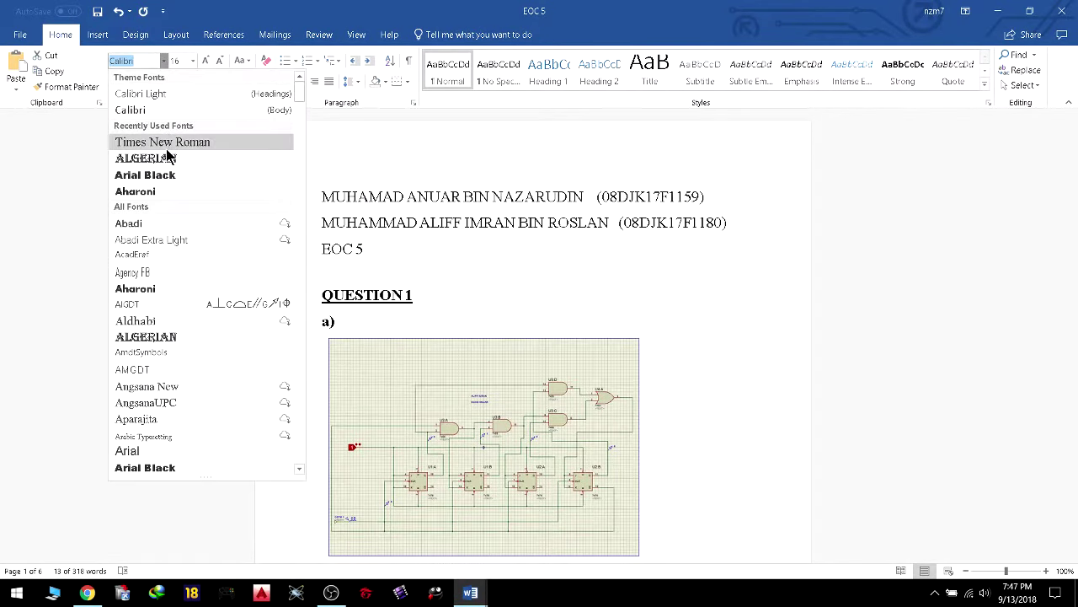
click(160, 142)
click(166, 62)
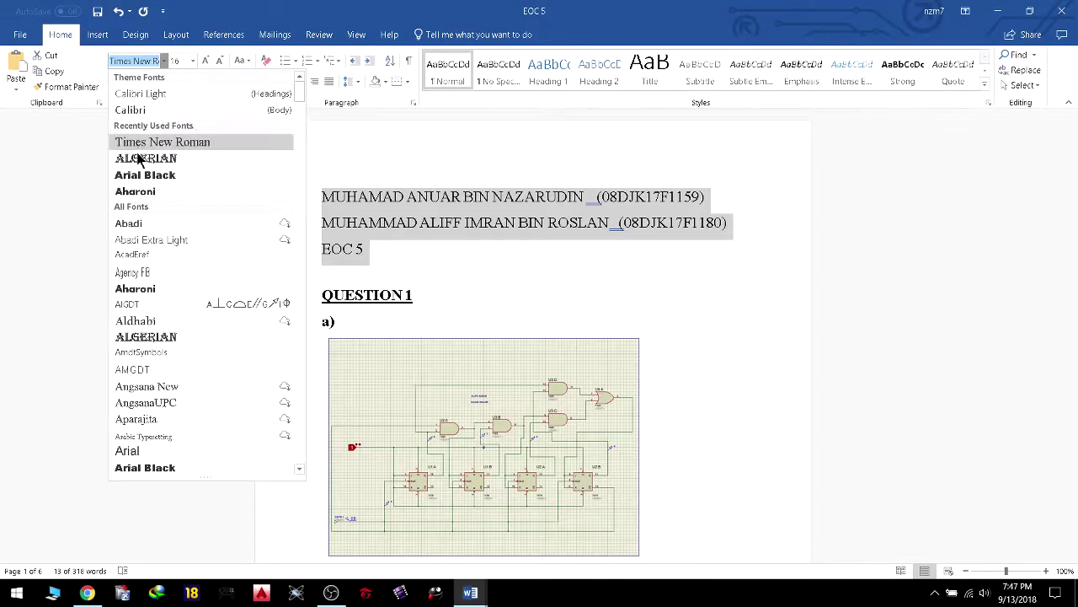
click(148, 158)
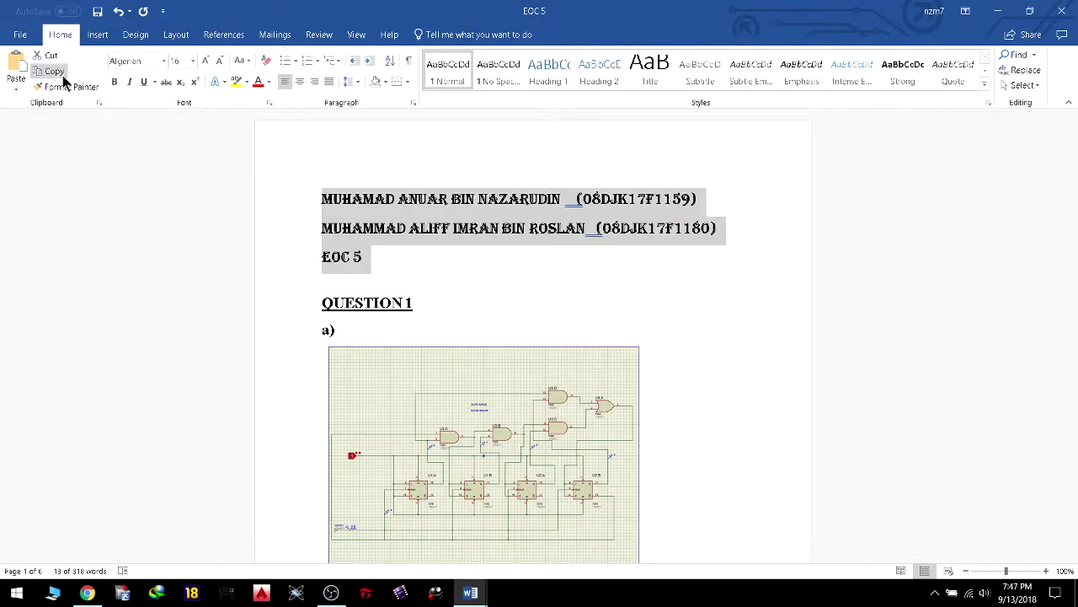
click(114, 82)
click(908, 249)
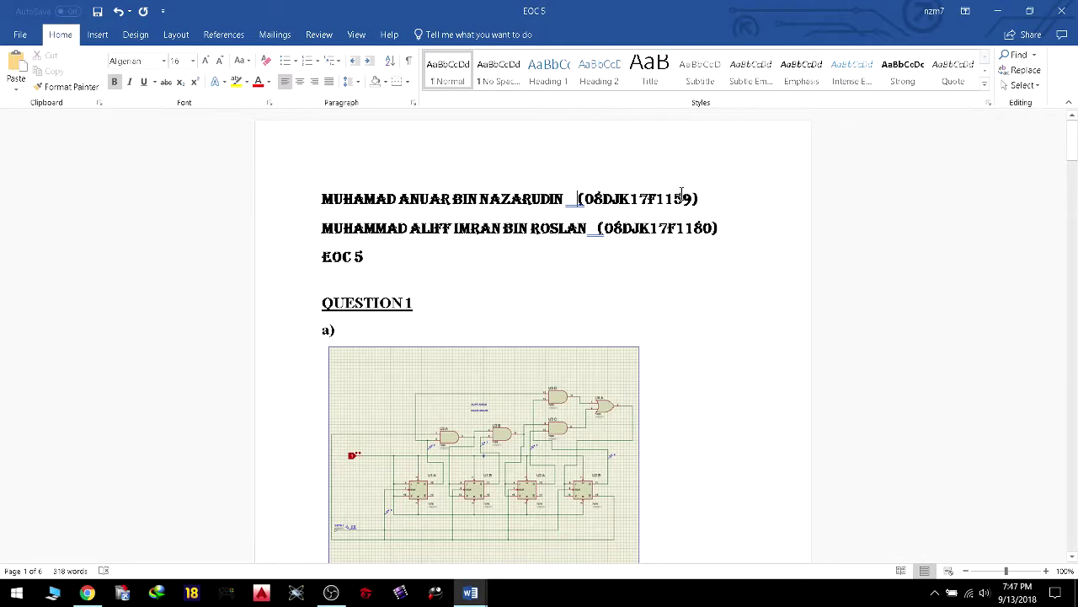
Change the spacing before the bracketed ID numbers on both name lines so the IDs line up.
key(BackSpace)
key(BackSpace)
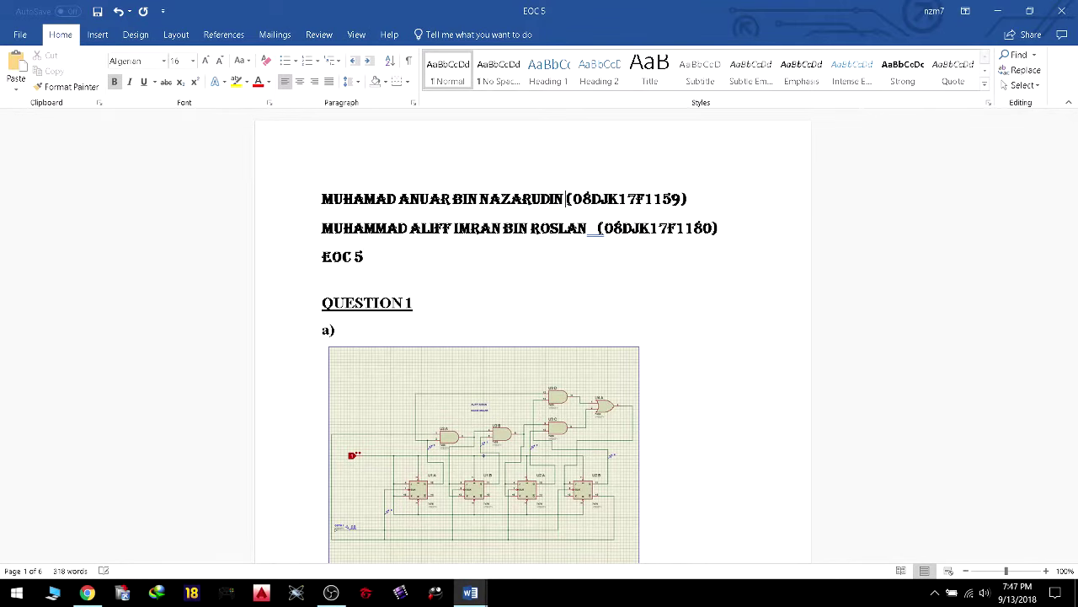
click(596, 229)
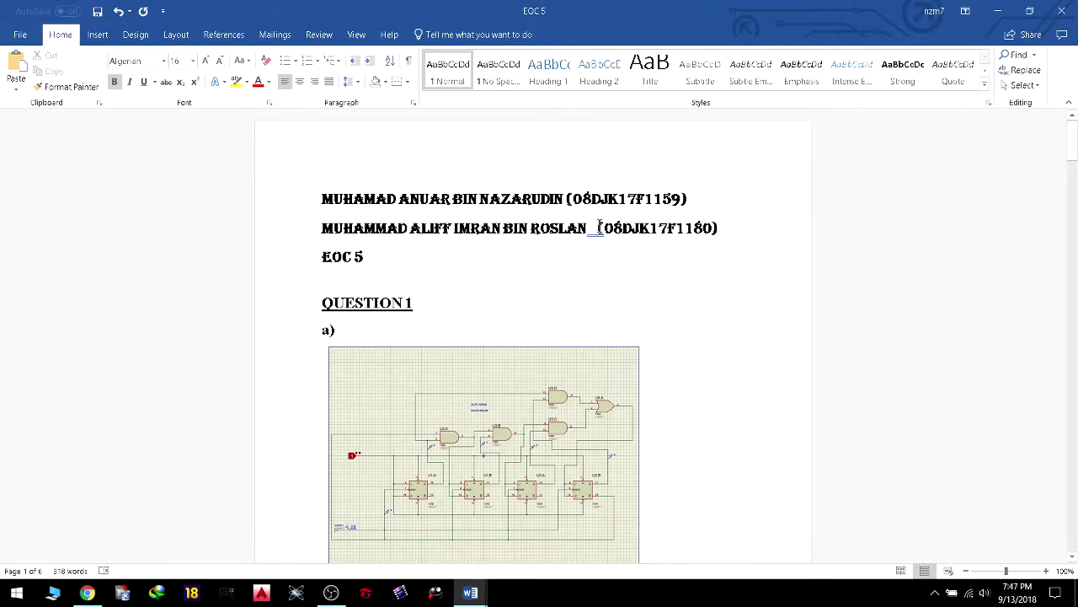
key(BackSpace)
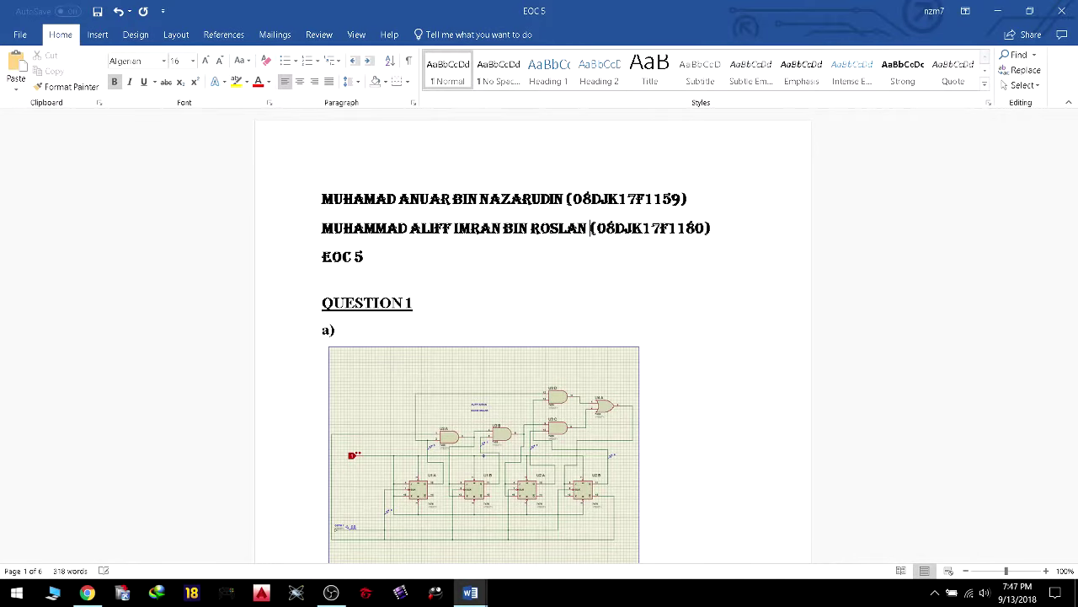
click(566, 199)
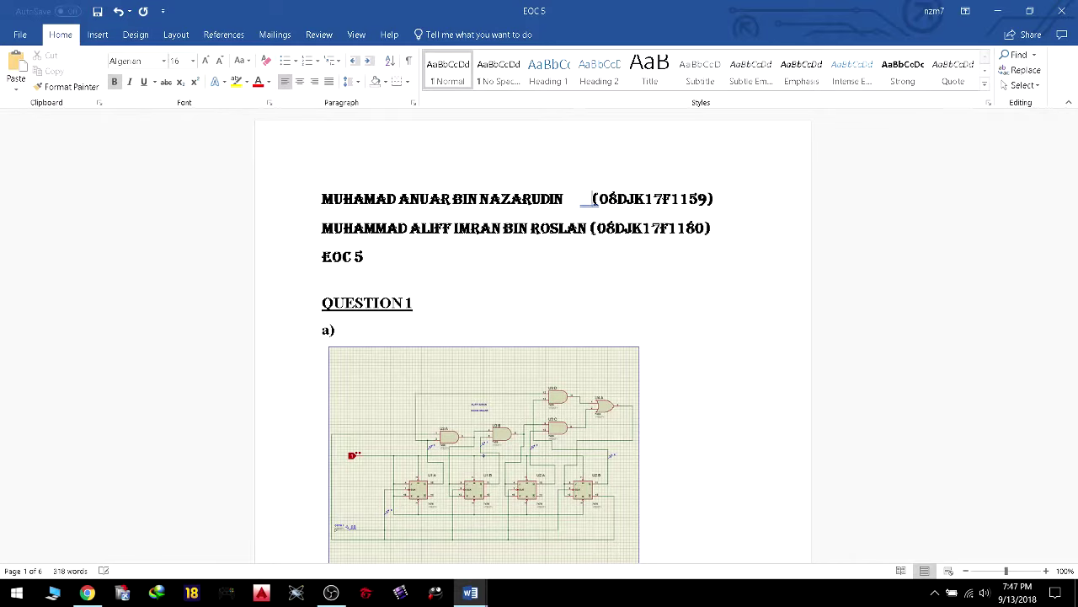
click(587, 228)
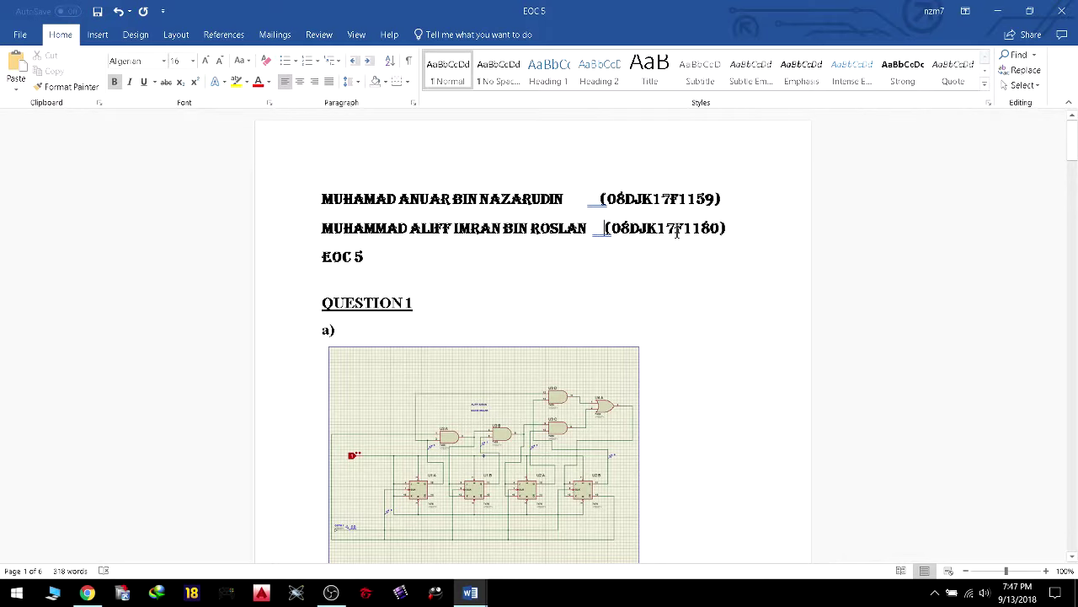
scroll(708, 266, down, 5)
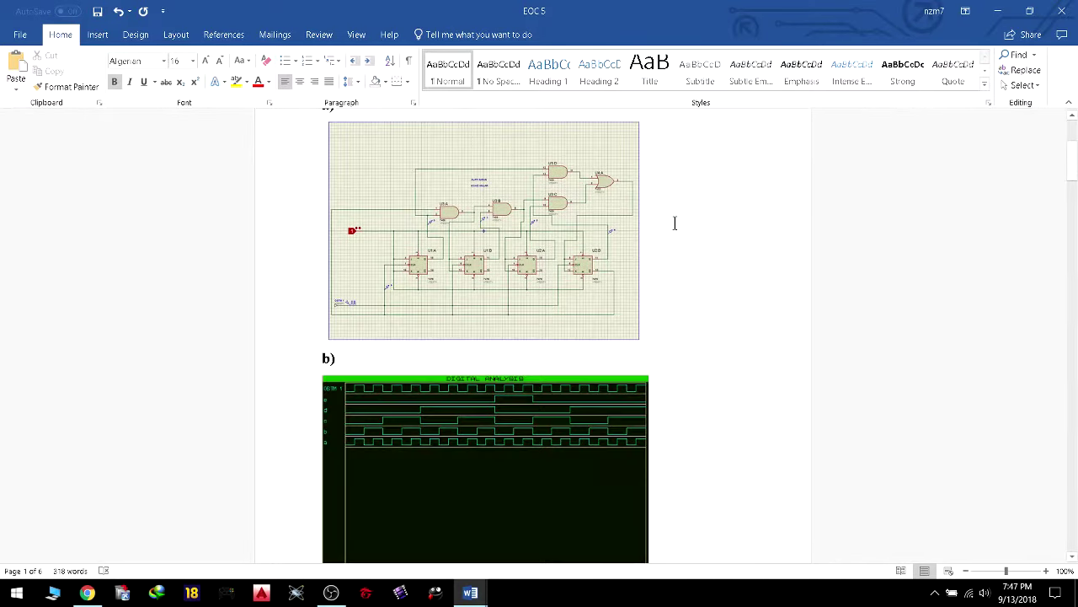
Add an empty line after the a) circuit image, then undo it.
scroll(674, 224, down, 6)
scroll(665, 214, up, 3)
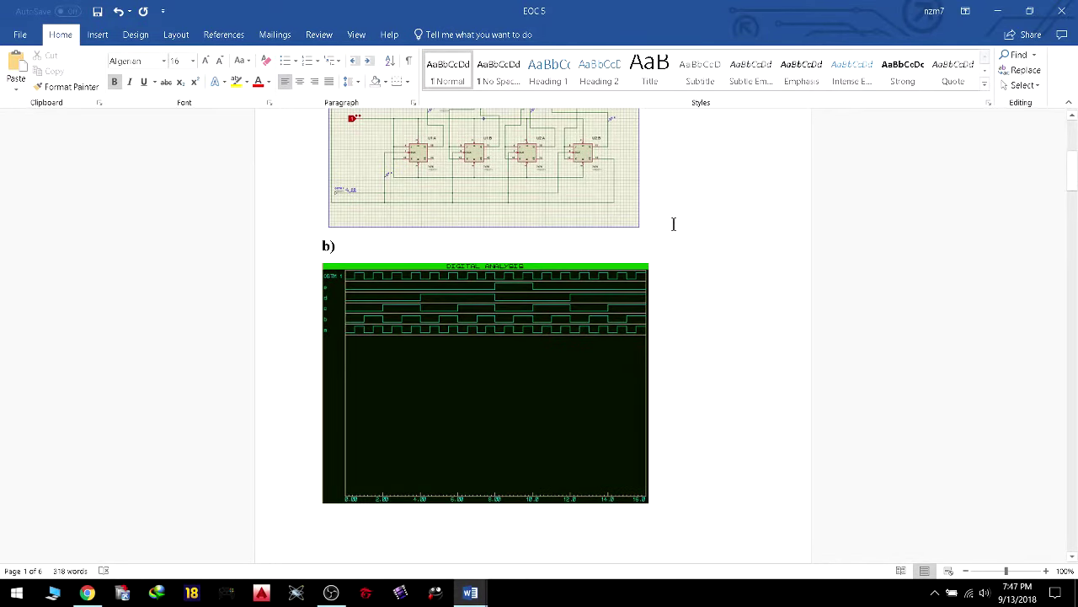
click(673, 223)
key(Return)
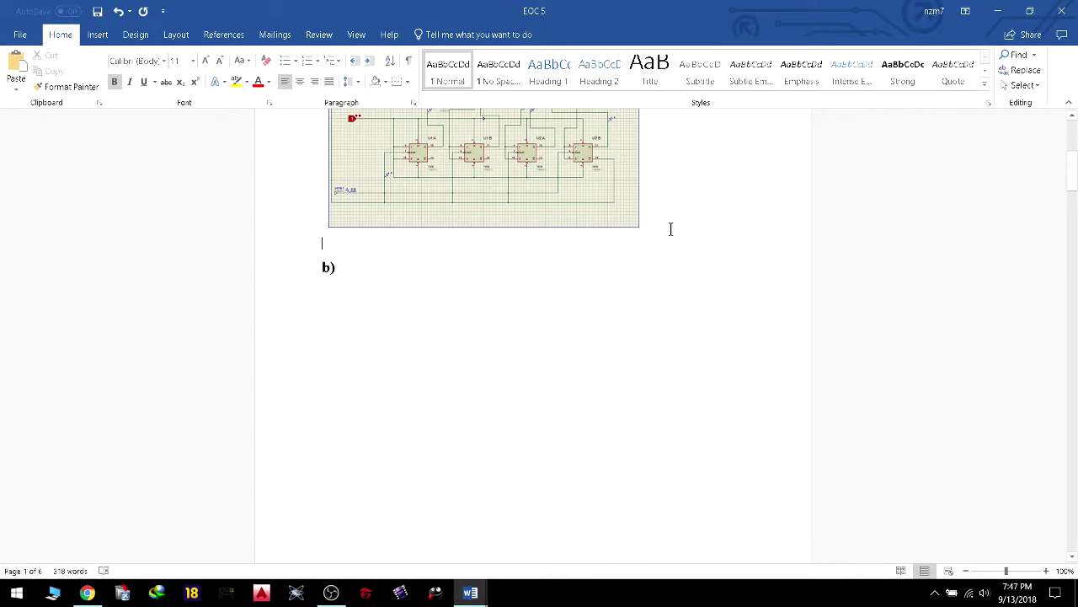
key(ctrl+z)
scroll(661, 244, down, 3)
scroll(572, 292, up, 7)
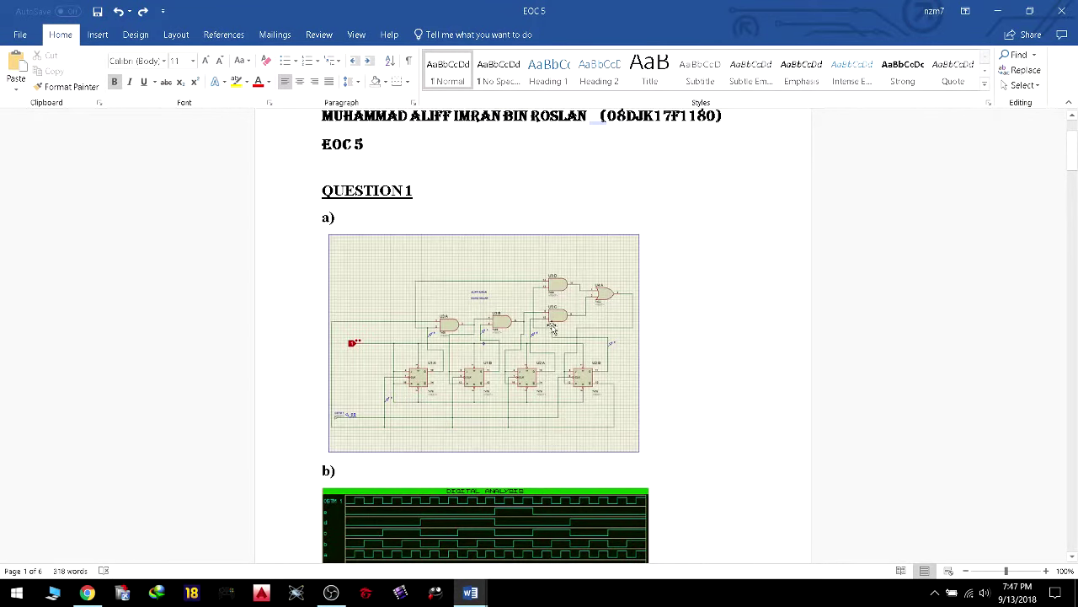
scroll(552, 337, down, 5)
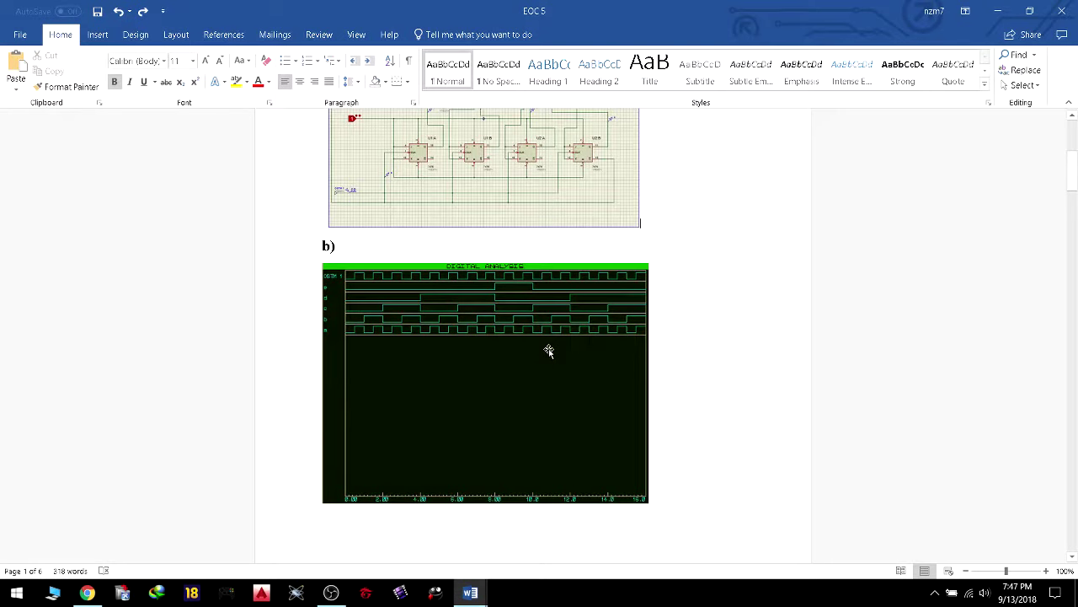
scroll(549, 351, up, 3)
Shrink the a) circuit image slightly, closer in width to the b) waveform image.
click(613, 322)
drag(638, 338, 630, 329)
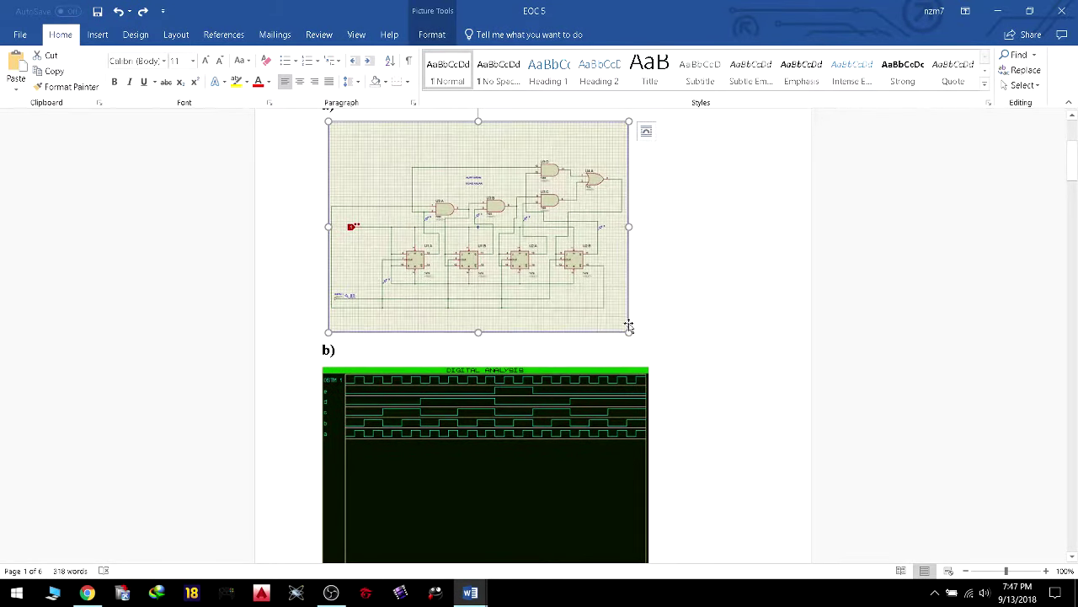
scroll(609, 424, down, 3)
click(609, 423)
scroll(655, 309, down, 6)
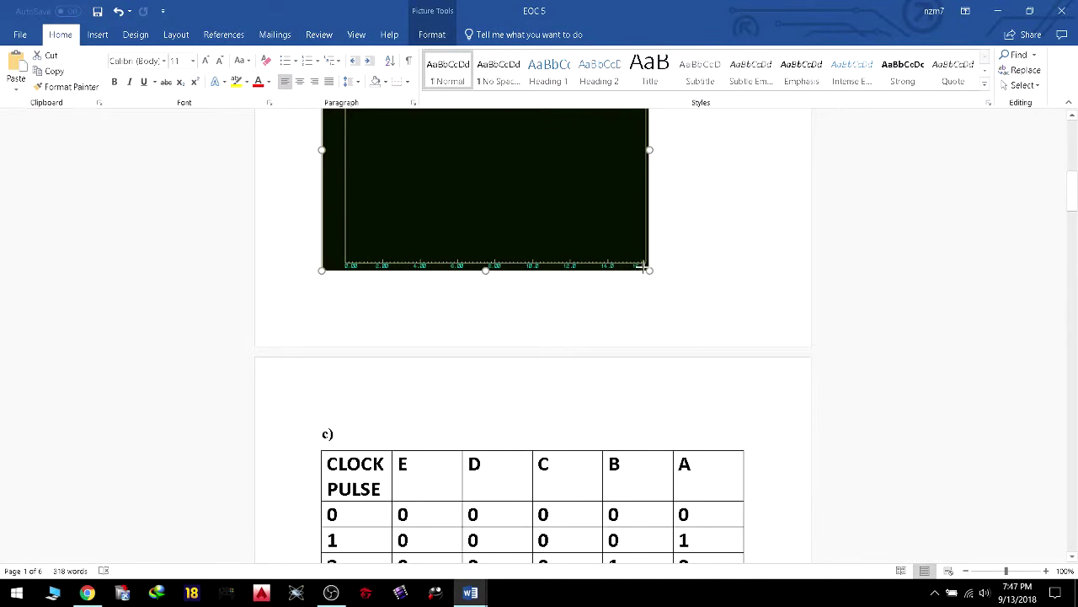
scroll(650, 277, up, 2)
scroll(650, 276, up, 5)
click(660, 291)
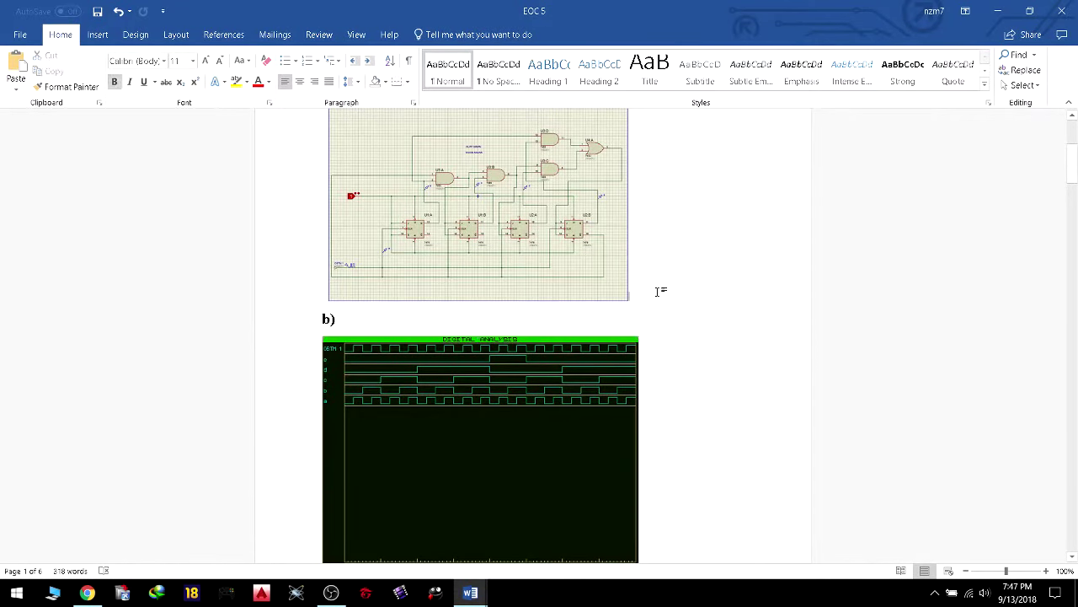
key(ctrl+z)
scroll(581, 362, up, 3)
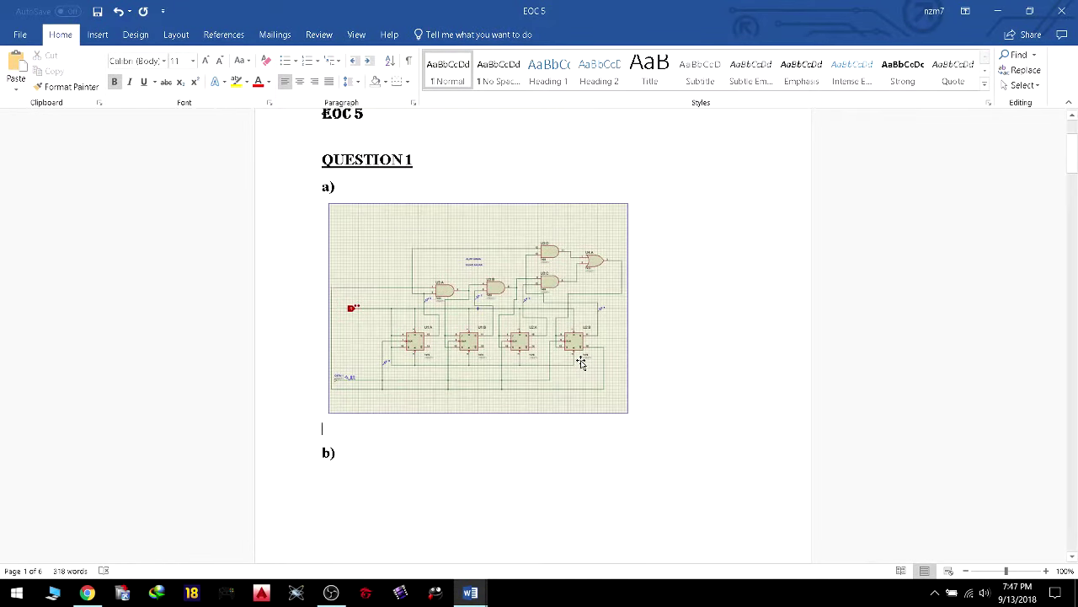
scroll(581, 363, up, 3)
Decrease the font size of the blank line under EOC 5 four times.
click(392, 249)
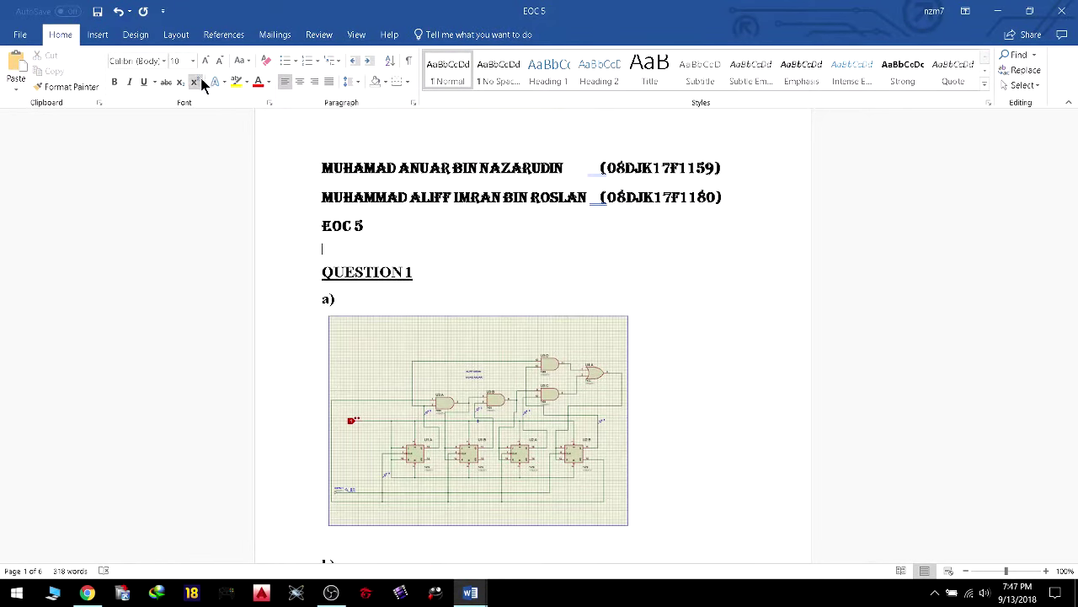
click(222, 61)
click(222, 61)
click(221, 61)
click(221, 61)
click(222, 62)
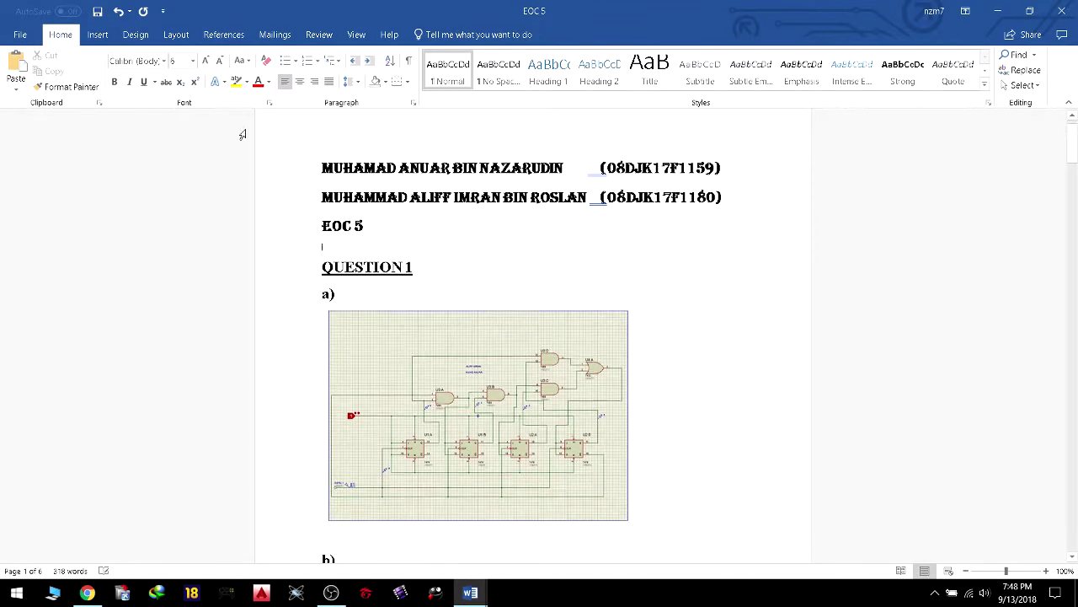
scroll(380, 222, down, 3)
scroll(380, 221, down, 6)
scroll(429, 276, up, 3)
scroll(429, 275, down, 3)
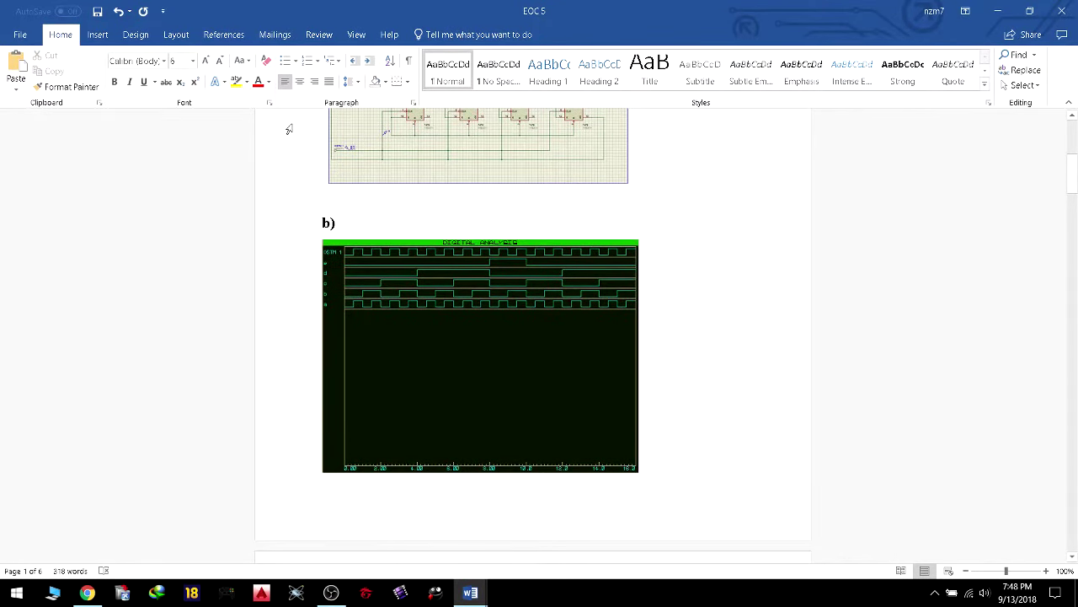
click(212, 62)
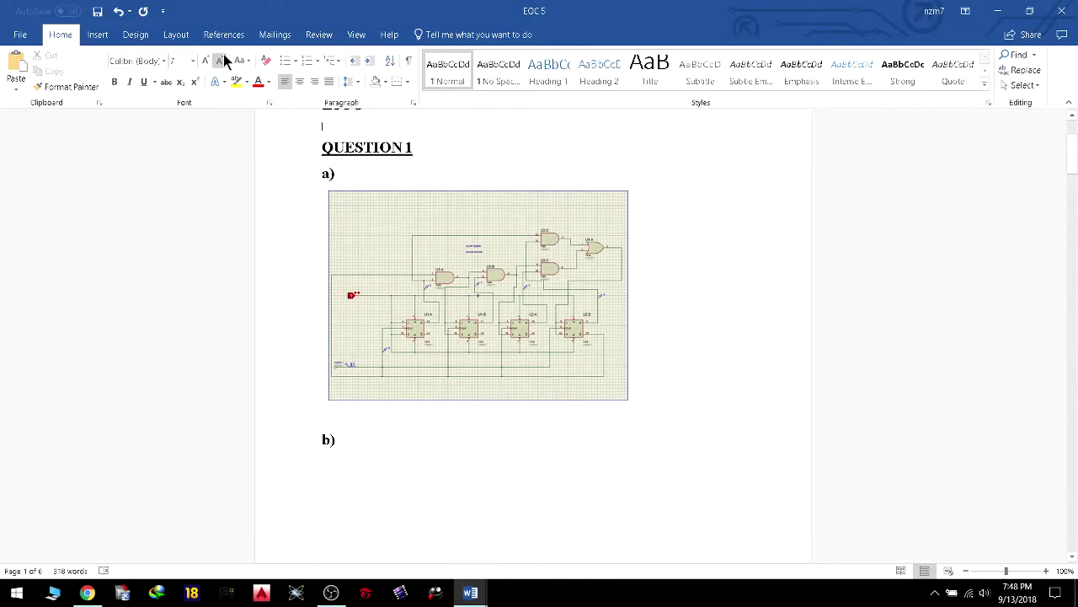
Review the report through the QUESTION 2 heading and down to the d) THEORY table and section E).
scroll(916, 300, down, 6)
scroll(910, 312, up, 6)
scroll(906, 326, up, 3)
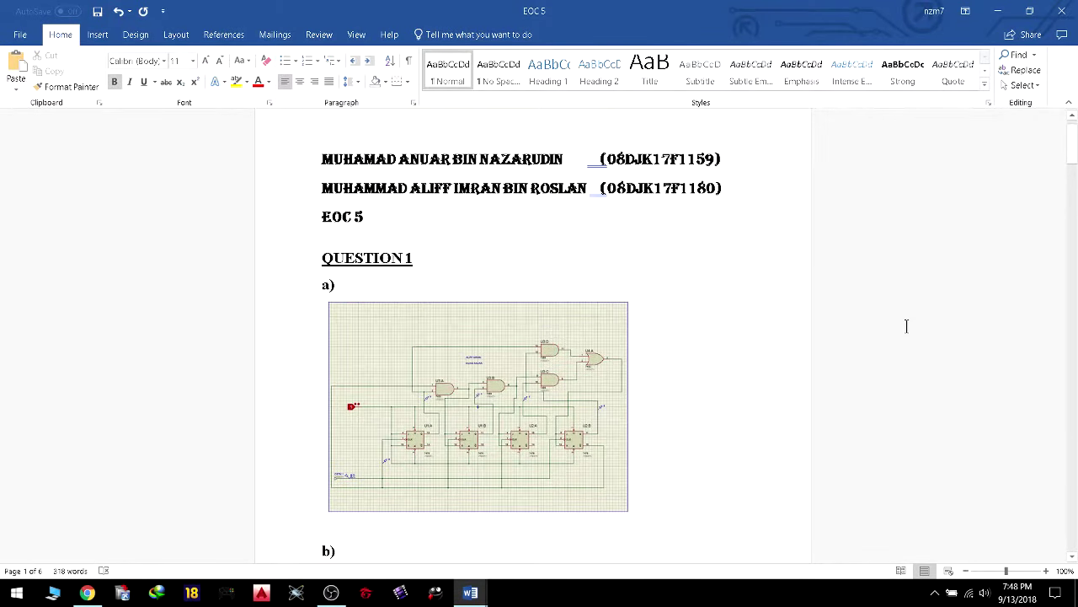
scroll(906, 326, down, 6)
scroll(901, 325, down, 4)
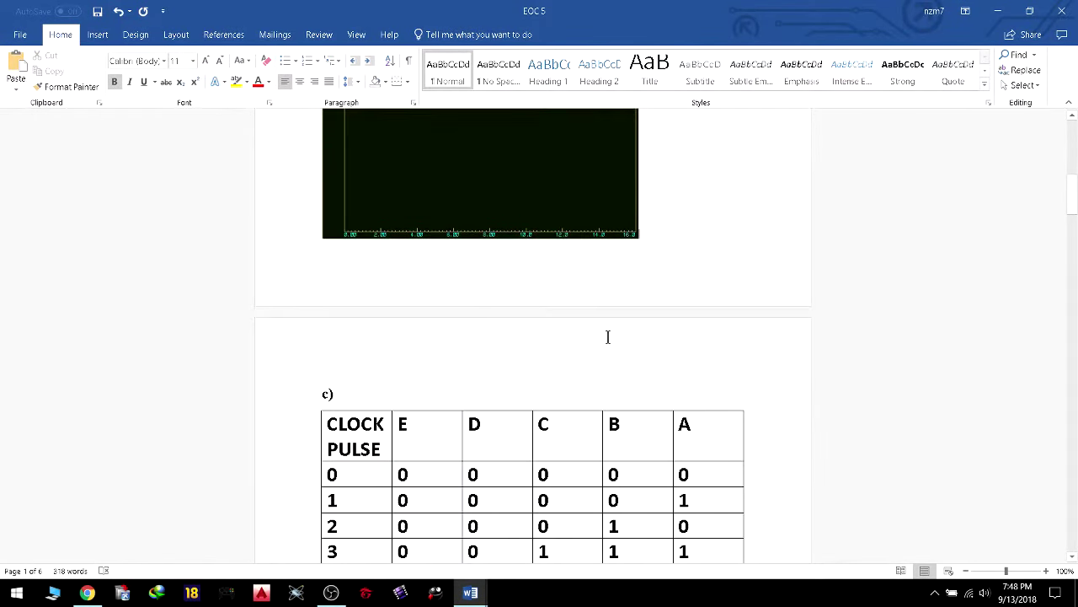
scroll(608, 337, down, 4)
scroll(607, 337, down, 4)
scroll(373, 349, down, 4)
scroll(697, 338, down, 6)
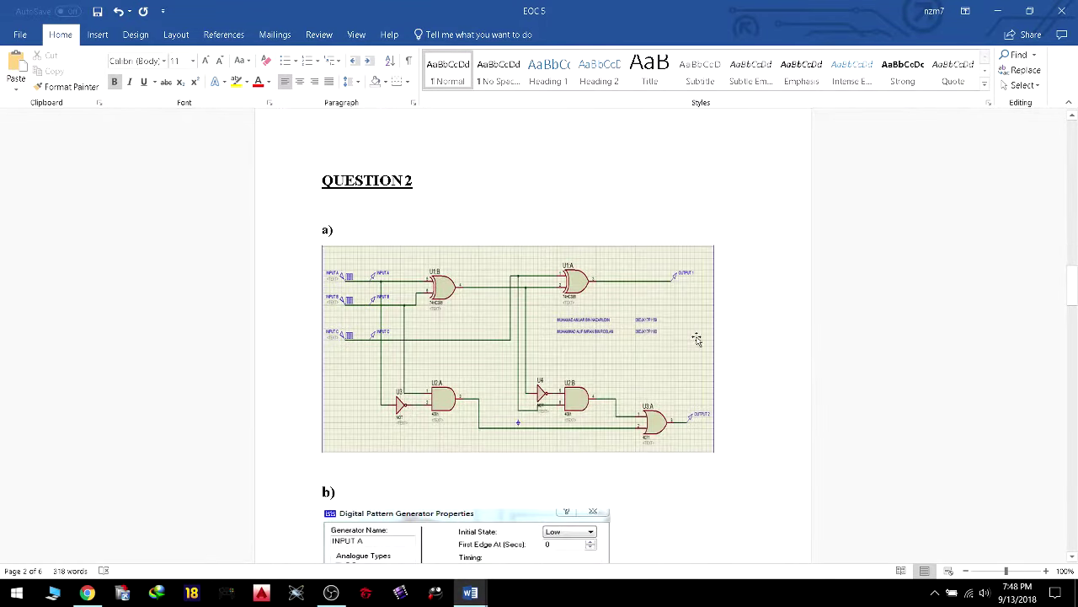
scroll(358, 300, up, 5)
click(336, 364)
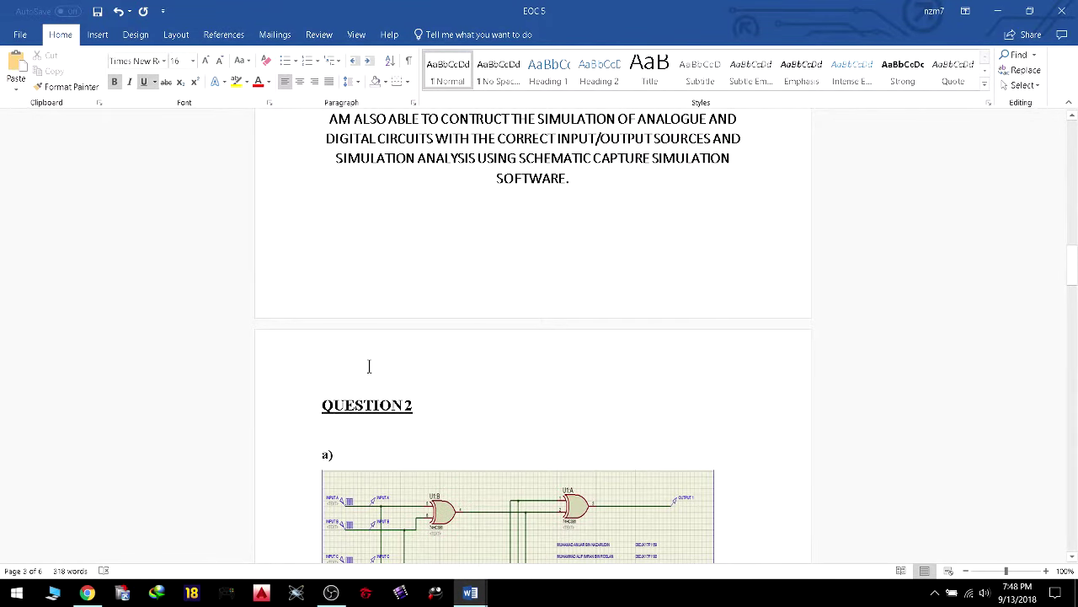
scroll(379, 379, down, 5)
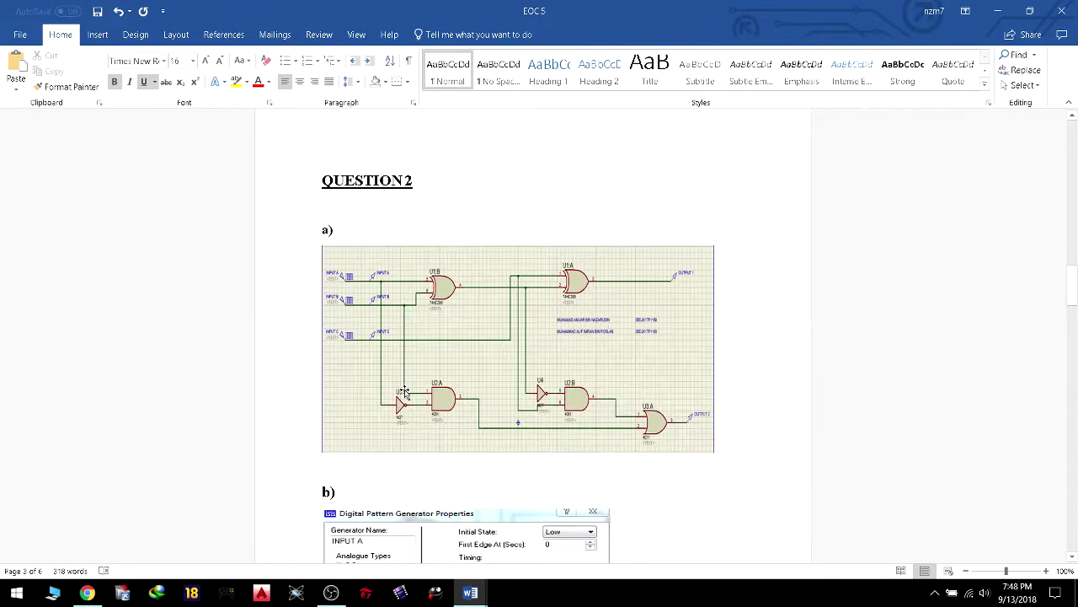
scroll(404, 391, down, 7)
scroll(405, 413, up, 3)
scroll(403, 415, down, 2)
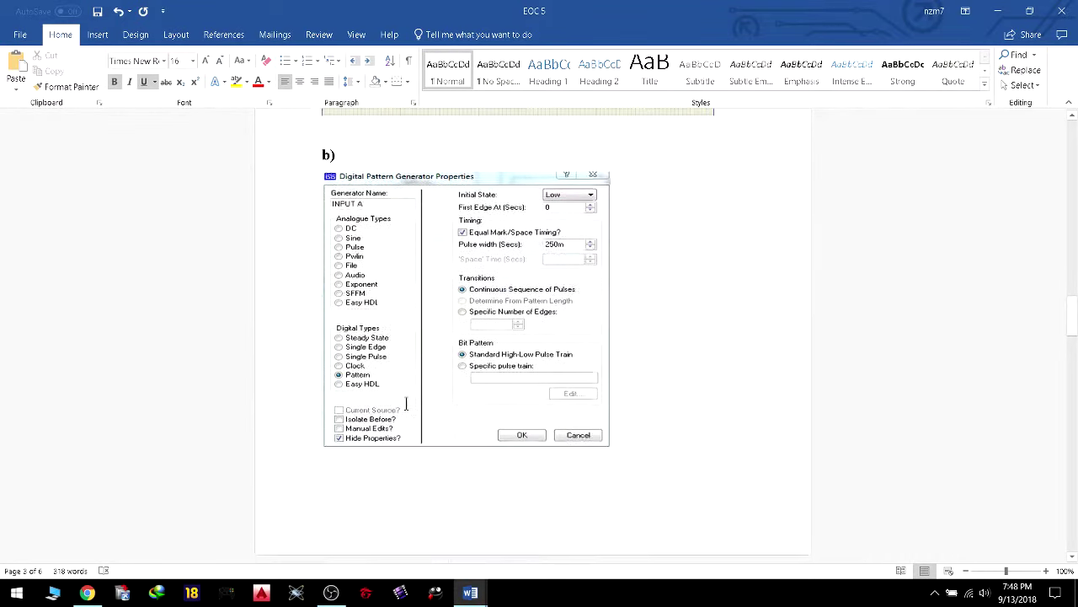
scroll(403, 408, down, 3)
scroll(402, 399, down, 7)
scroll(402, 400, down, 3)
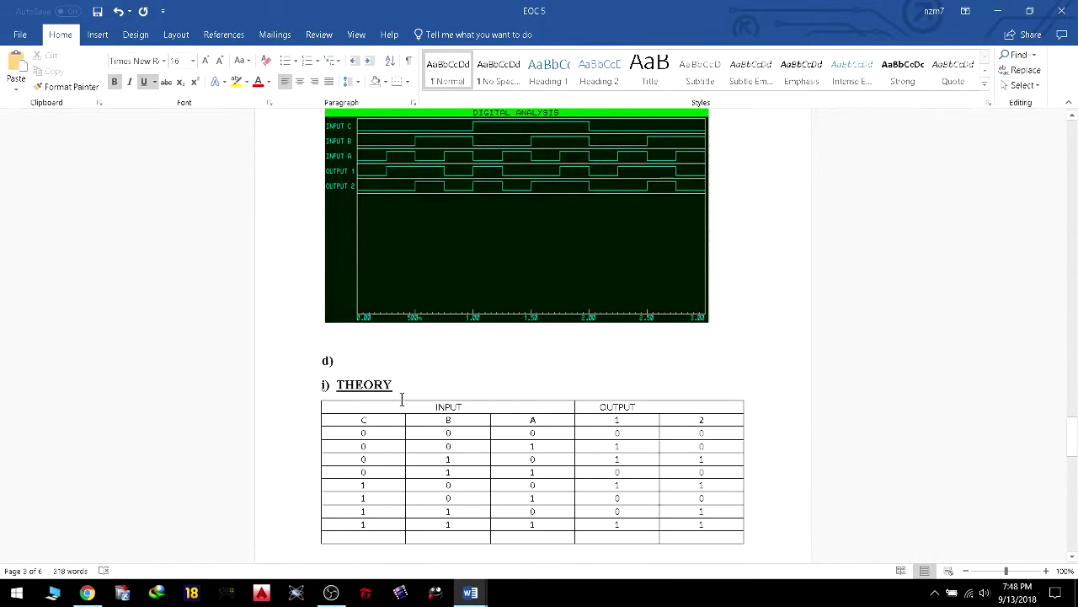
scroll(402, 397, down, 10)
scroll(405, 392, down, 6)
scroll(409, 389, up, 3)
scroll(408, 389, down, 1)
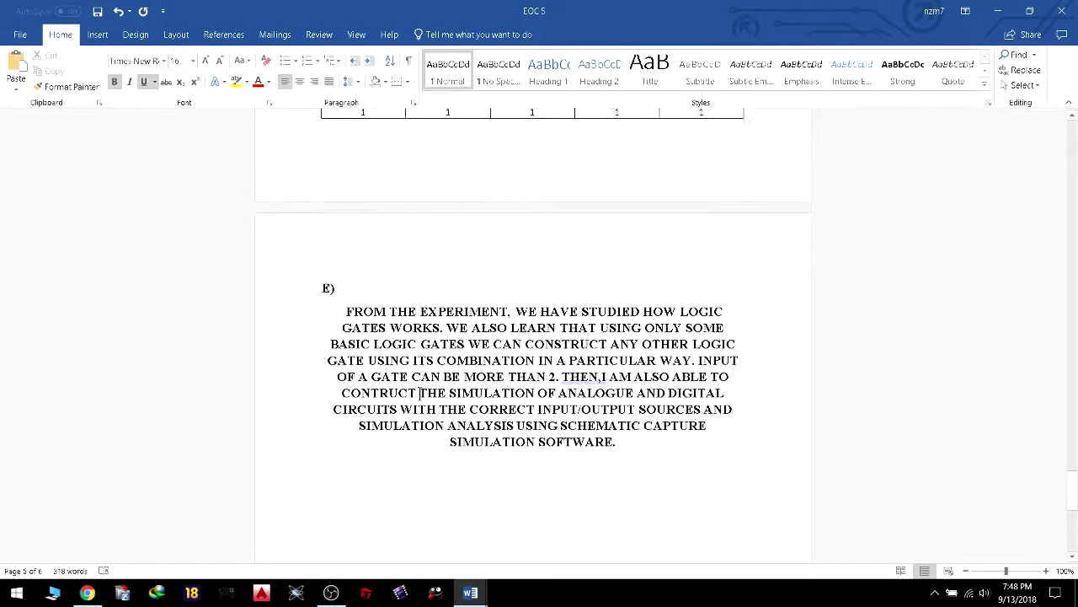
scroll(373, 397, up, 5)
scroll(360, 428, up, 10)
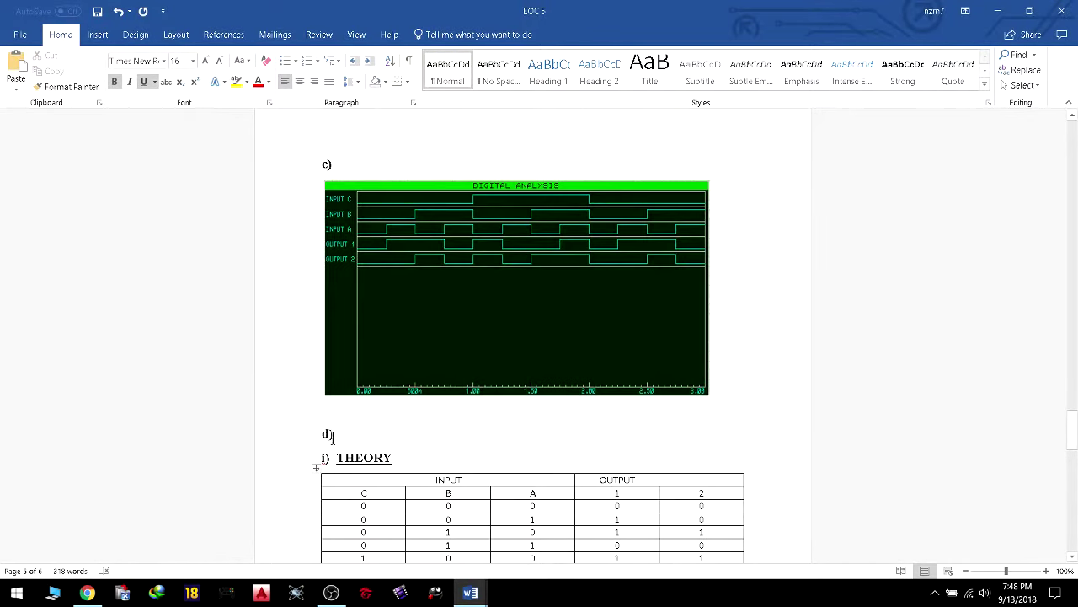
Change the last section heading from E) to lowercase e) with Shift+F3.
click(384, 430)
scroll(395, 432, down, 3)
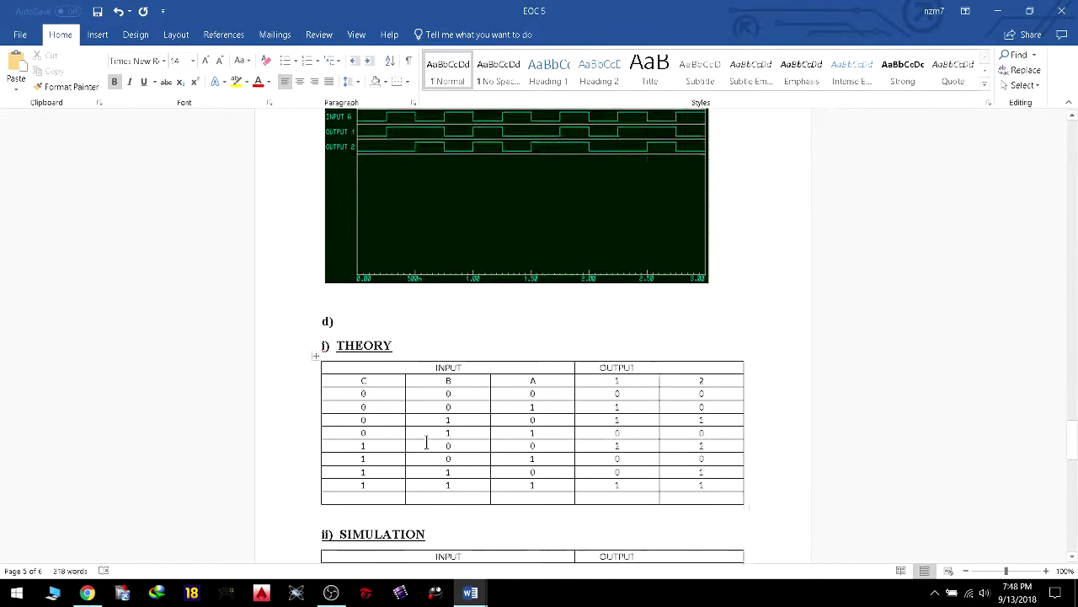
scroll(426, 440, down, 7)
scroll(340, 320, down, 10)
scroll(340, 320, up, 3)
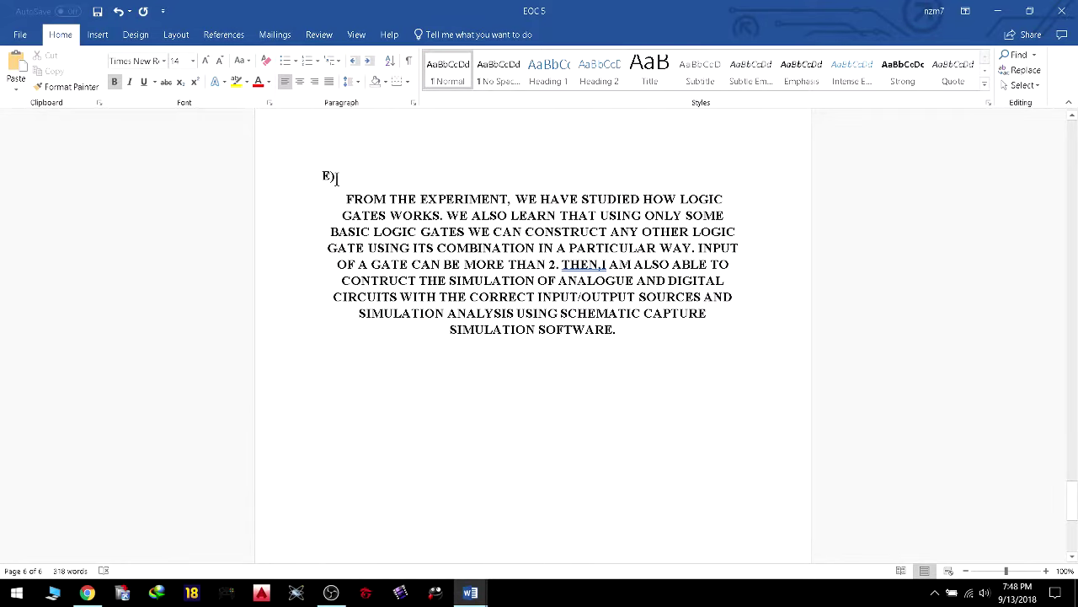
key(shift+F3)
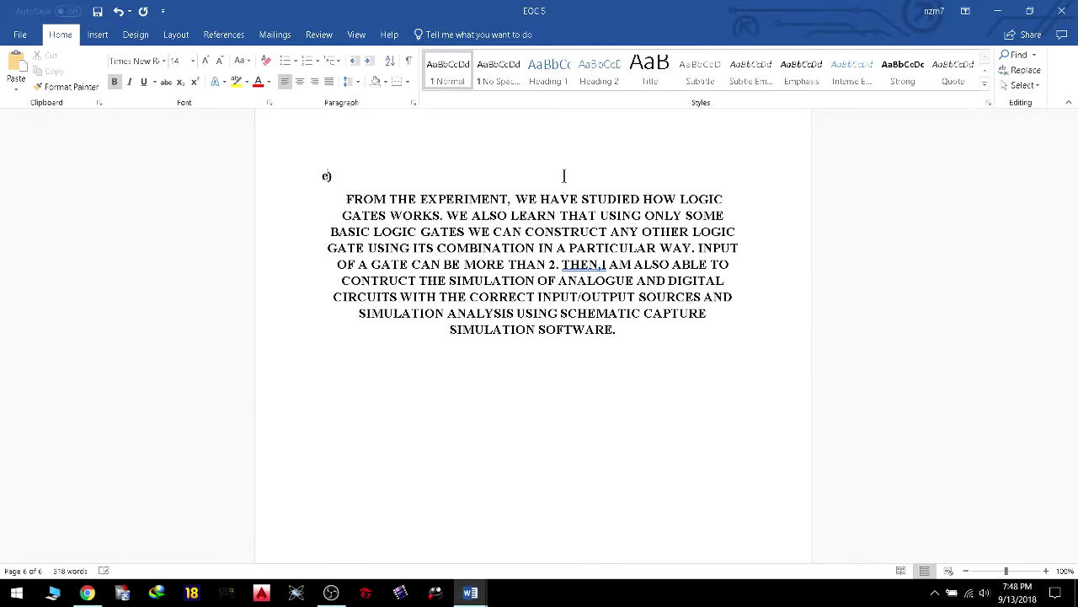
scroll(699, 252, up, 5)
scroll(698, 253, up, 5)
scroll(705, 278, up, 5)
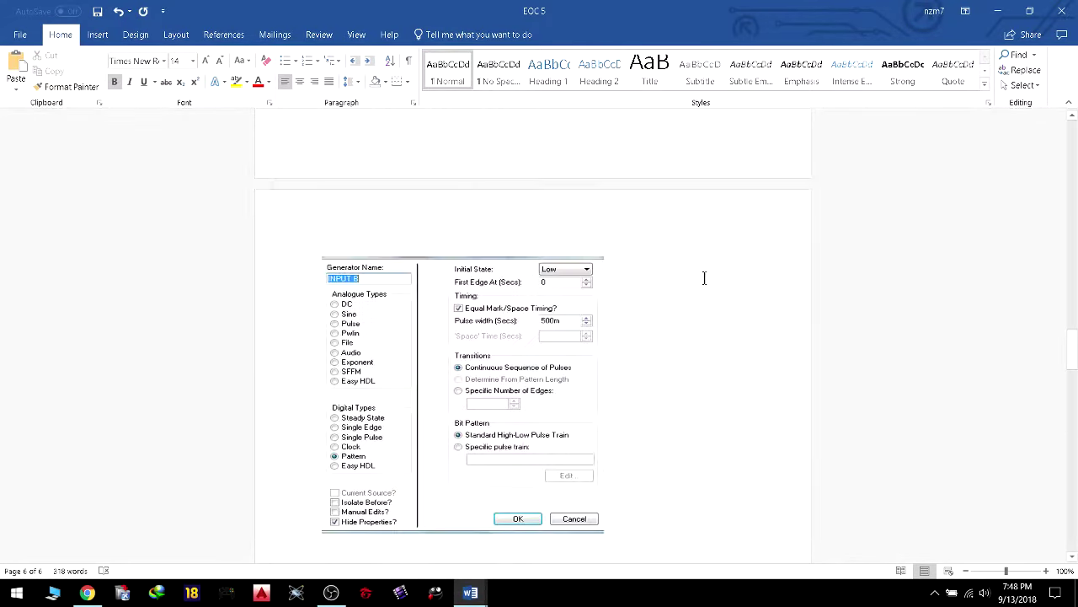
scroll(704, 278, down, 5)
scroll(705, 279, down, 10)
scroll(704, 282, up, 5)
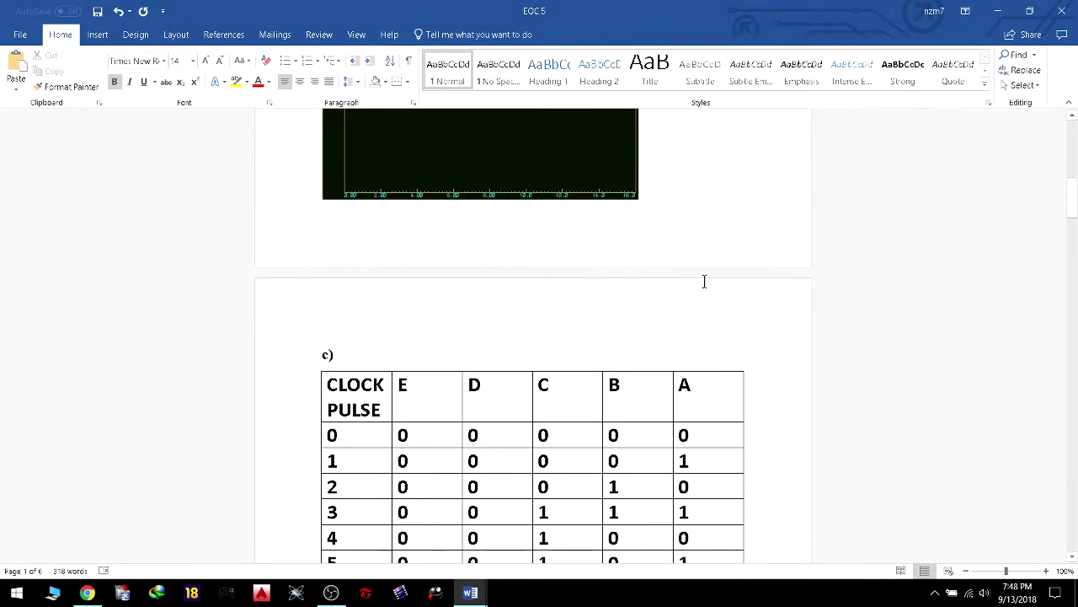
scroll(704, 281, up, 10)
Save the EOC 5 report, then close both Word windows, answering the clipboard prompt.
key(ctrl+s)
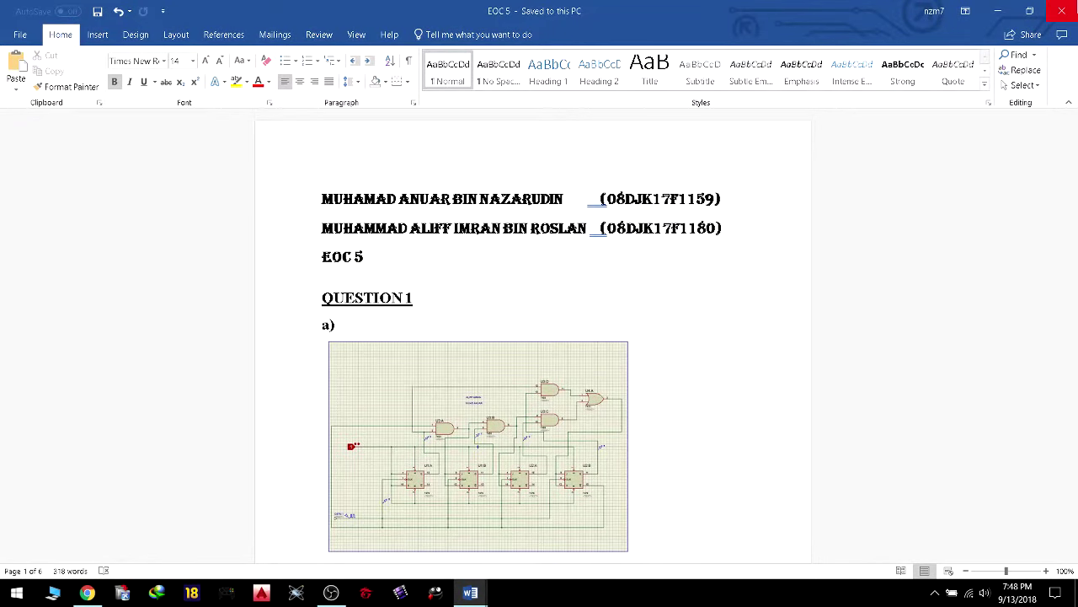
click(1045, 8)
click(1061, 10)
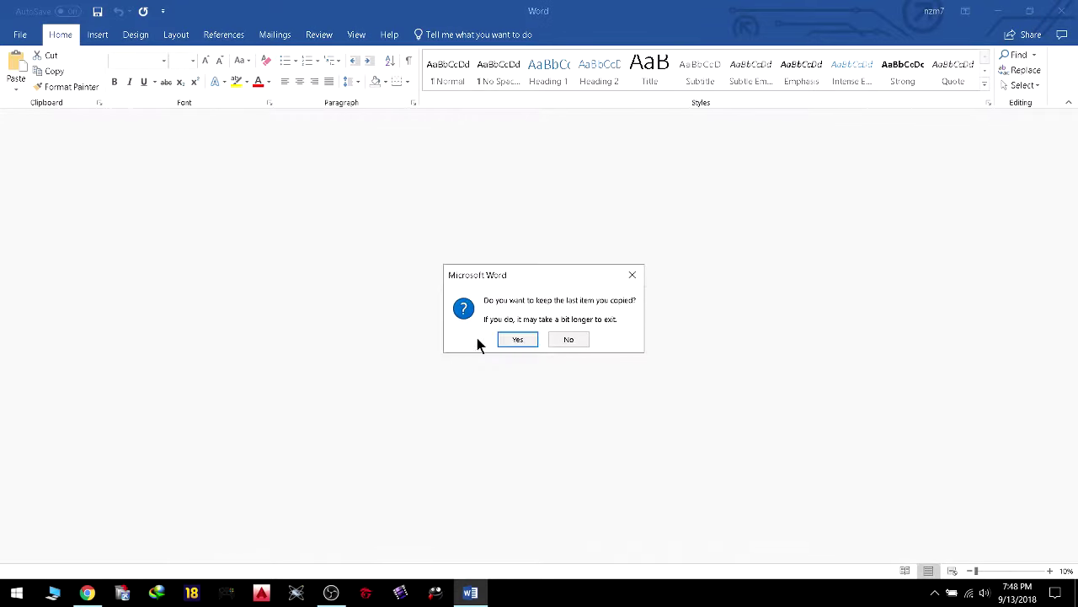
click(551, 341)
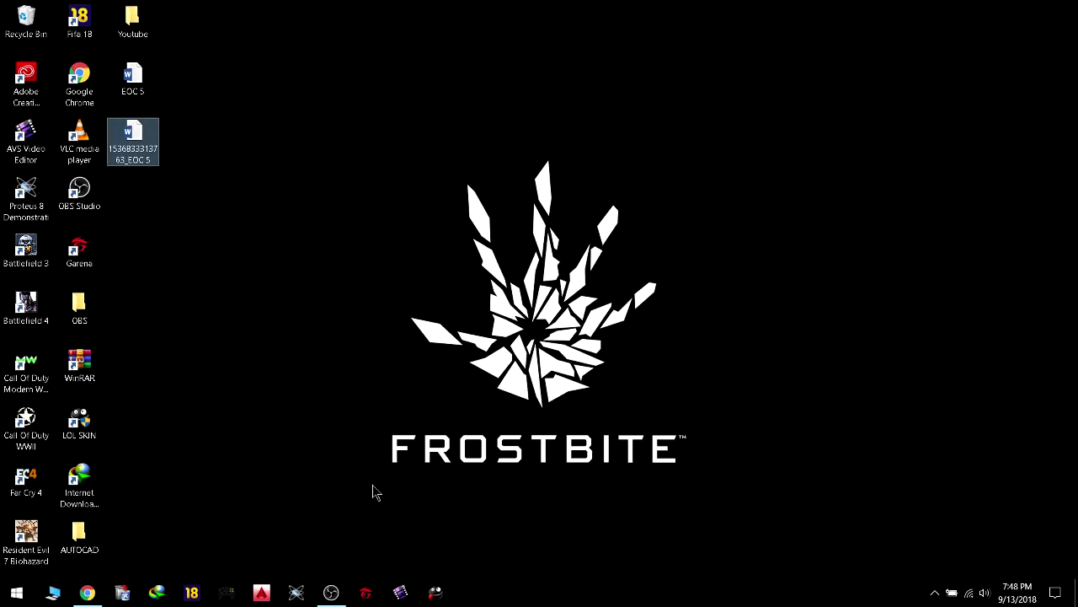